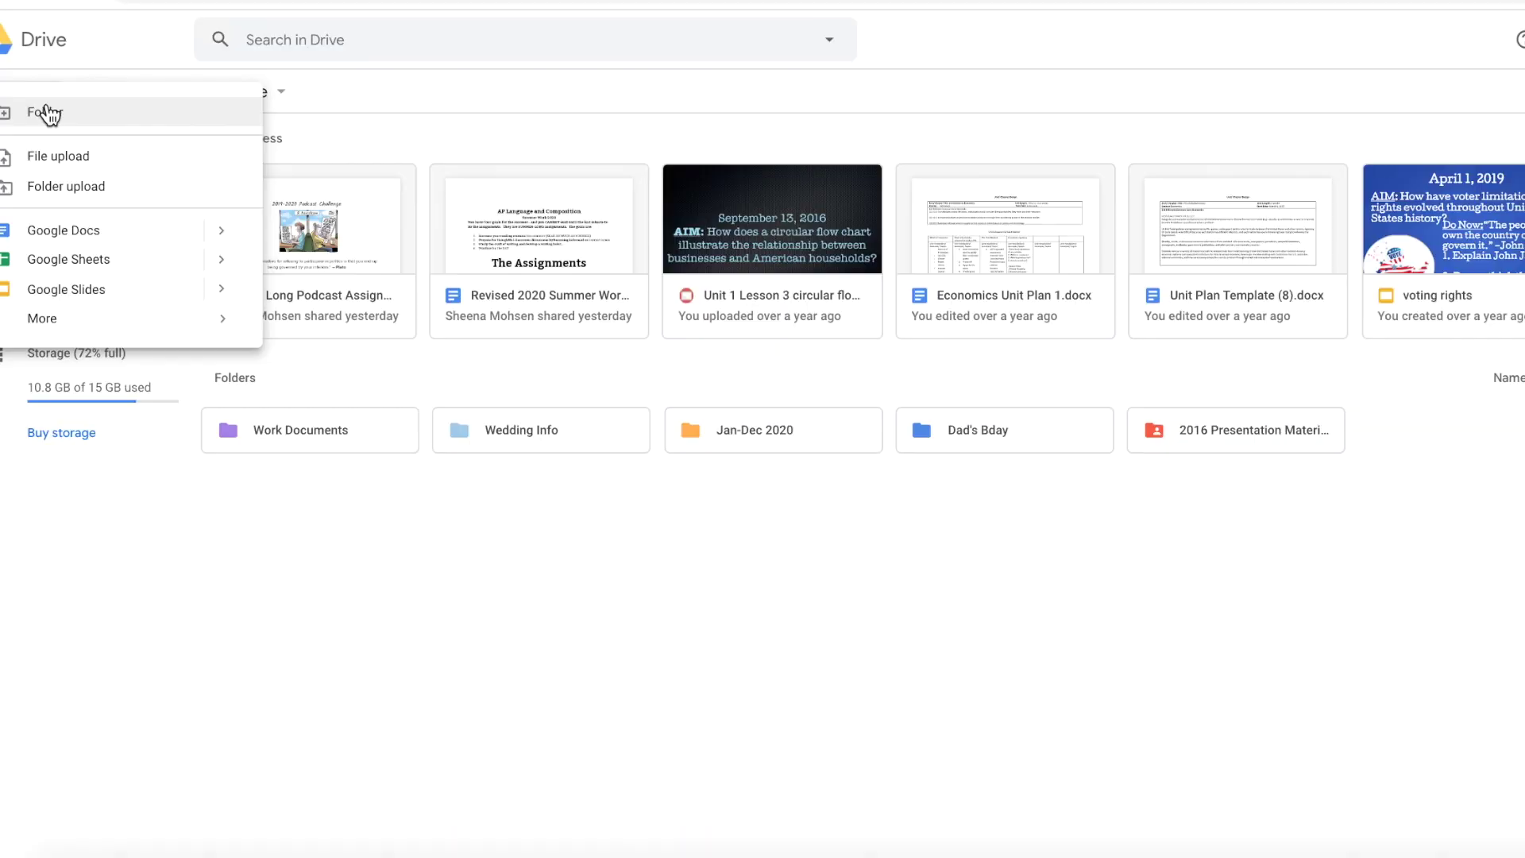
Step: Create a new Google Form and set both its title and its file name to "Media Survey"
mouse_move(57, 326)
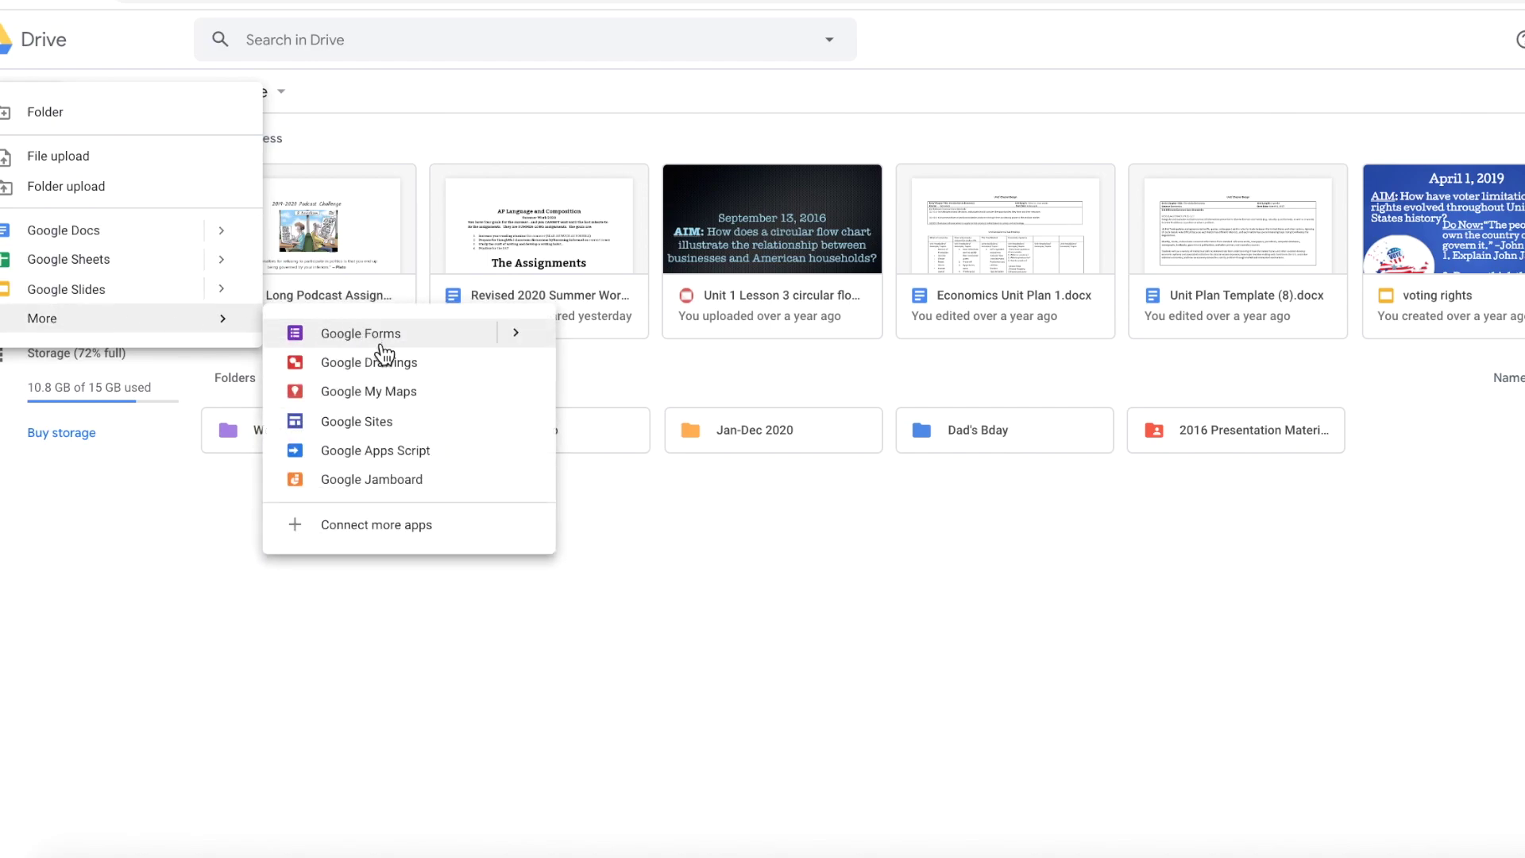
left_click(380, 342)
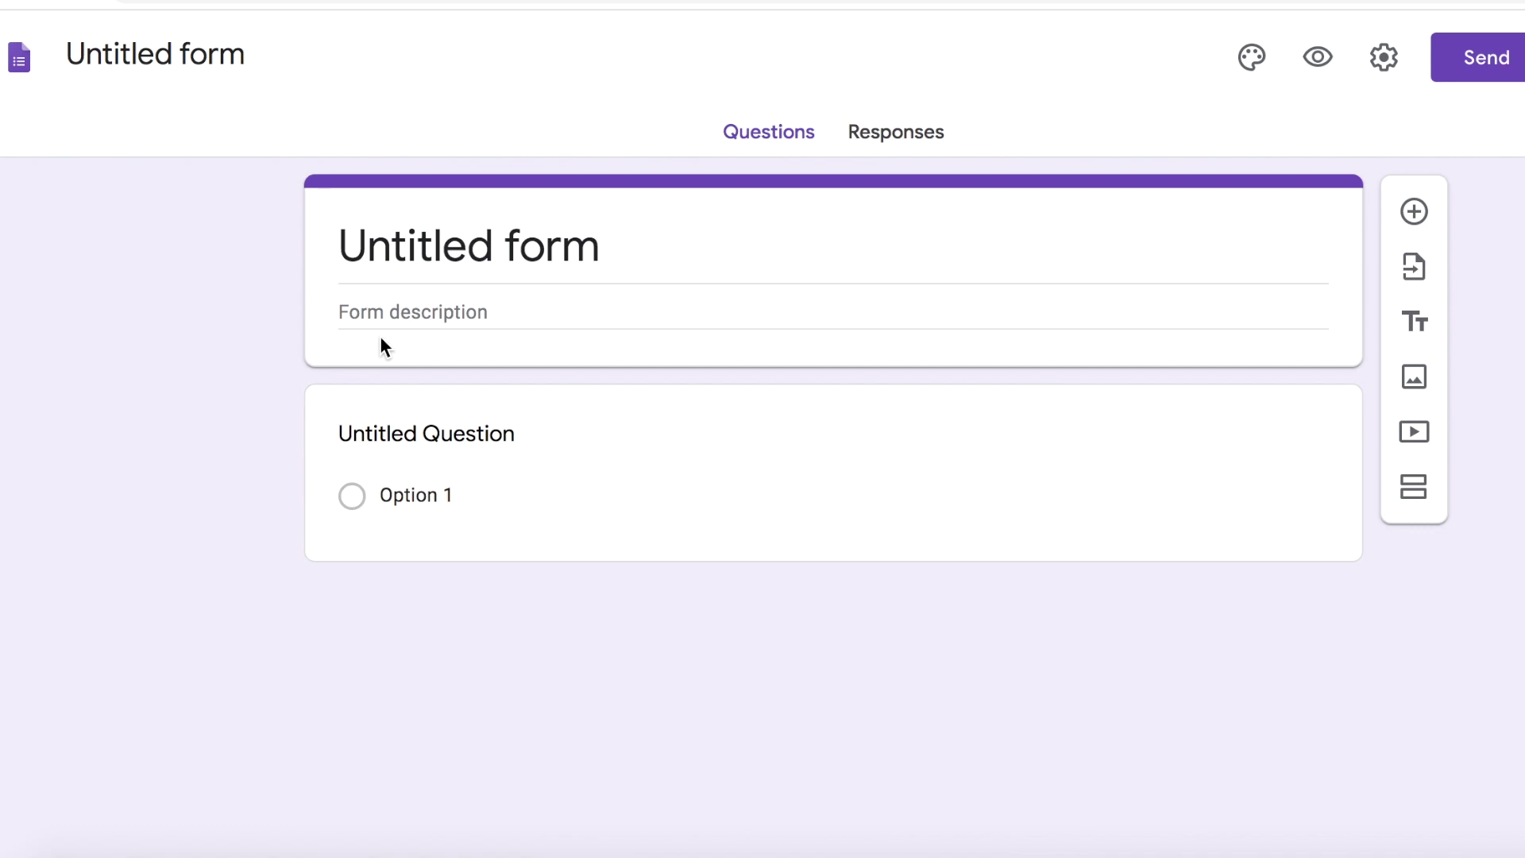
left_click(613, 245)
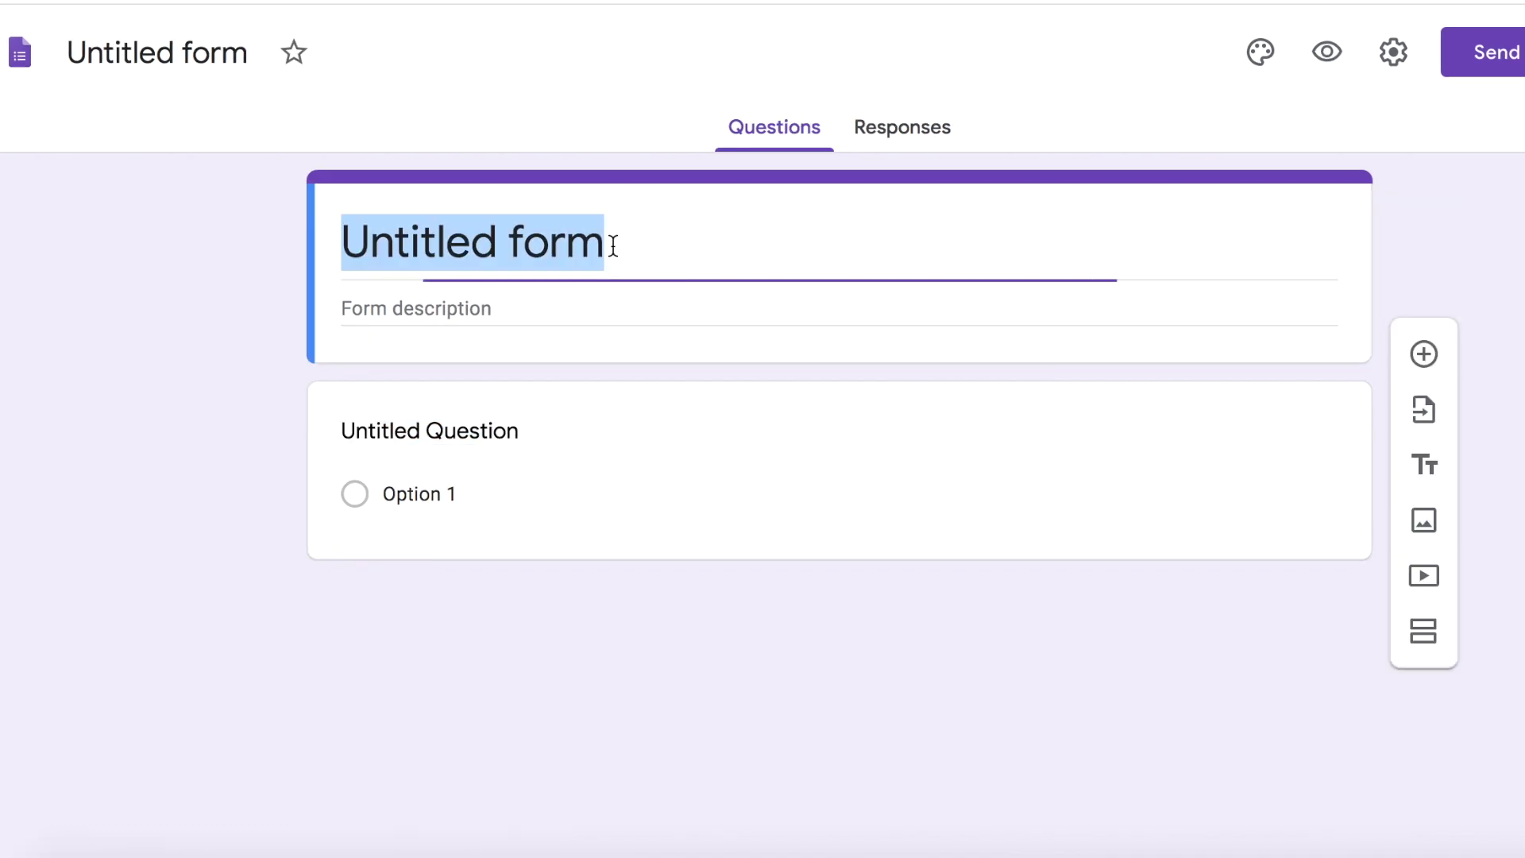
type("Media Survey")
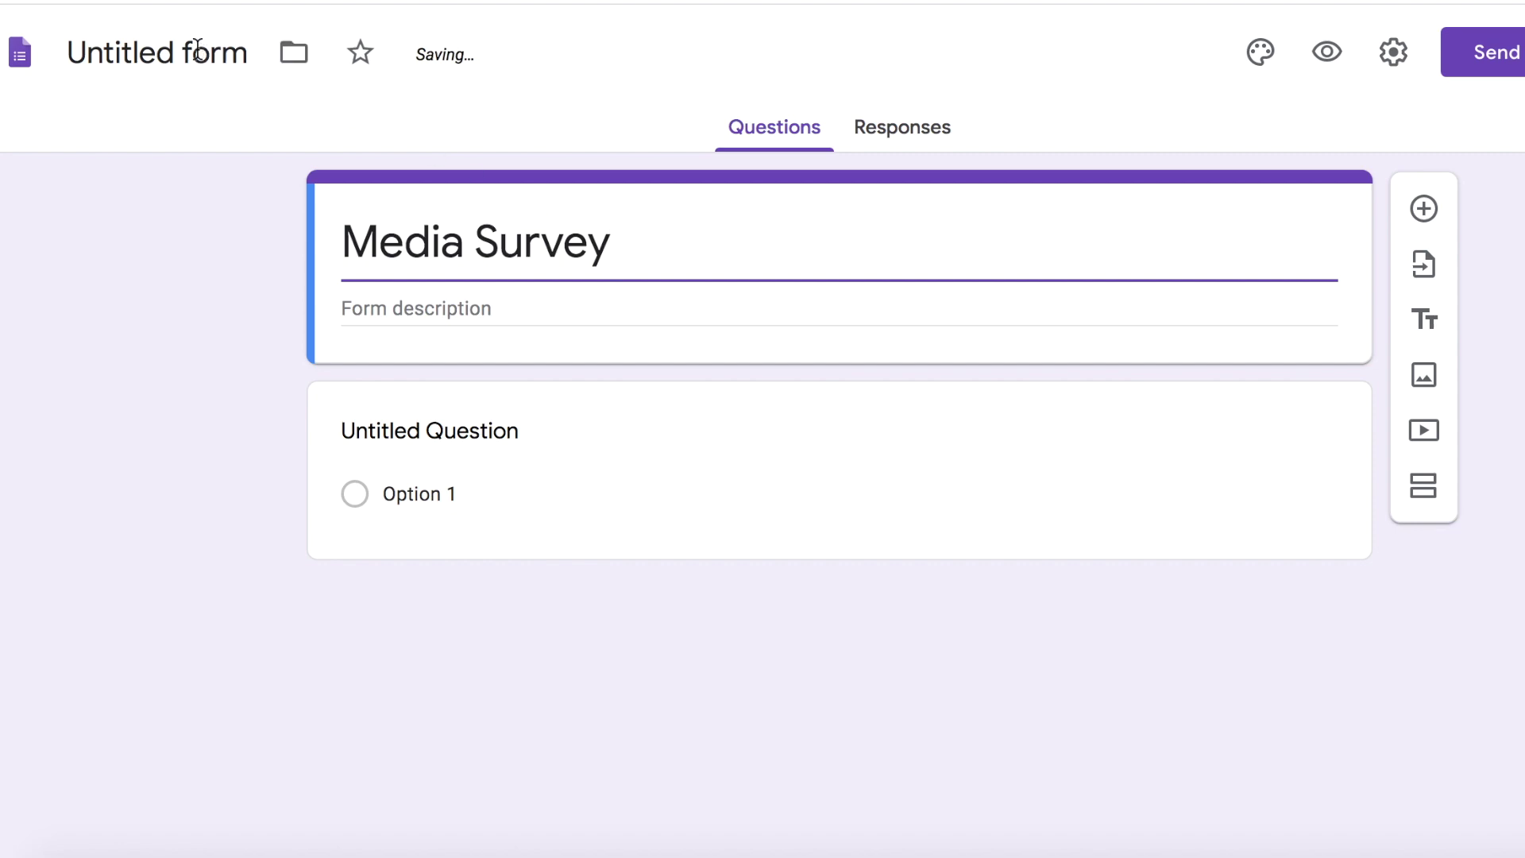
left_click(198, 52)
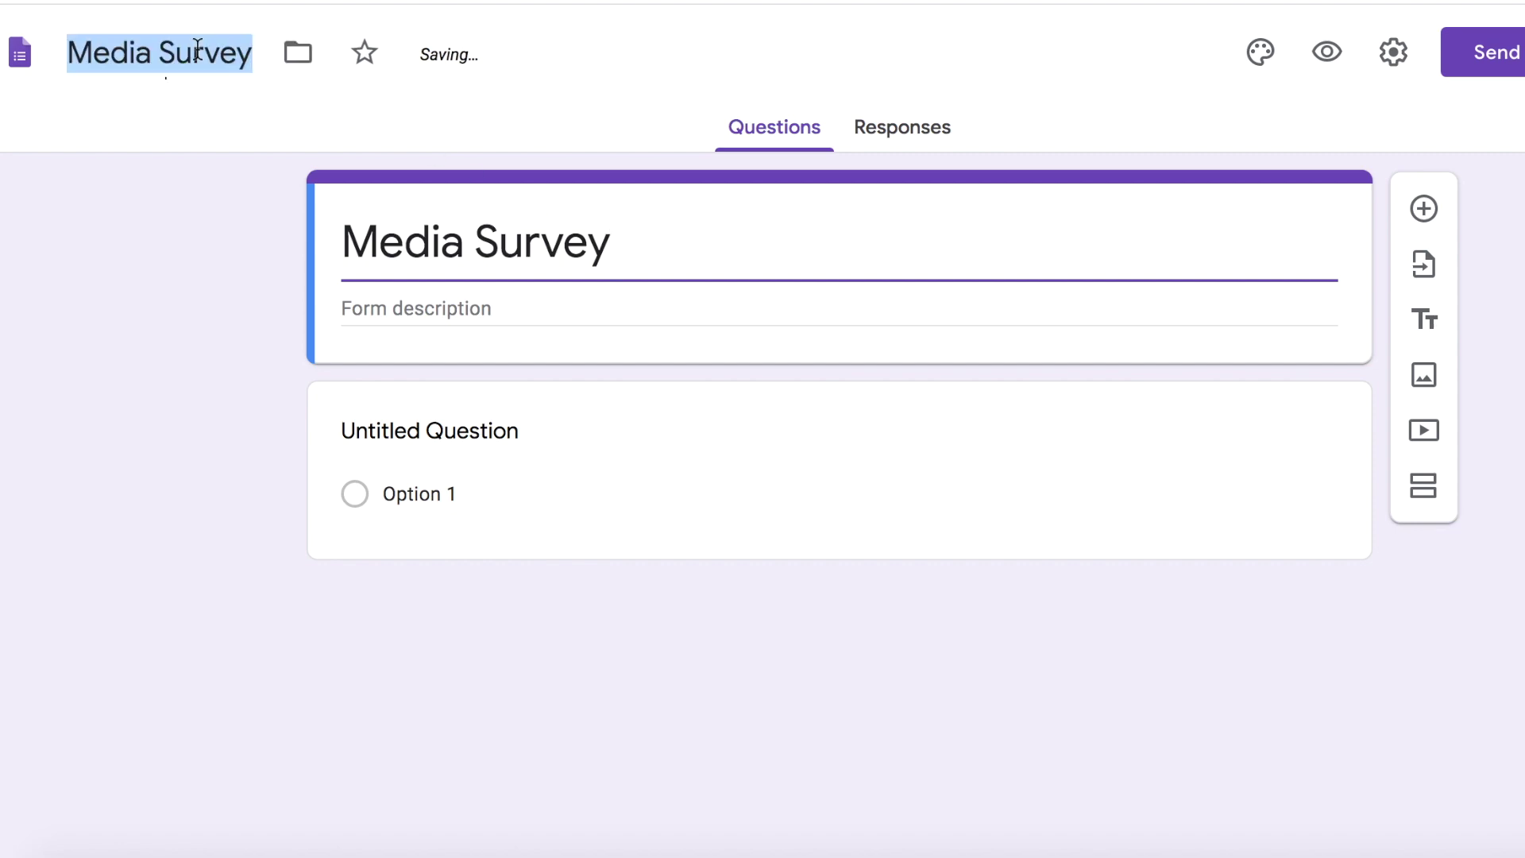
Step: Add the form description "How much do you really know about our world?"
left_click(503, 303)
type("How much")
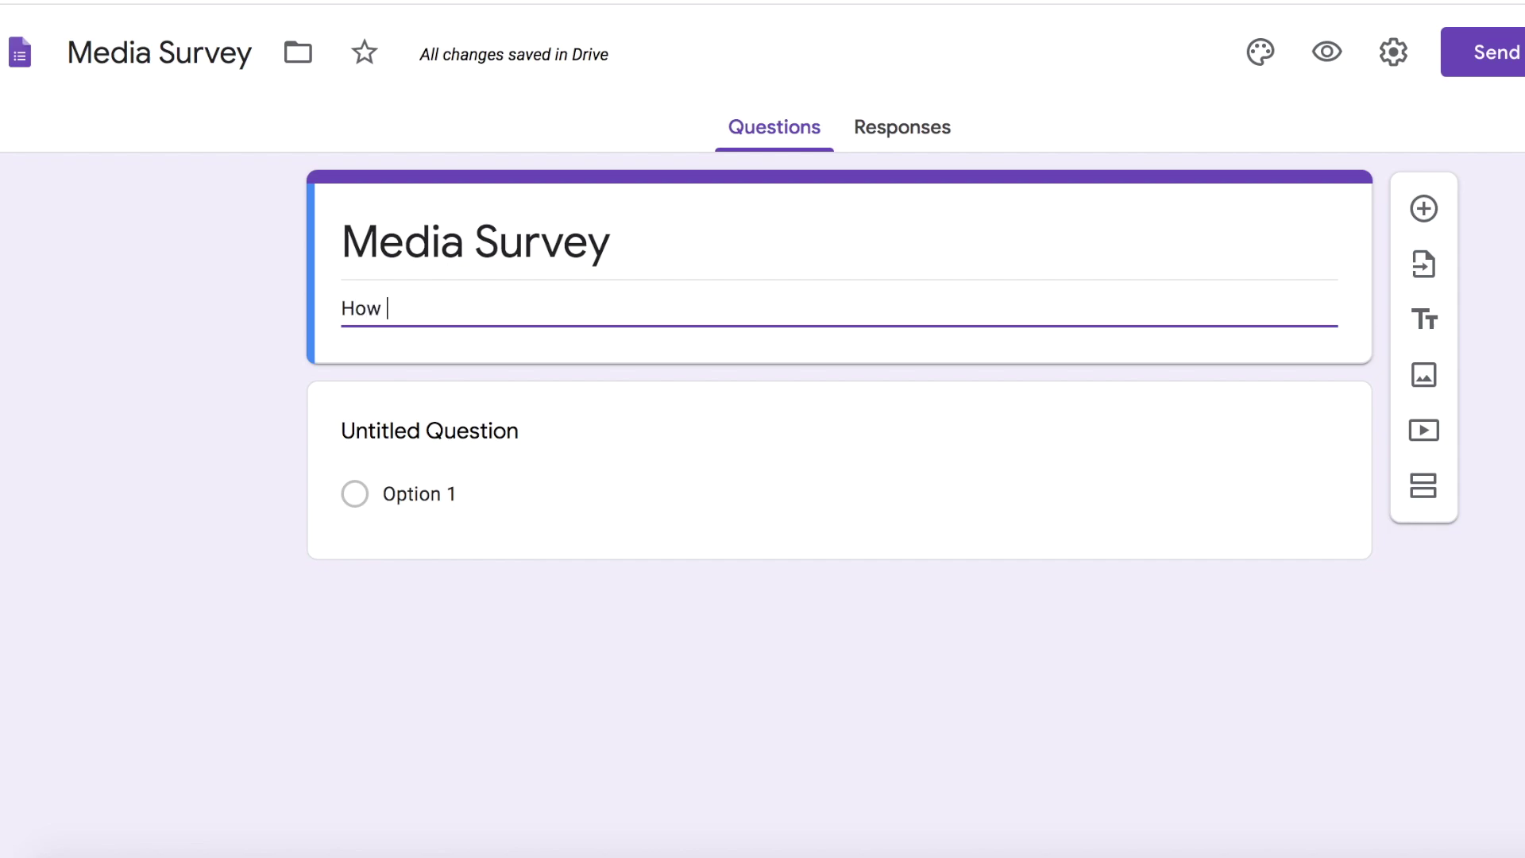
type(" do you really k")
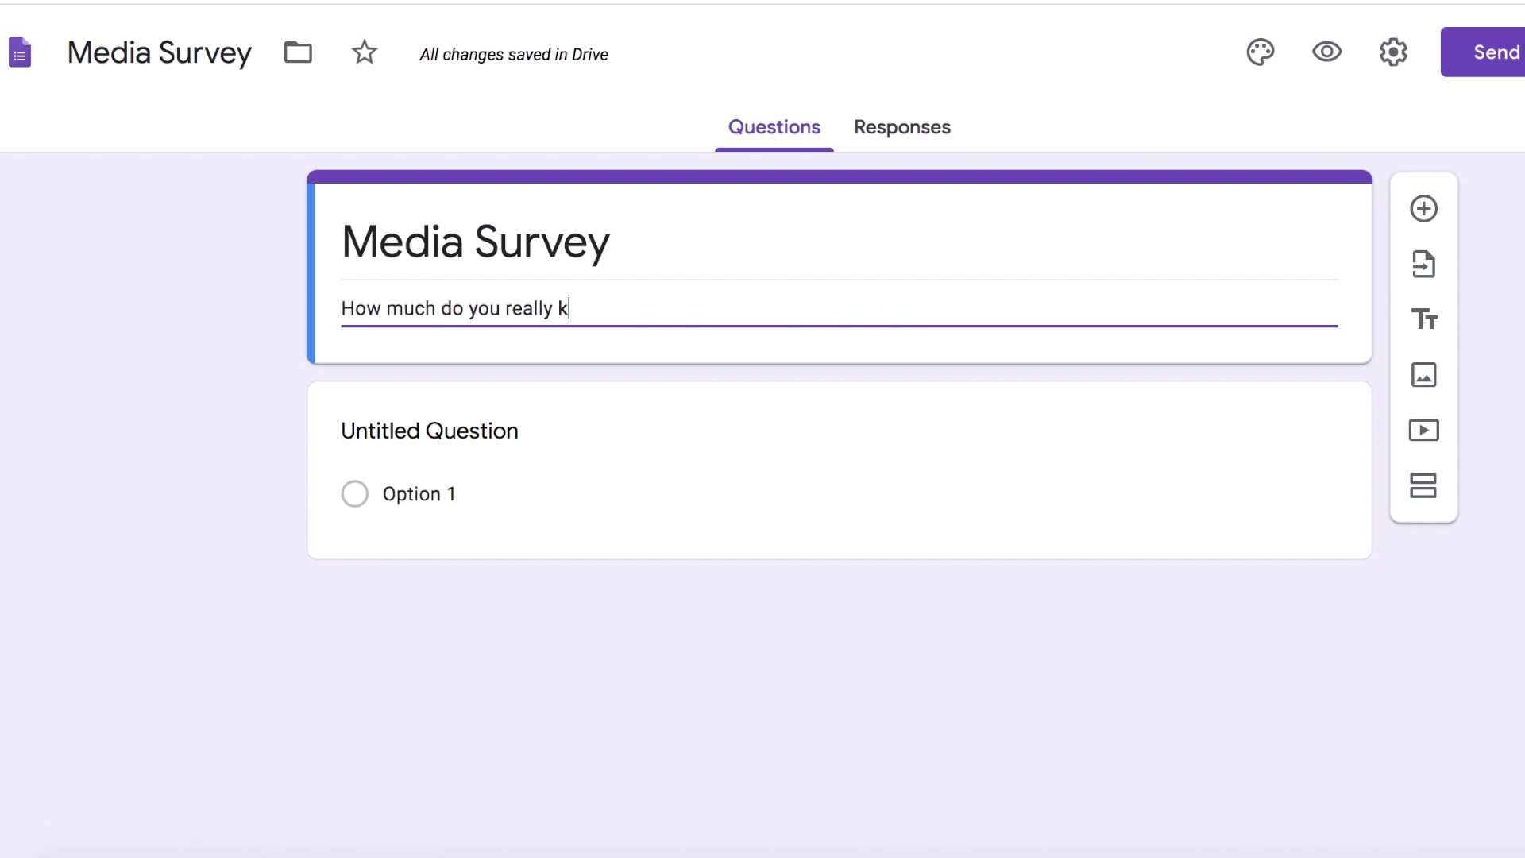
type("now about our world?")
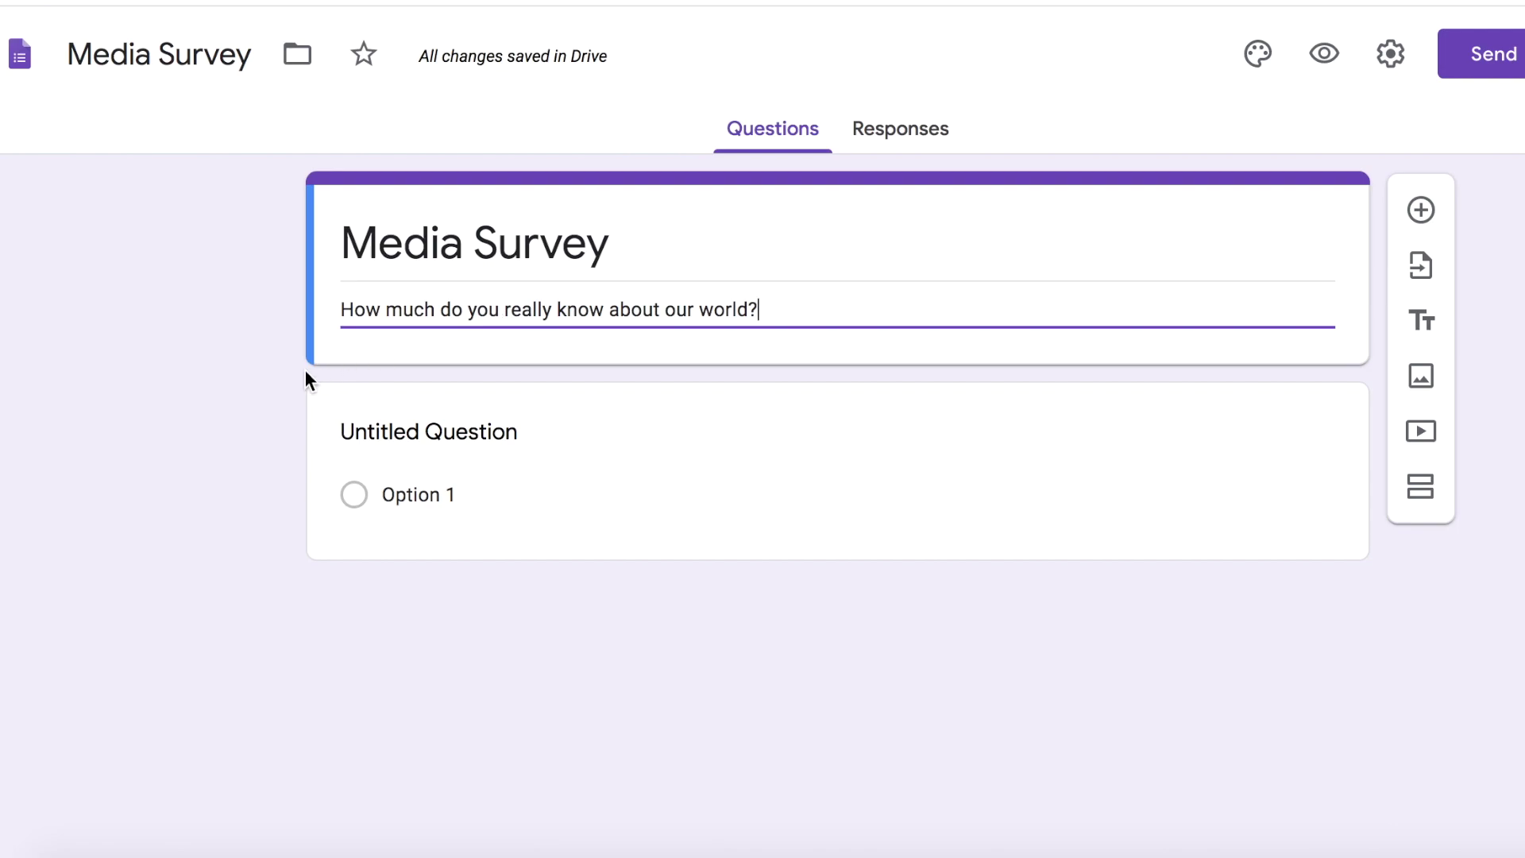
Step: Make the first question a linear scale asking "On a scale from 1 to 10 how do you rate your level of awareness of current events?"
left_click(489, 433)
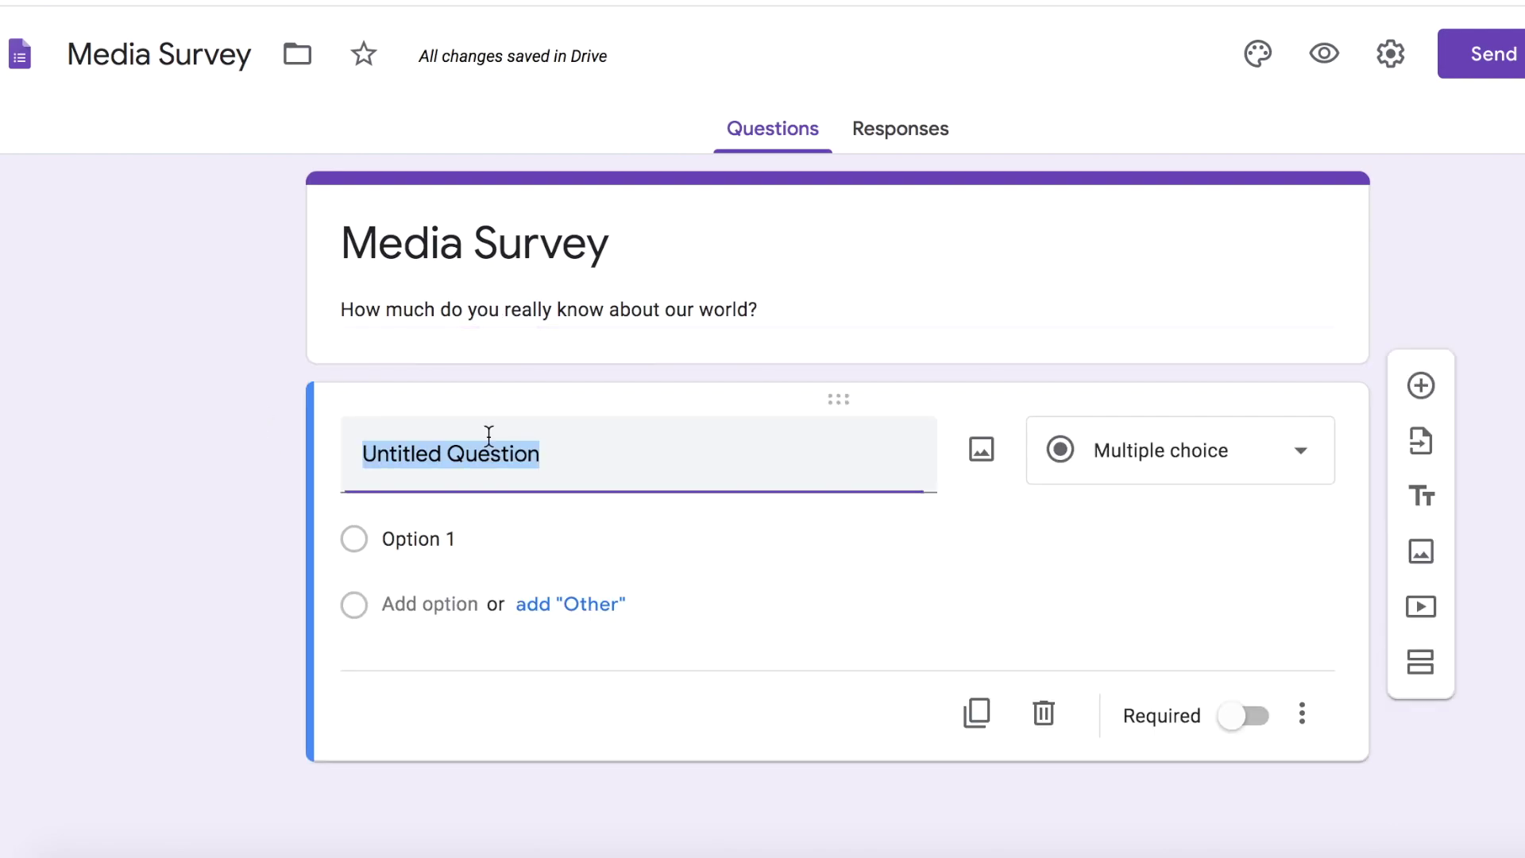
left_click(1237, 462)
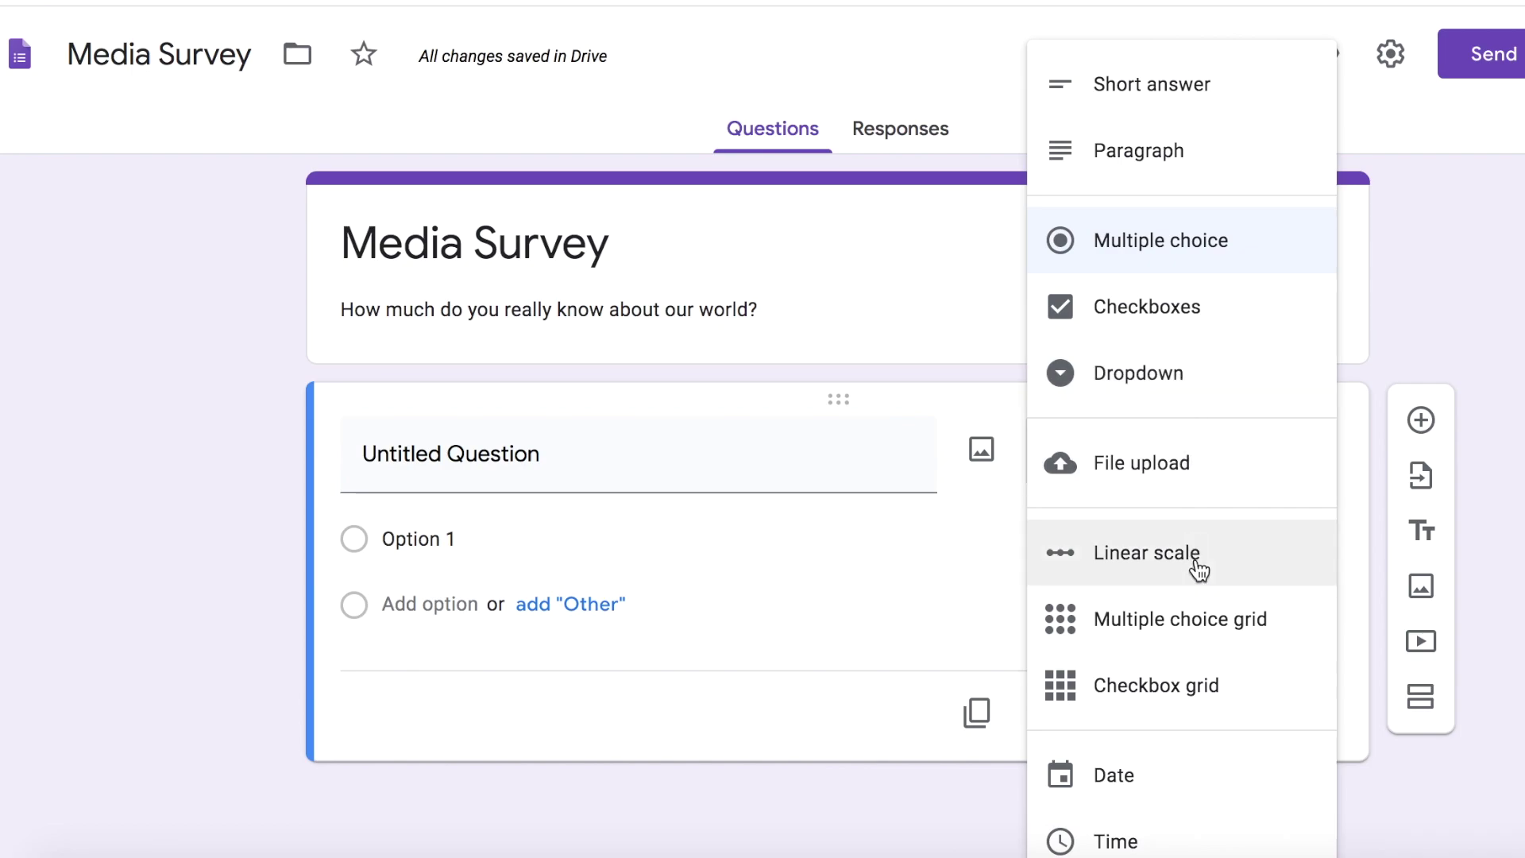
left_click(1199, 569)
type("On a scale from")
type(" one")
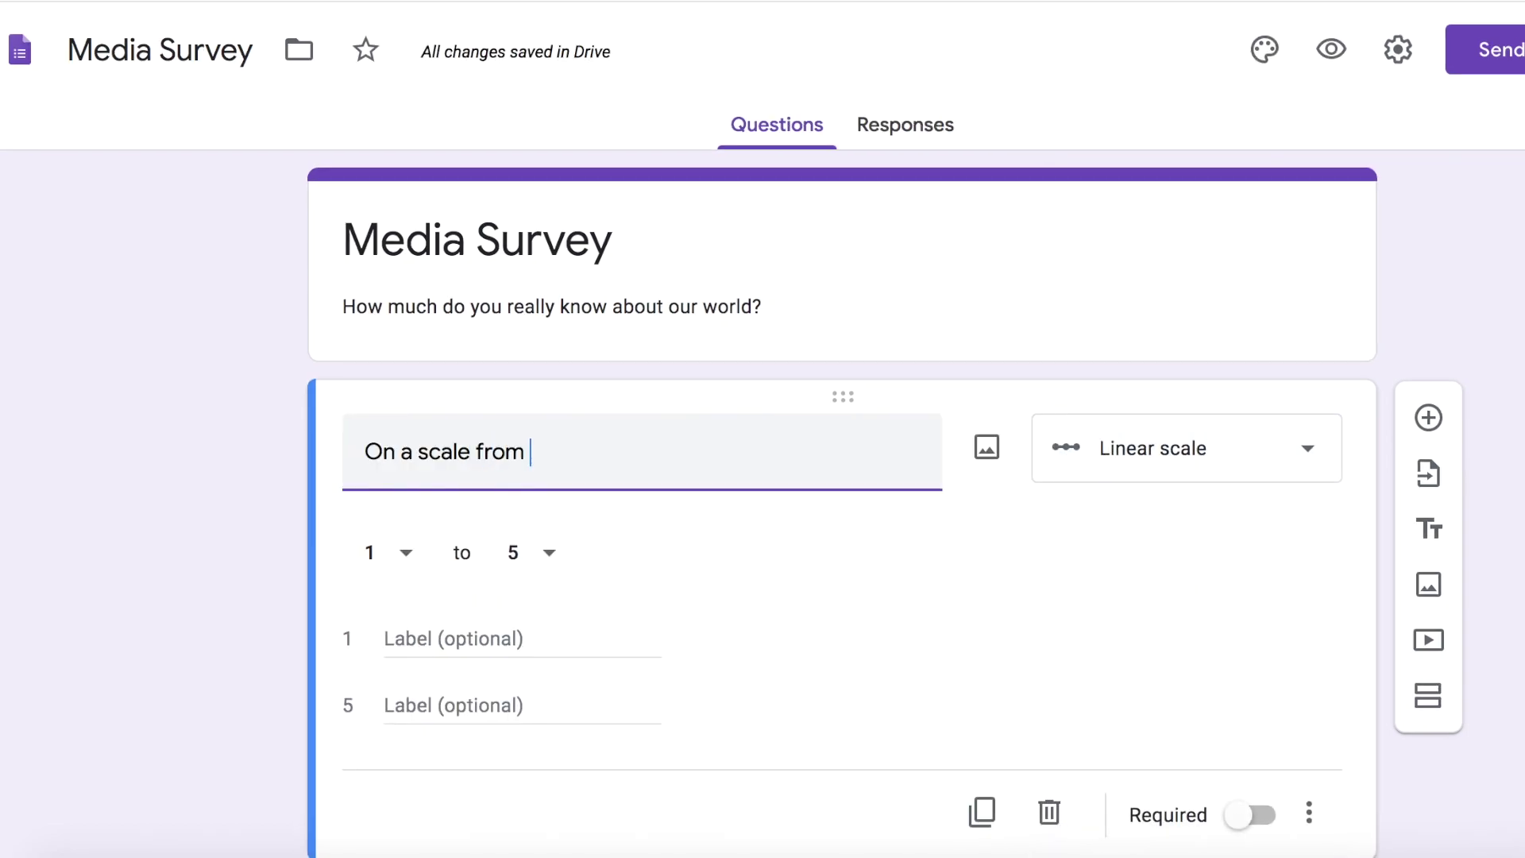
key("BackSpace")
key("BackSpace")
key("BackSpace")
key("BackSpace")
type("1 to 10 how do you")
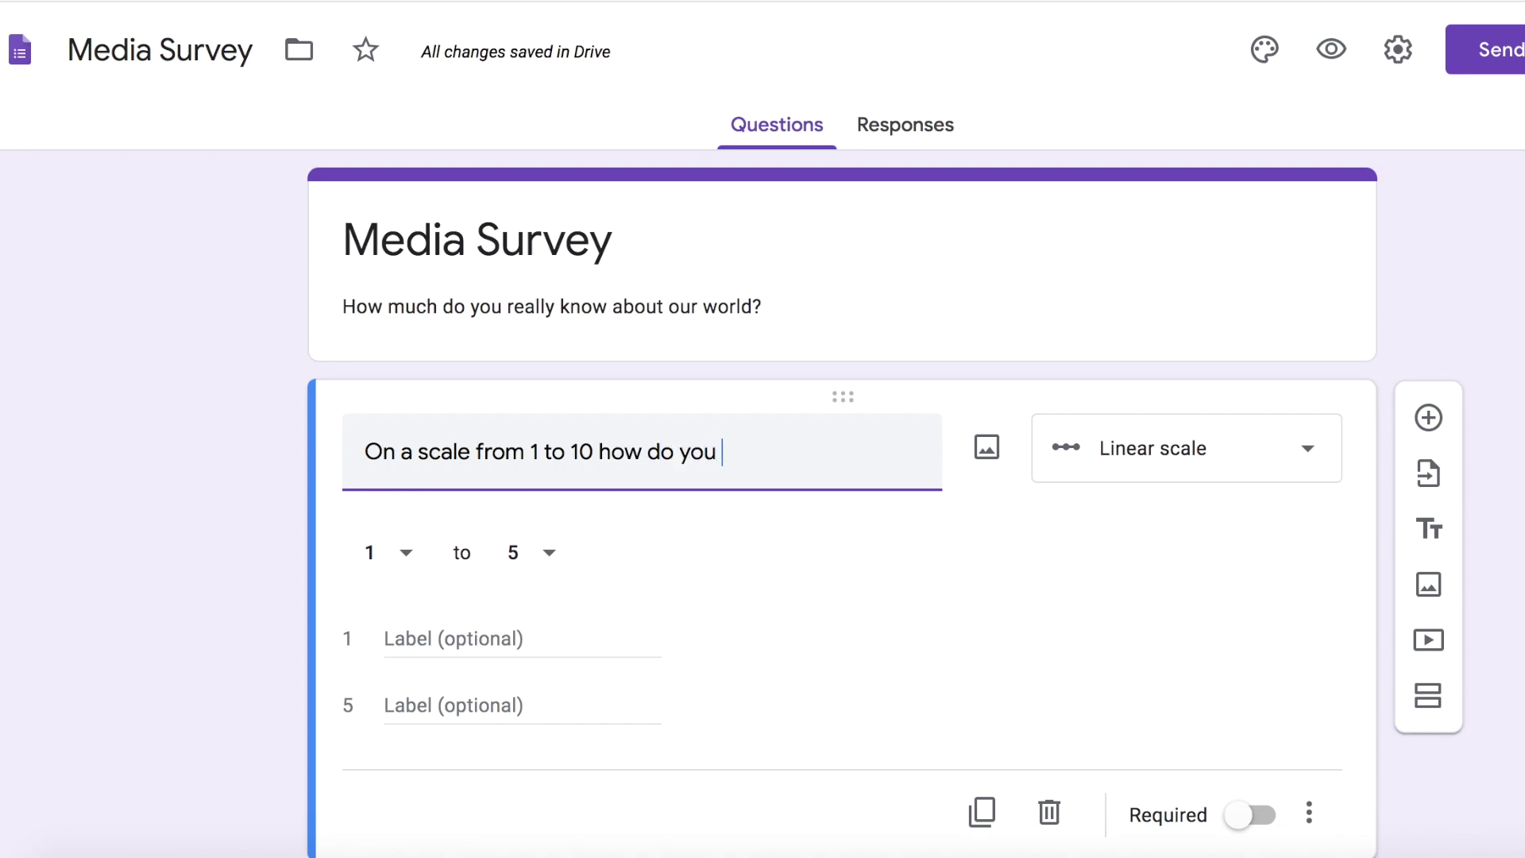
type(" rate your level of awareness of")
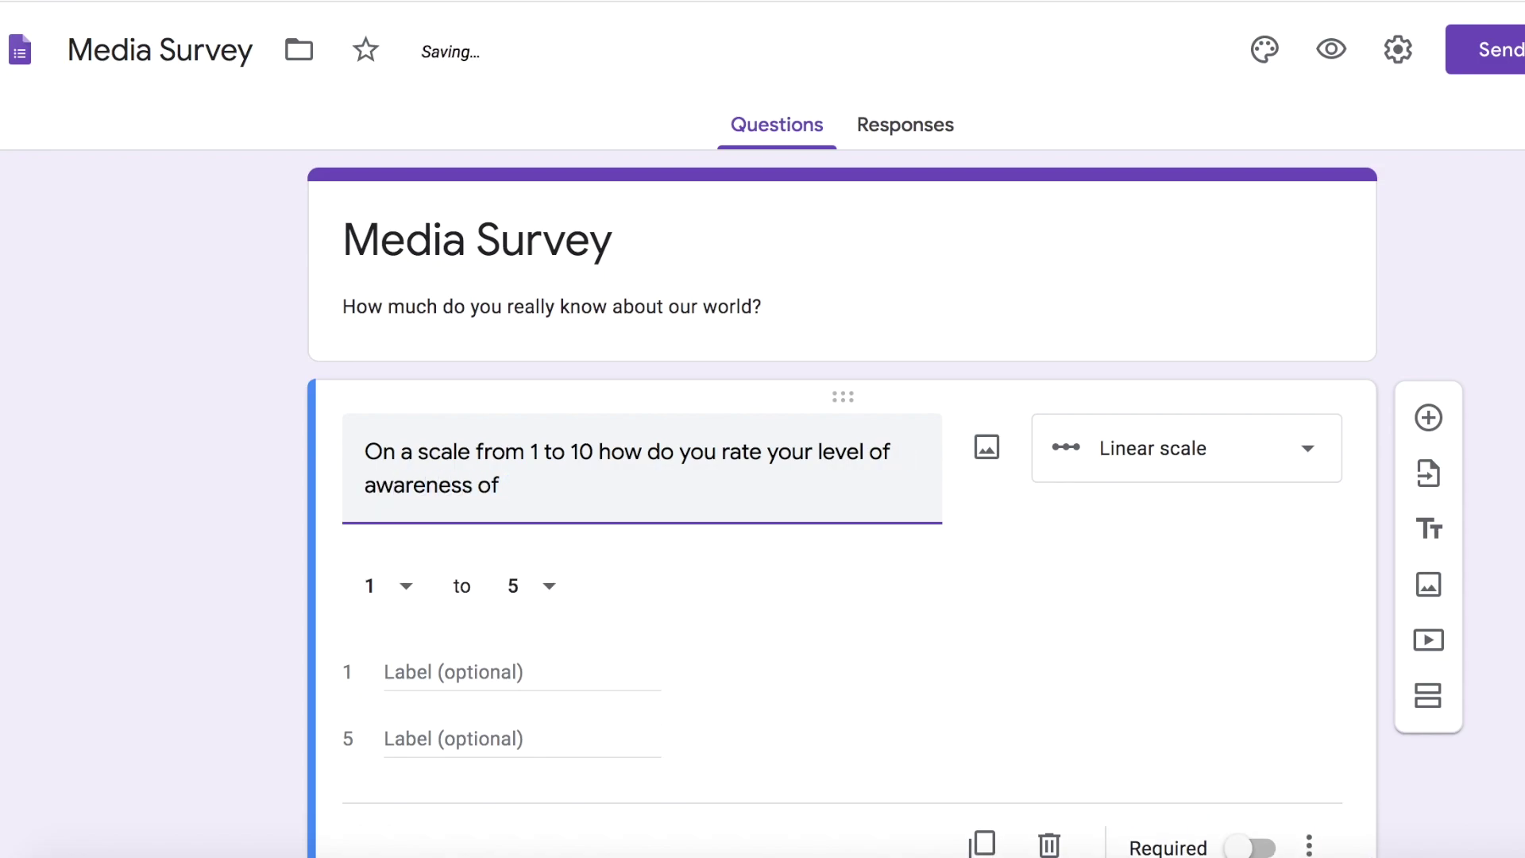
type(" cu")
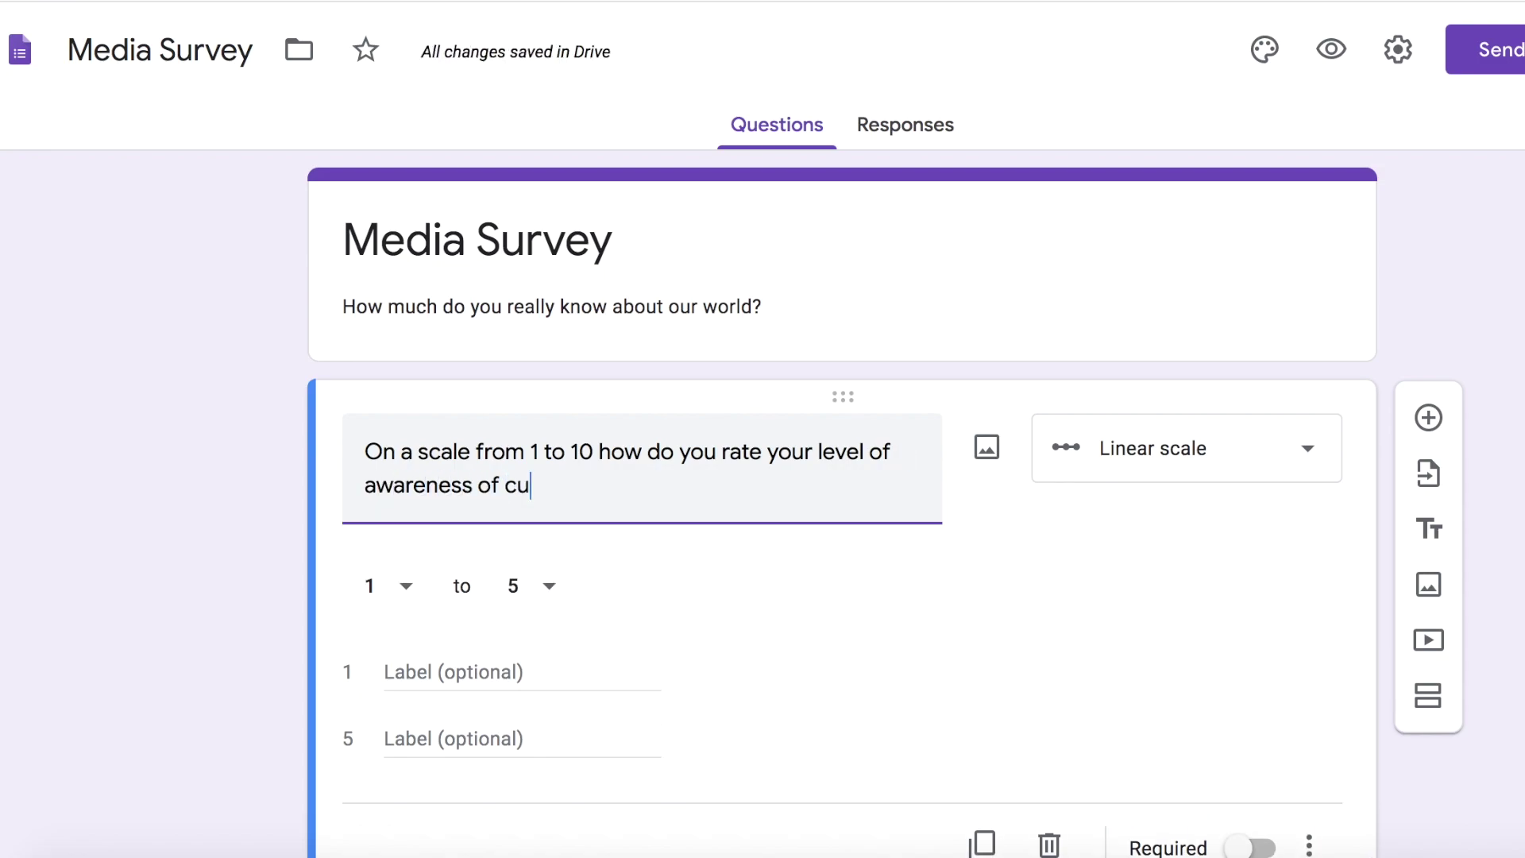
type("rrent events?")
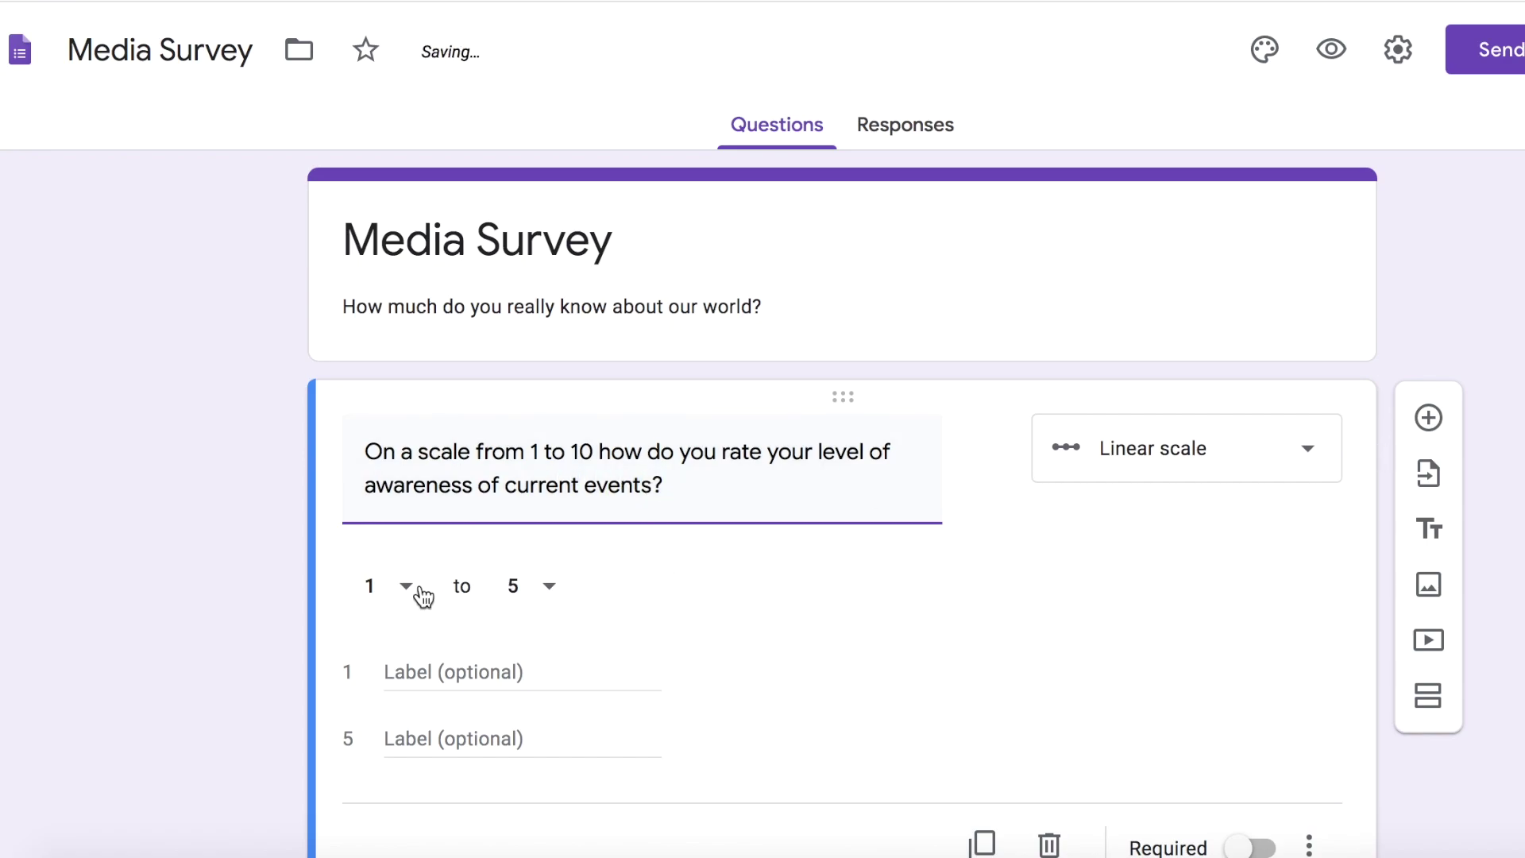
Step: Set the upper end of the linear scale to 10 and duplicate the question
left_click(556, 592)
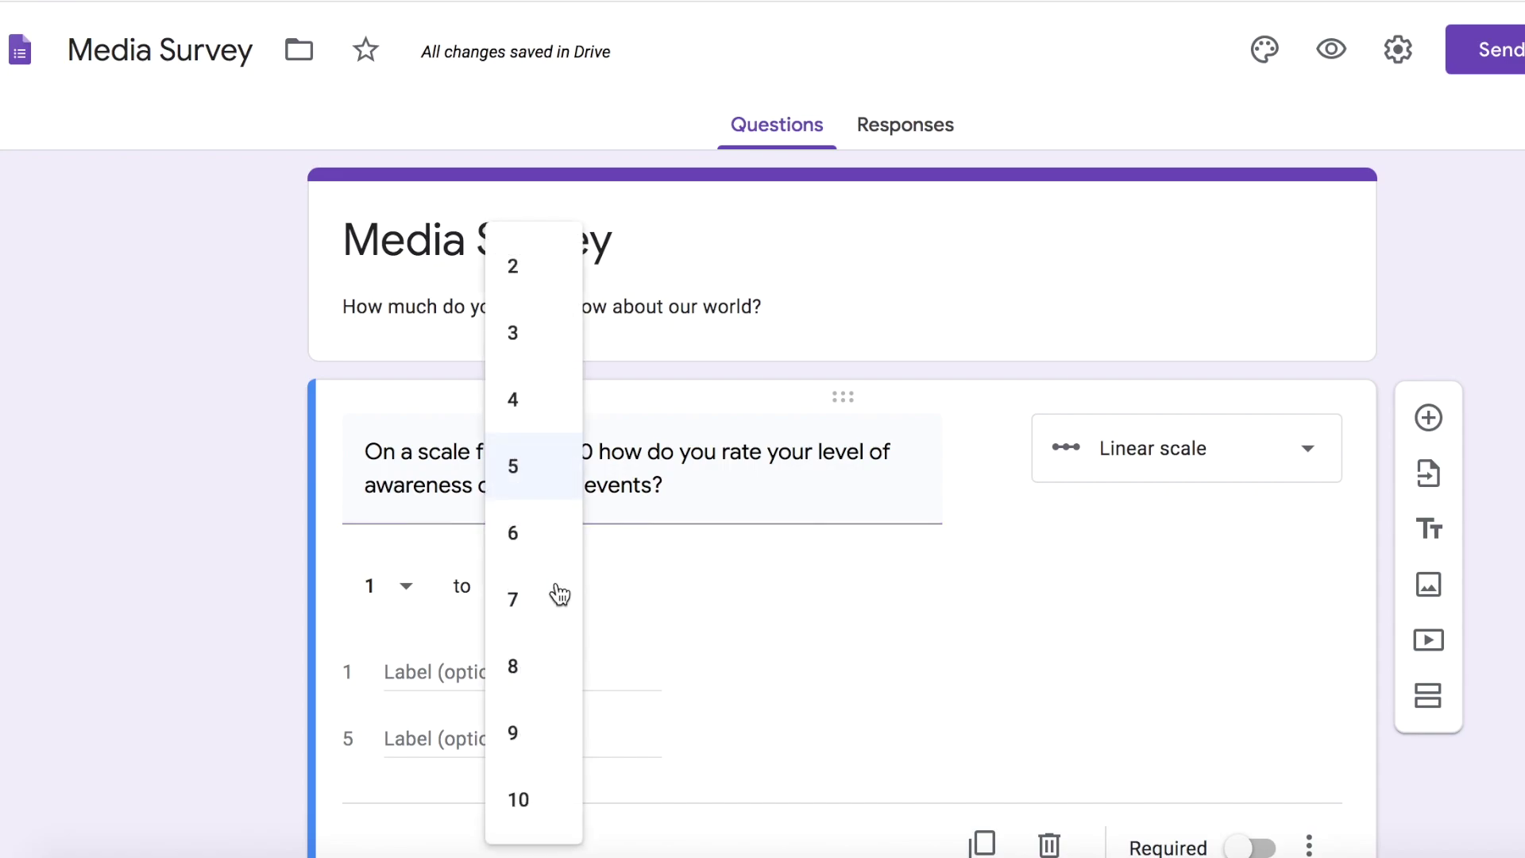
left_click(538, 808)
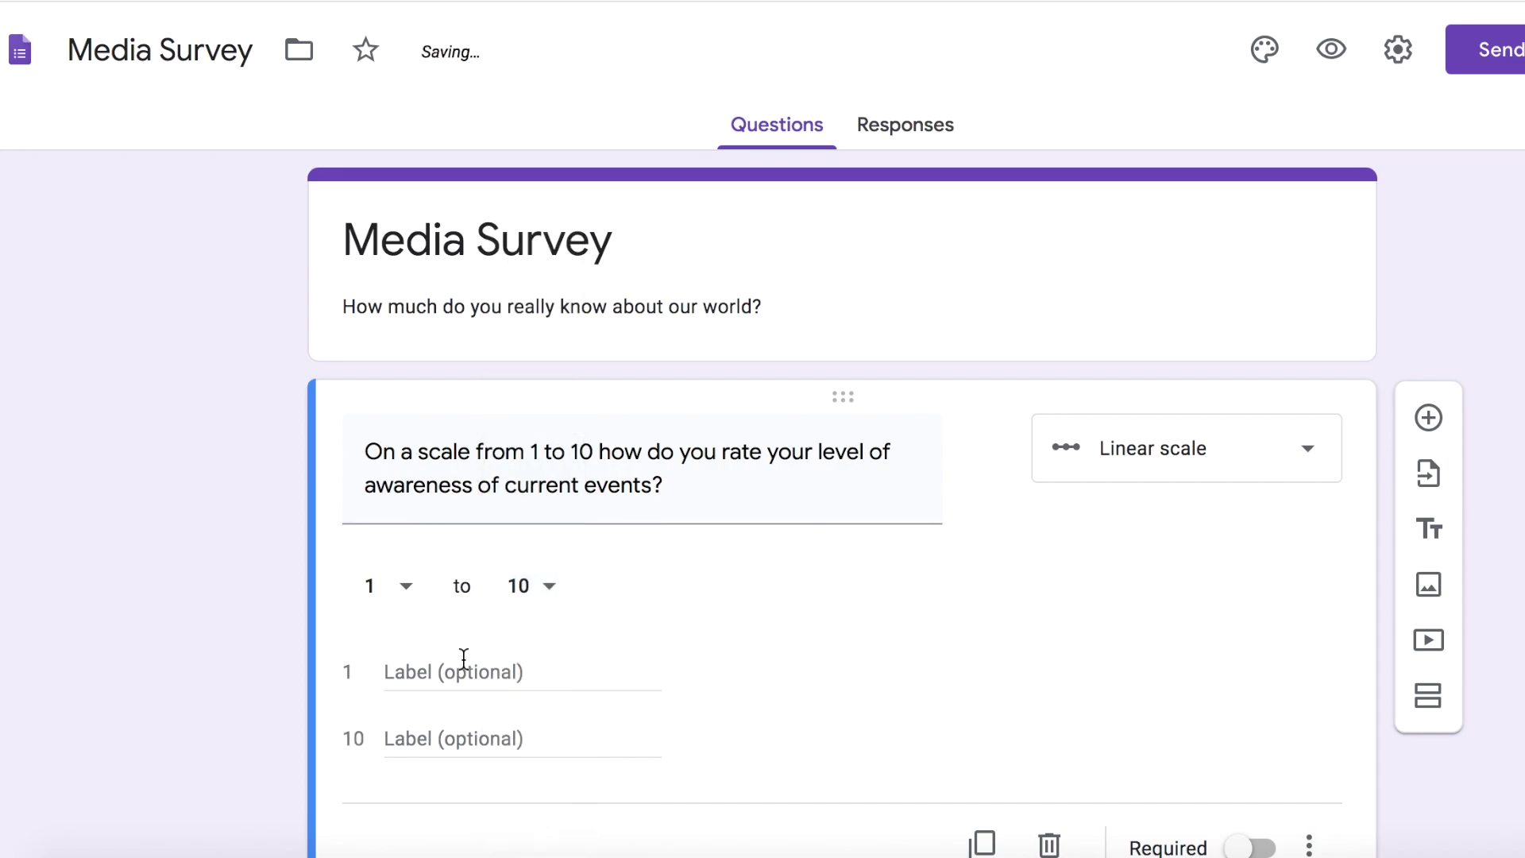
left_click(439, 670)
scroll(985, 632, "down", 1)
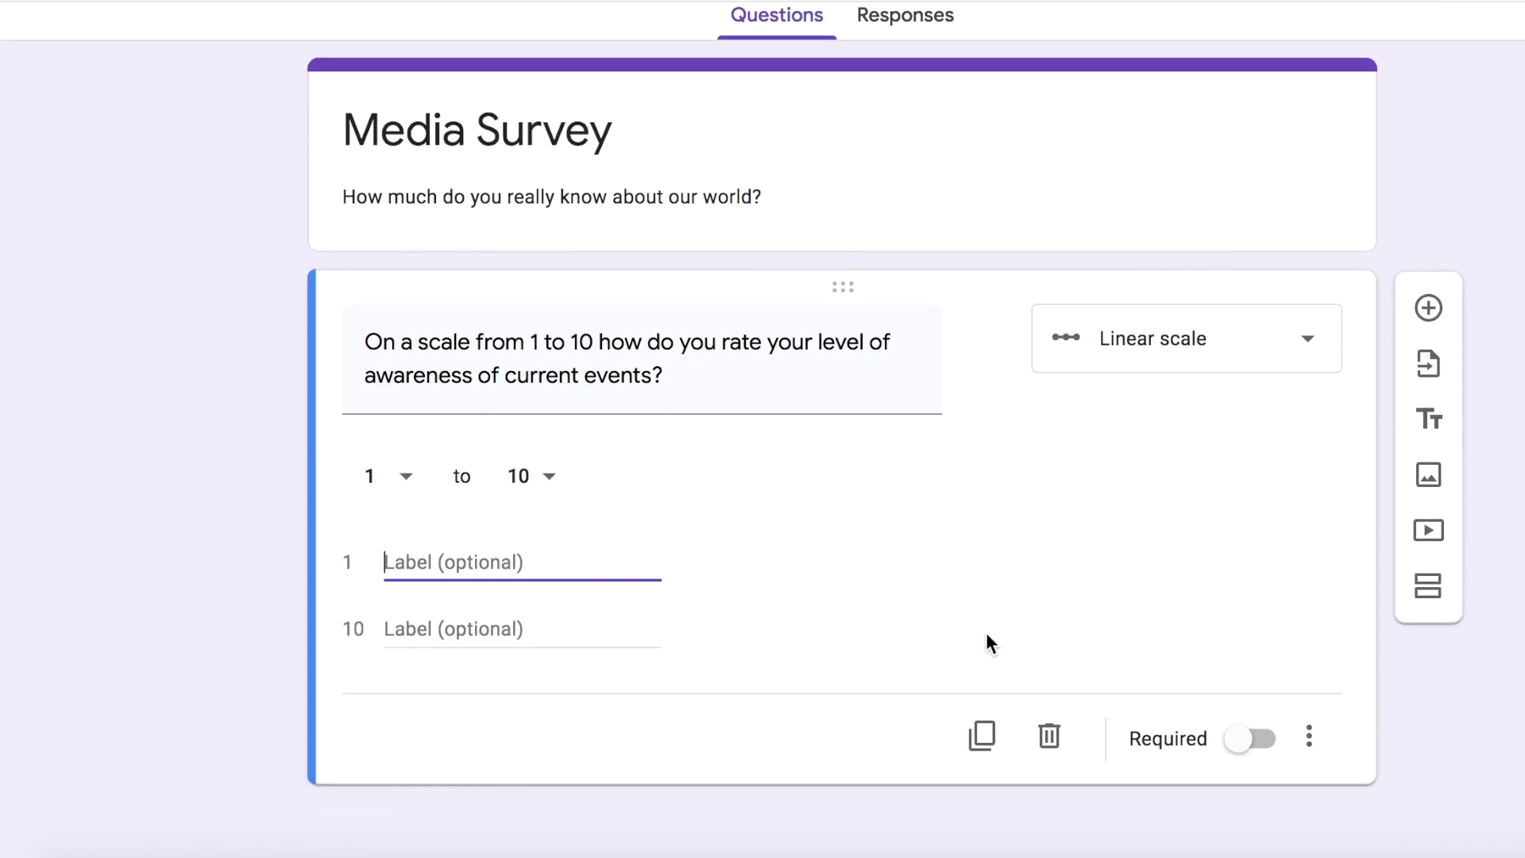
left_click(979, 736)
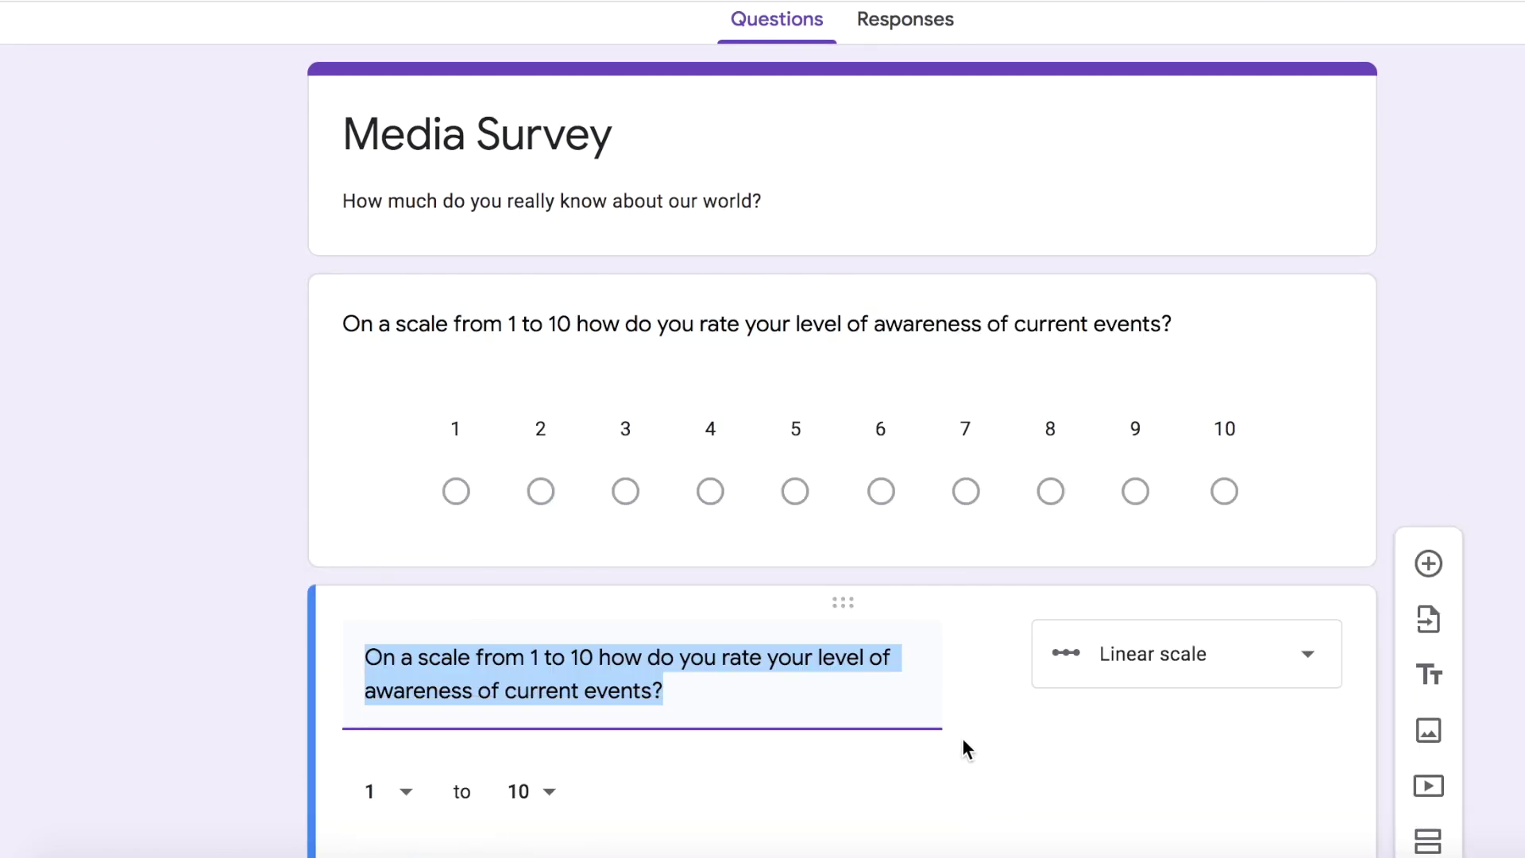
Step: Label the value 1 on the original question's scale "not aware at all"
left_click(843, 290)
left_click(532, 563)
type("N")
key("BackSpace")
type("not aware at all")
Step: Label the value 10 on the first question's scale "extremely aware and informed"
left_click(536, 637)
type("ex")
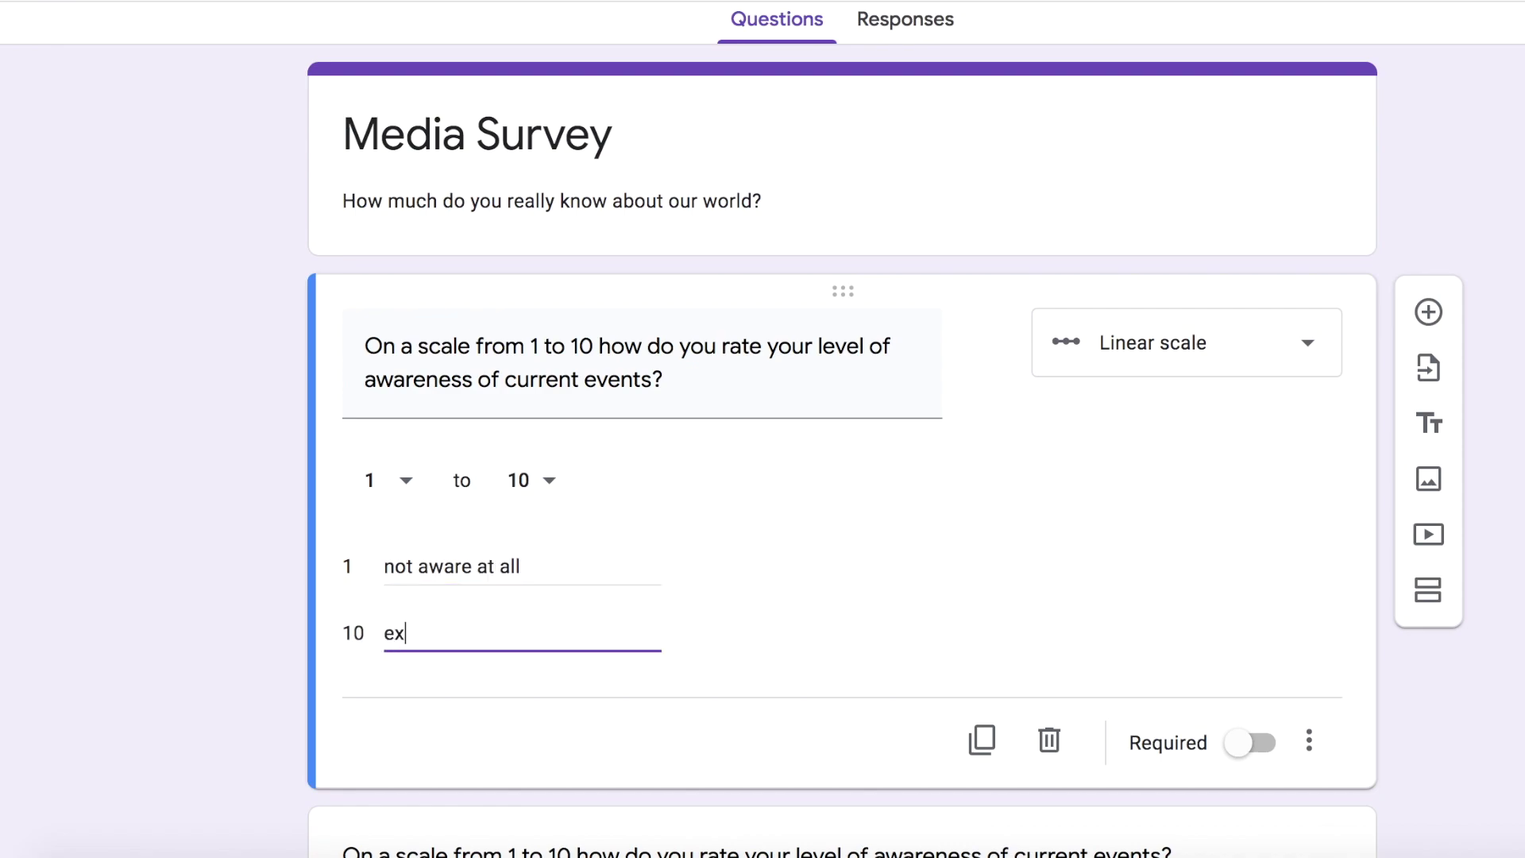
type("trmely awa")
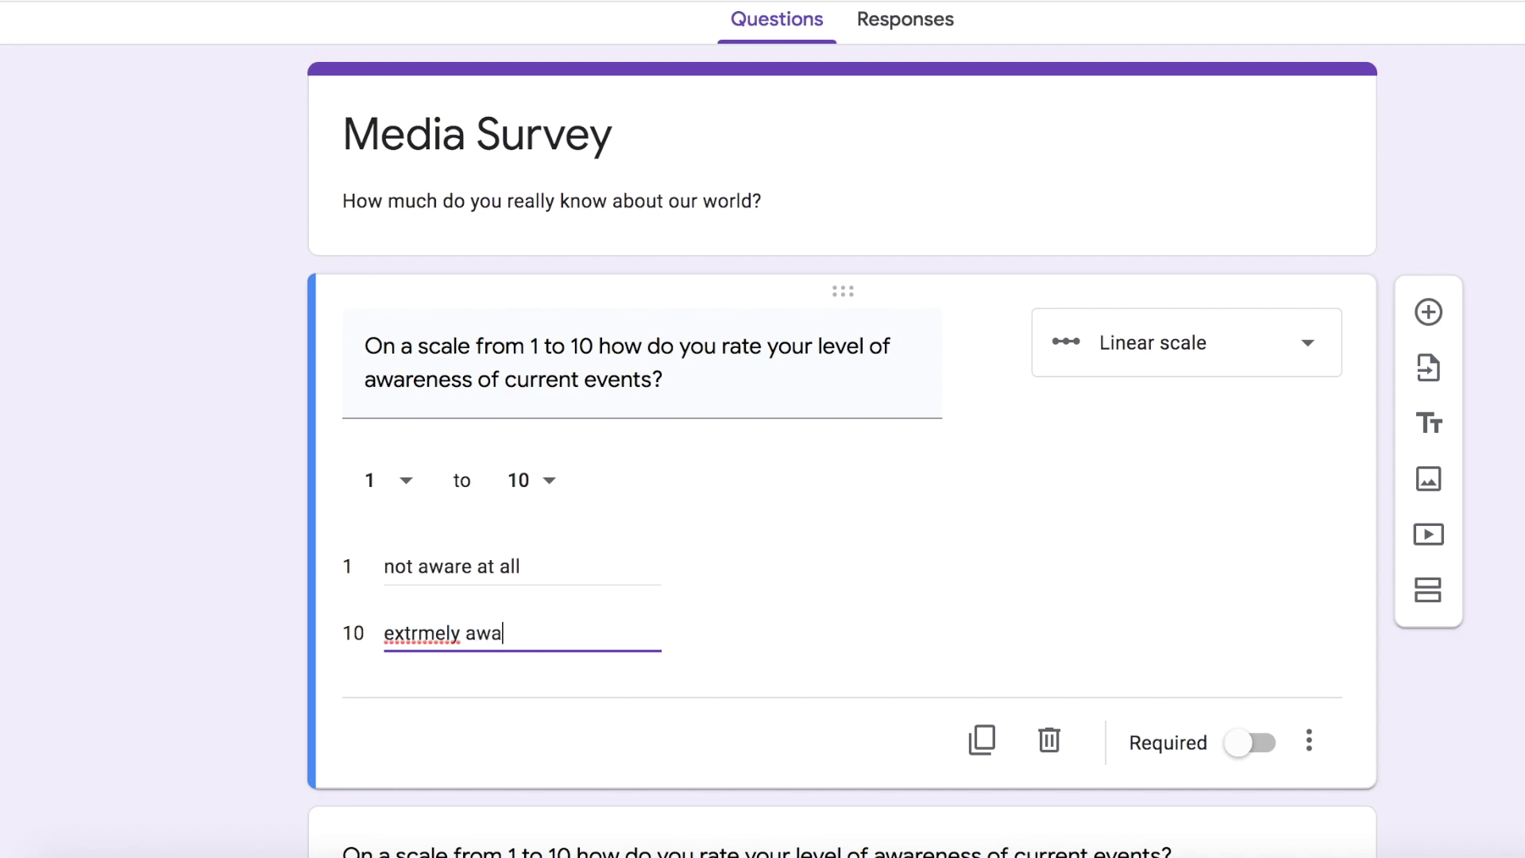
key("BackSpace")
key("BackSpace")
key("BackSpace")
key("BackSpace")
key("BackSpace")
key("BackSpace")
key("BackSpace")
key("BackSpace")
type("em")
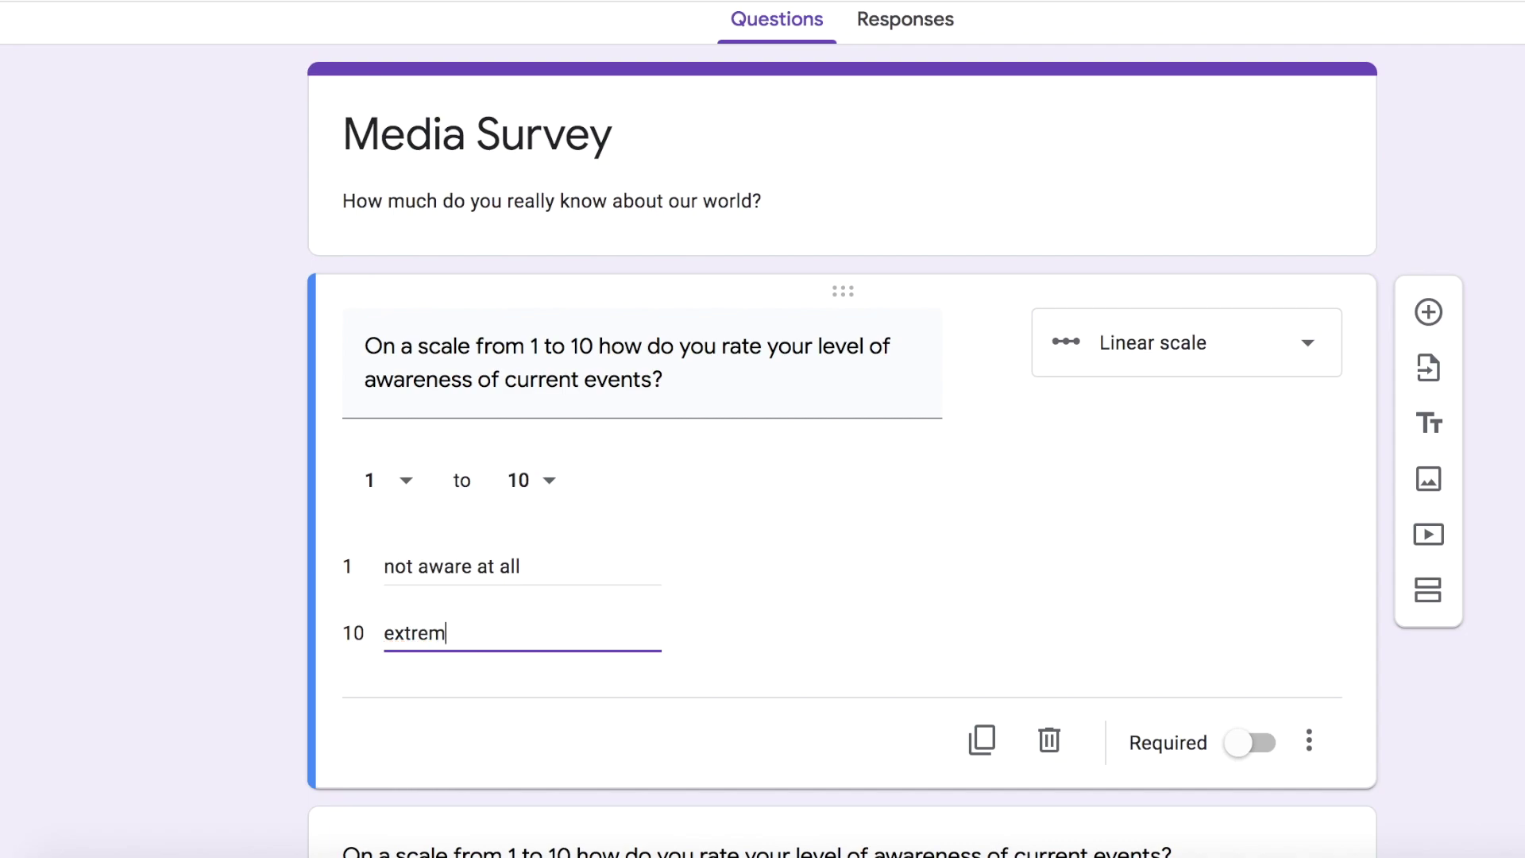
type("ely aware and informe")
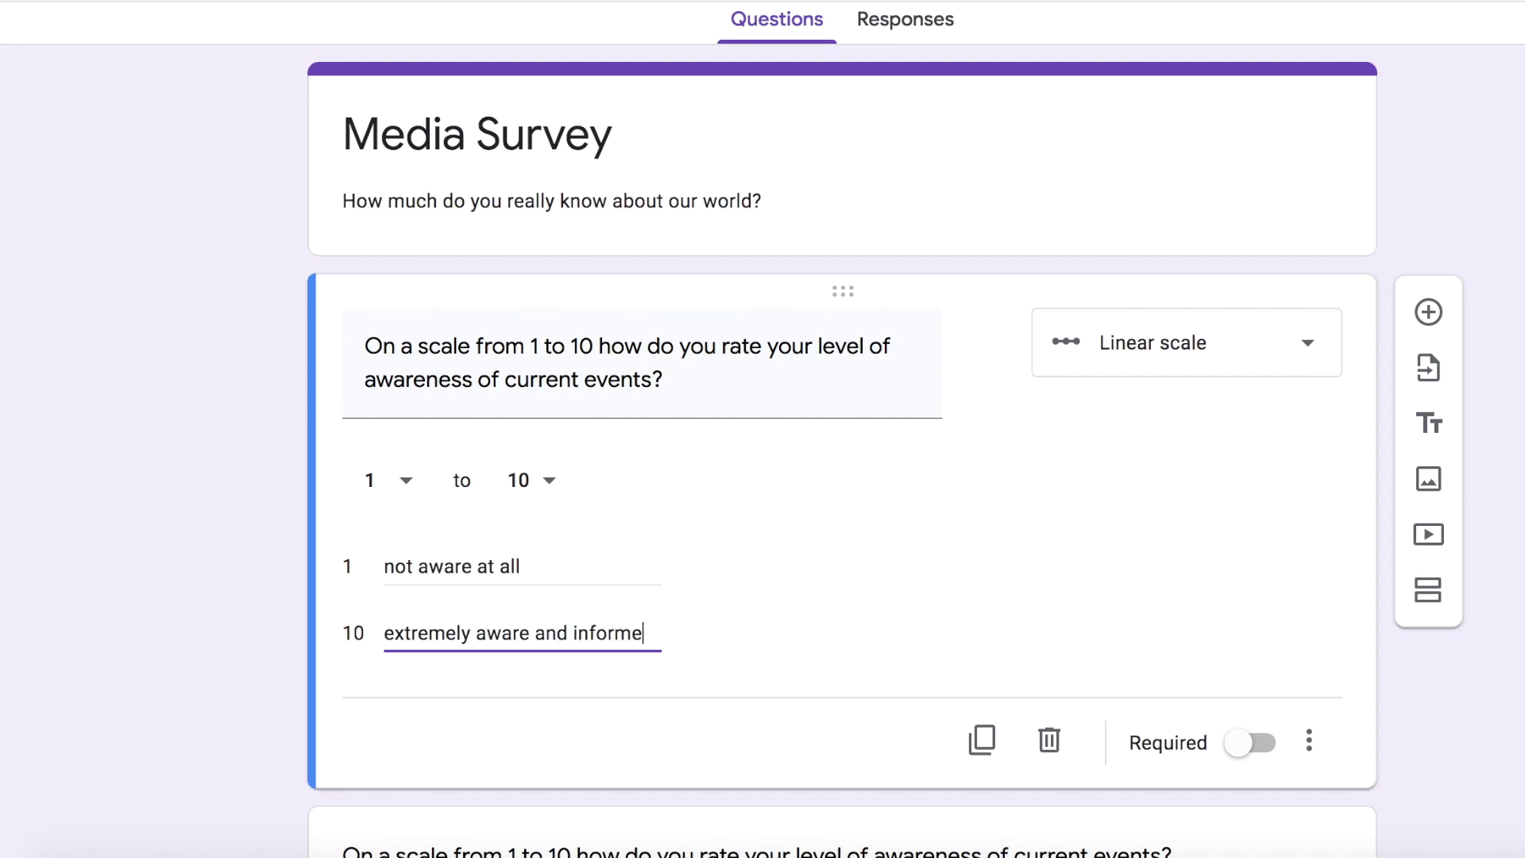
type("d")
Step: Make the first awareness question required and duplicate it with its scale labels
scroll(875, 621, "down", 1)
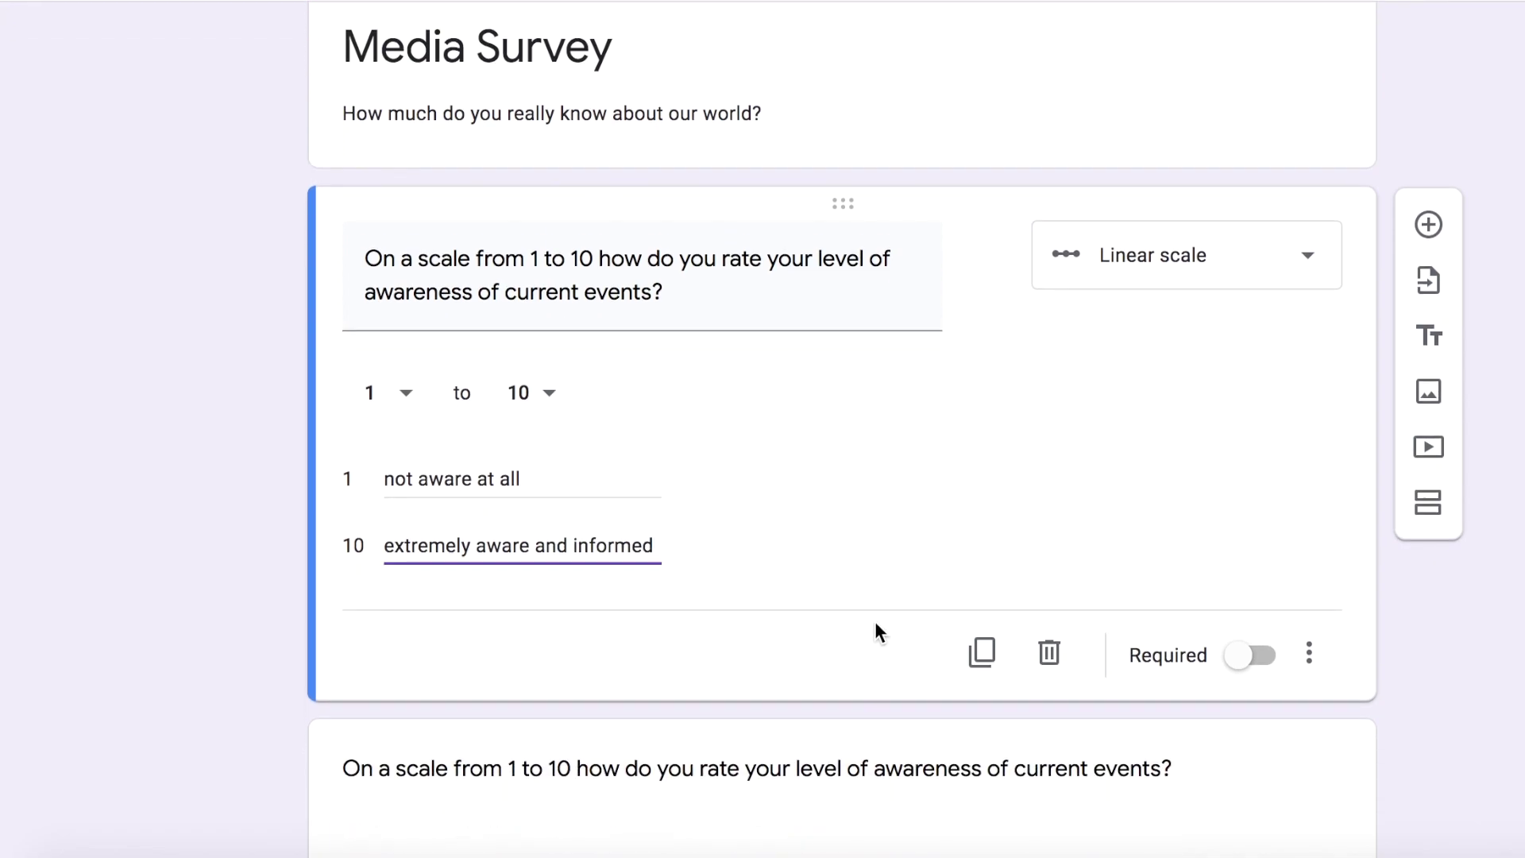
left_click(1247, 661)
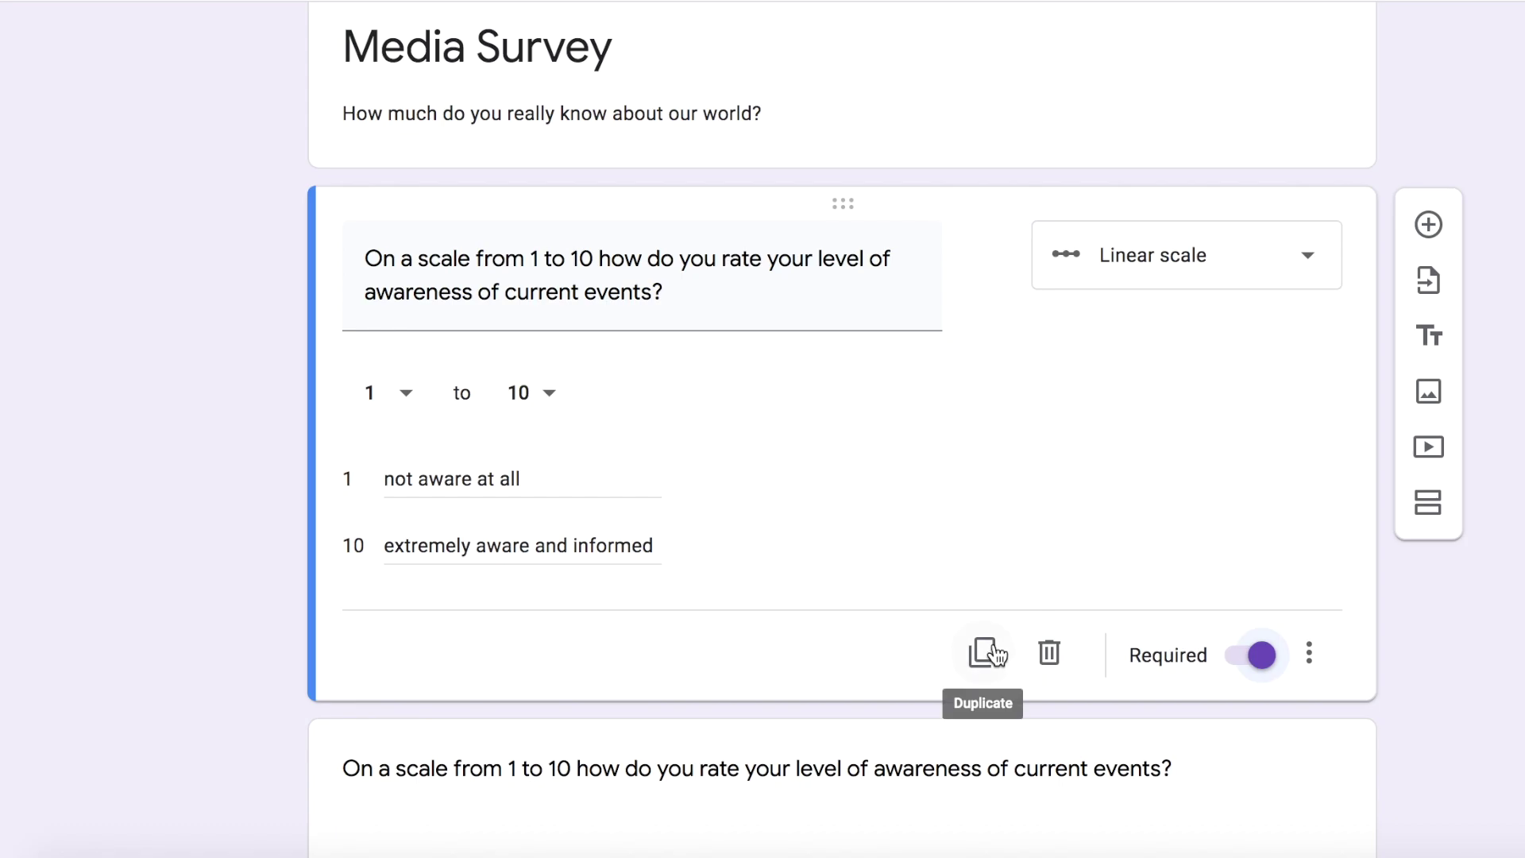
left_click(992, 653)
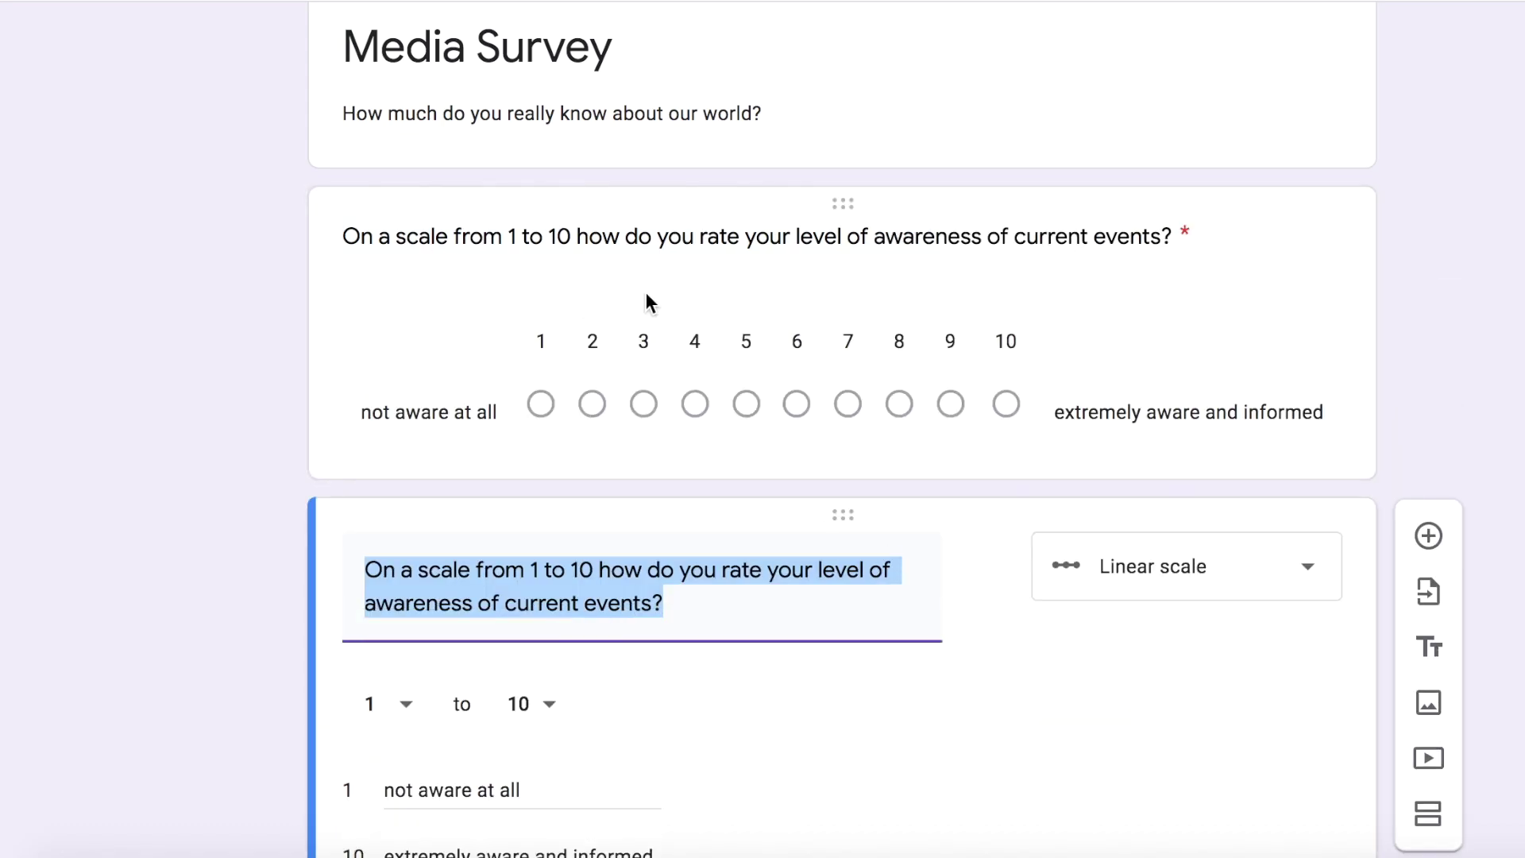
Step: Change the duplicated question's text to "Which sources do you currently use for information about what is happening in our country?"
scroll(850, 592, "down", 2)
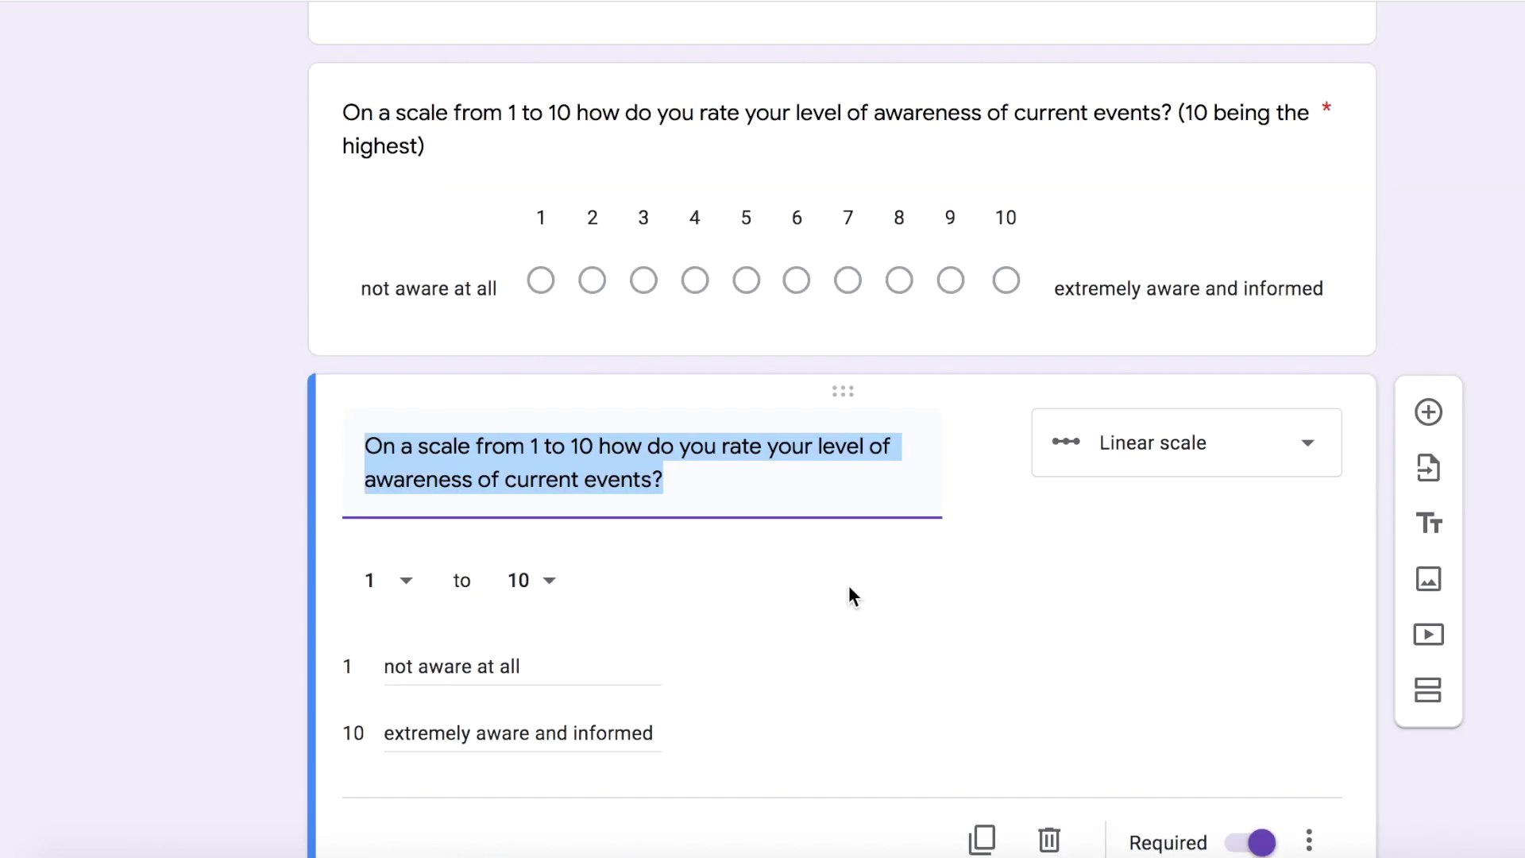
key("BackSpace")
type("Which")
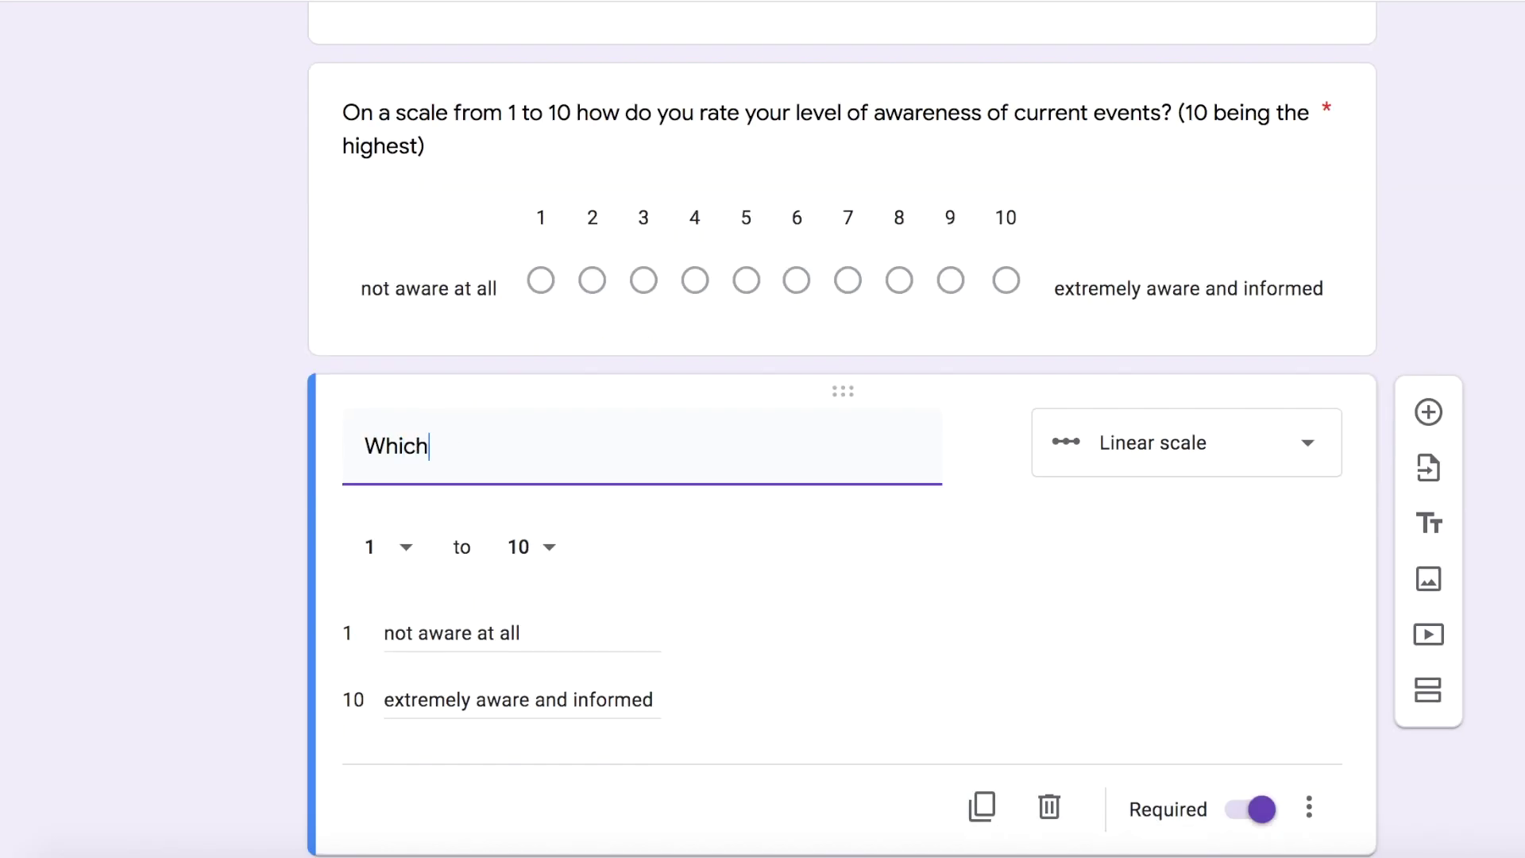
type(" sources do y")
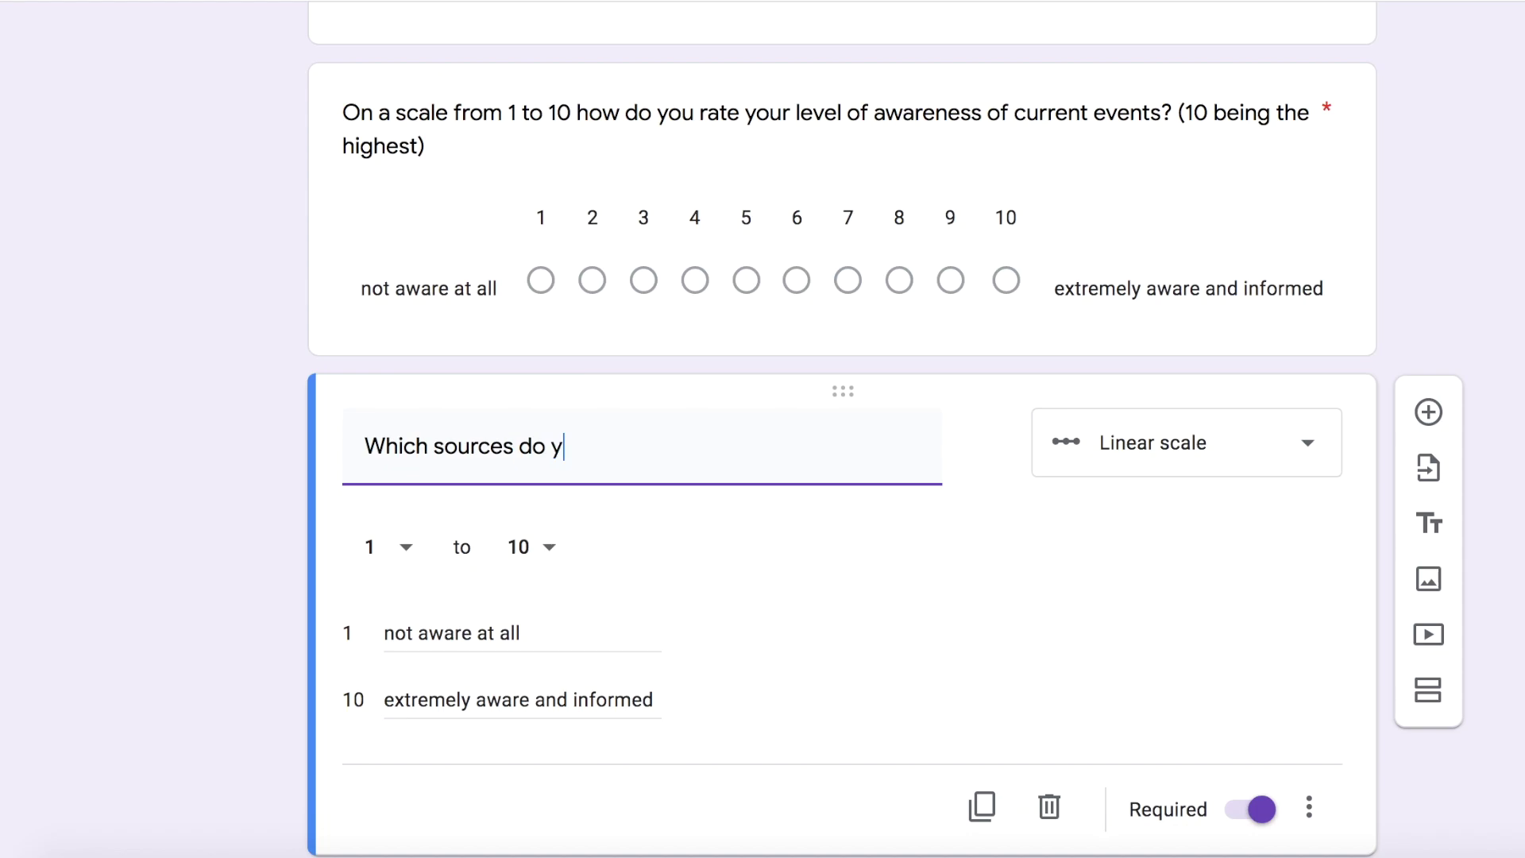
type("ou currently use for information about whag ")
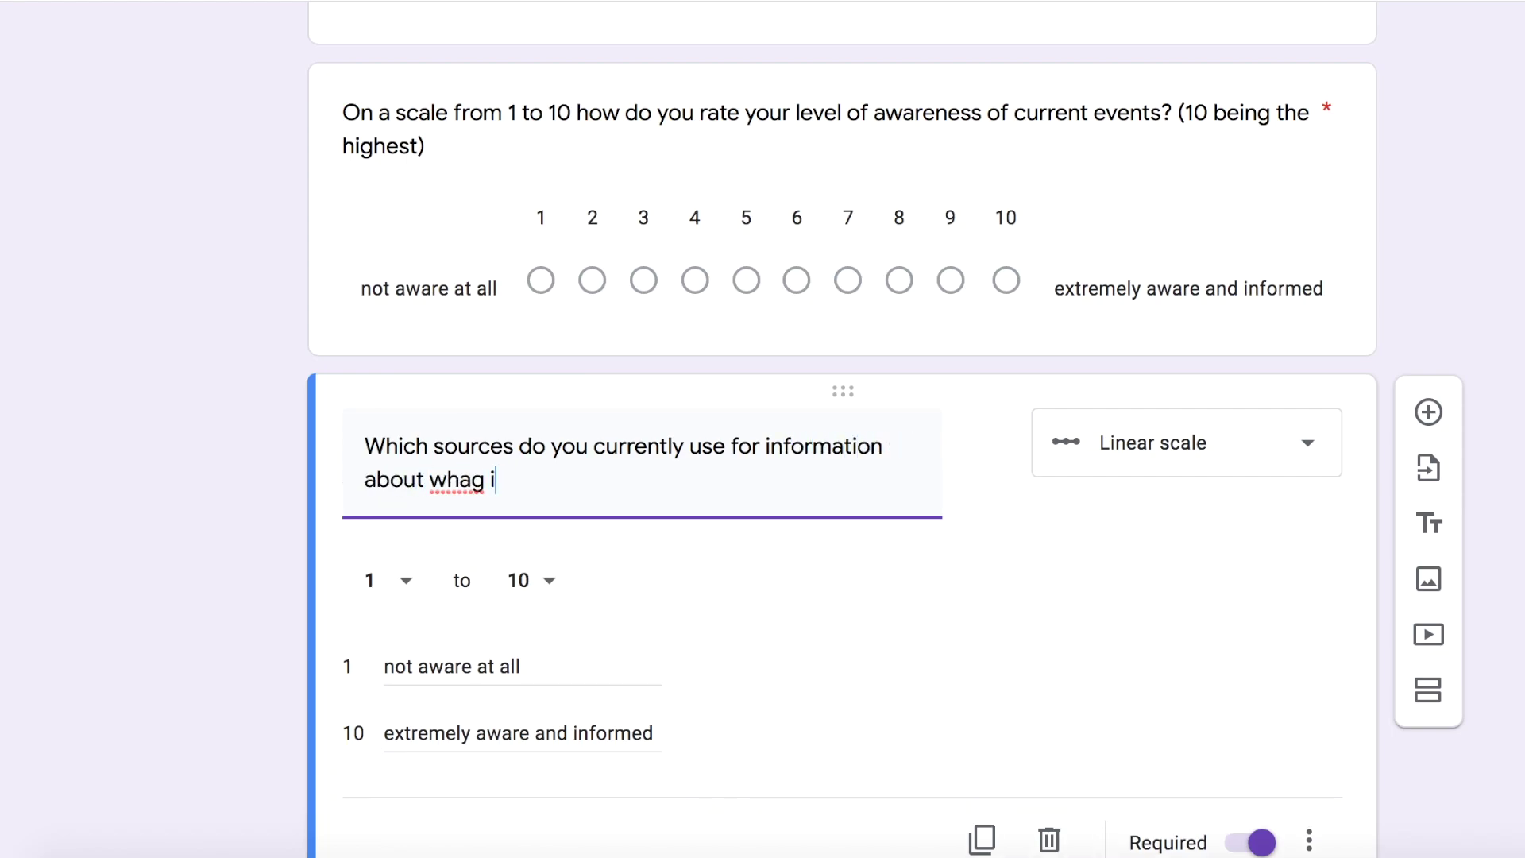
type("i")
key("BackSpace")
key("BackSpace")
key("BackSpace")
type("t is happening in")
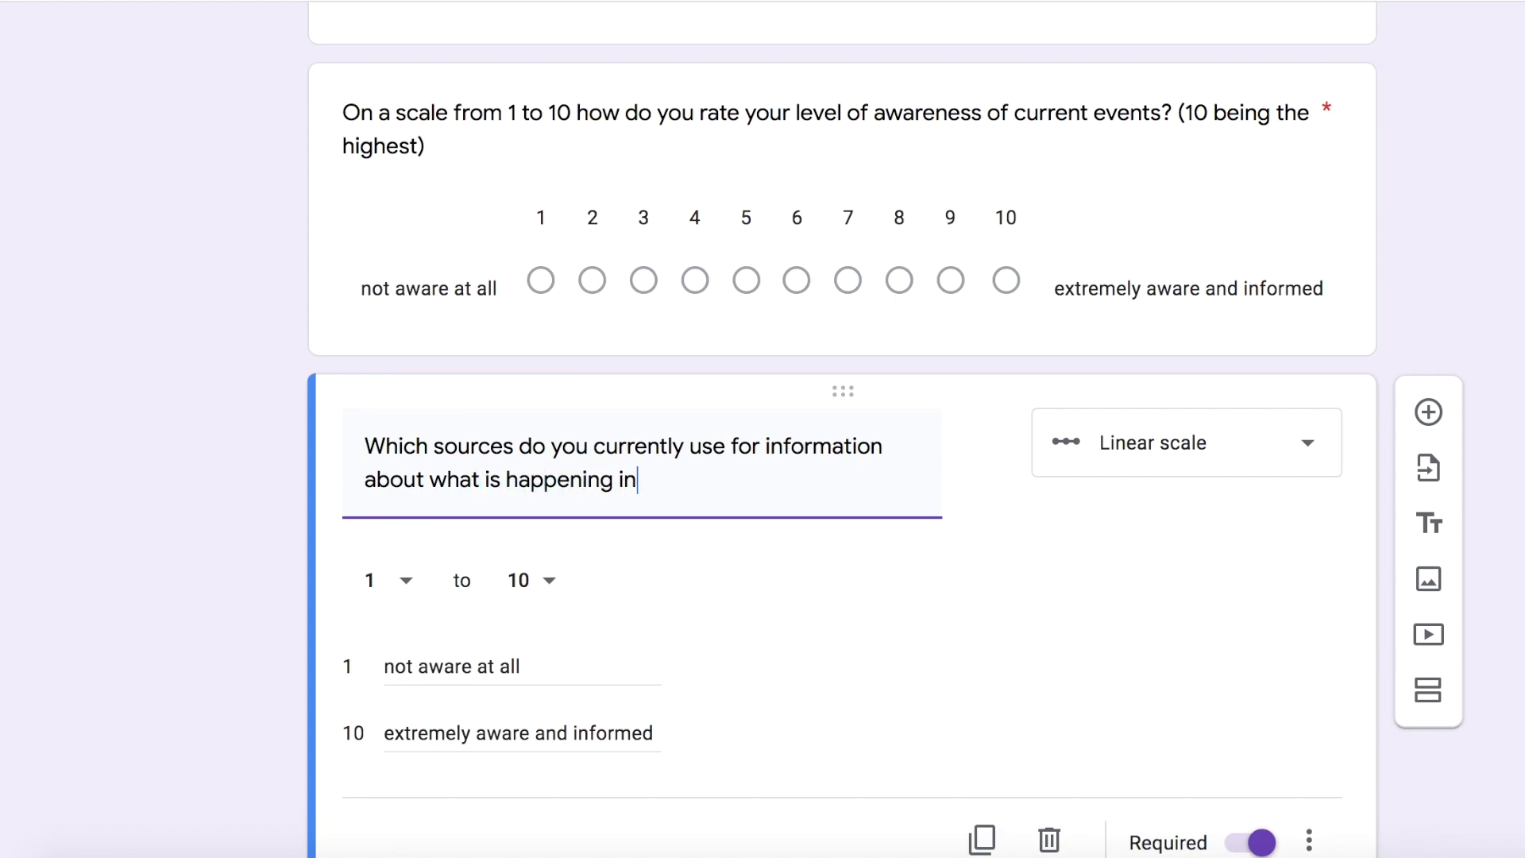
type(" our country?")
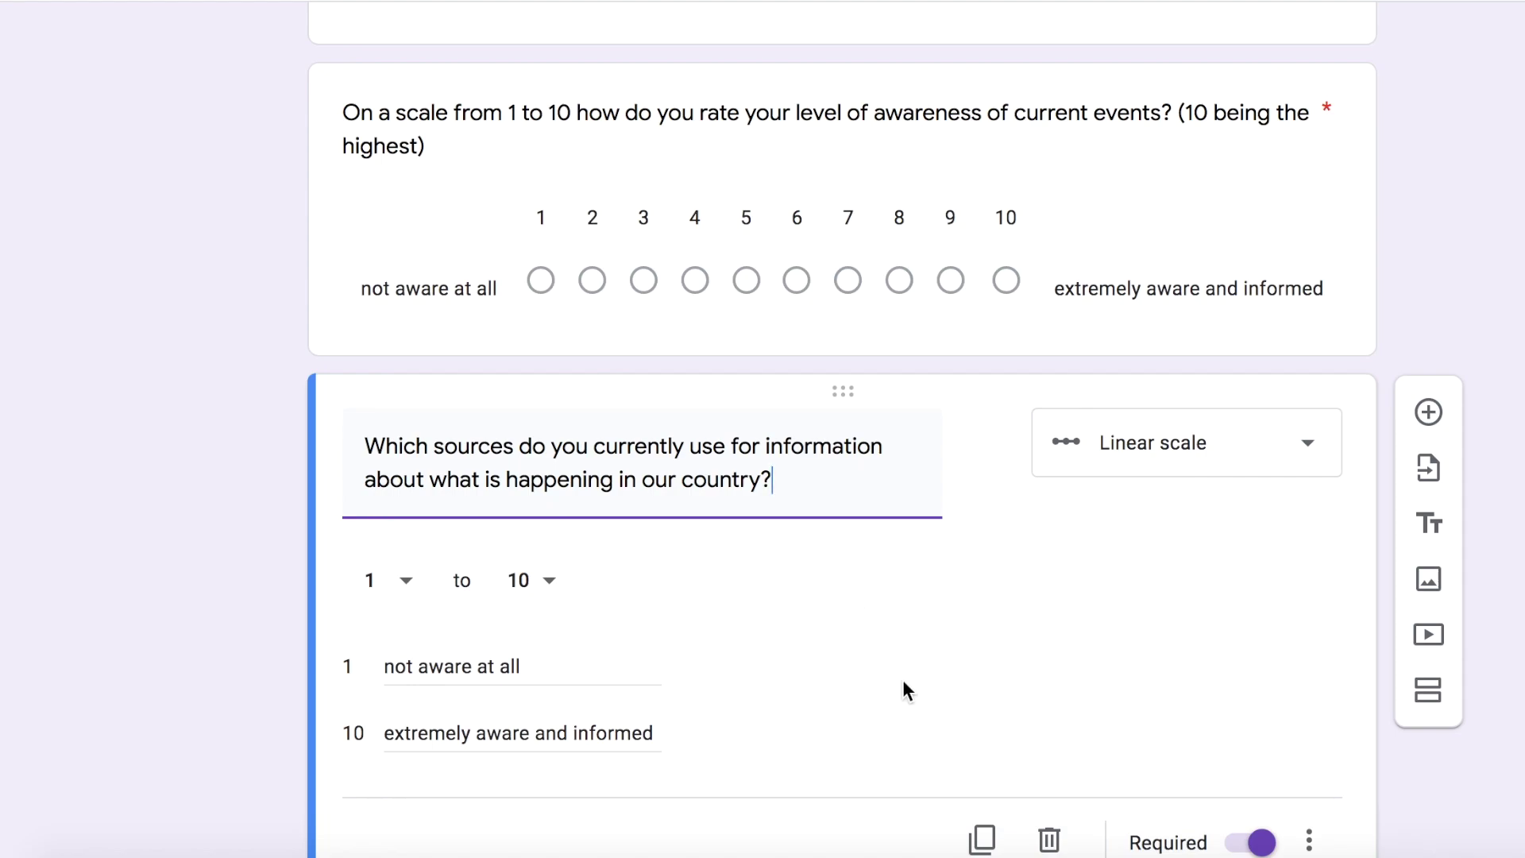
Step: Change the information sources question to Checkboxes and make "Newspapers" its first option
left_click(1168, 470)
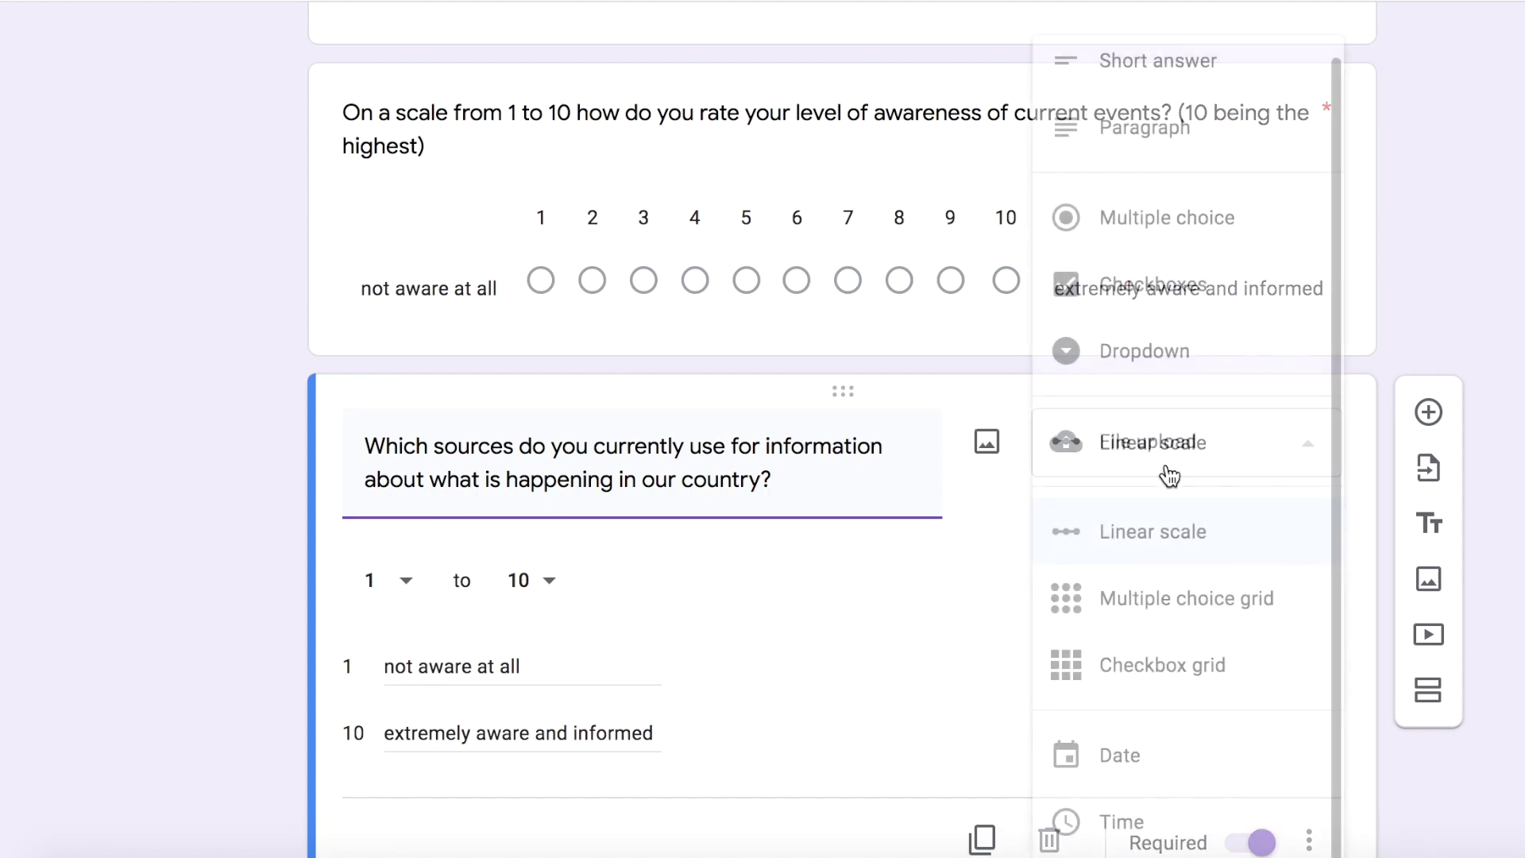
left_click(1164, 284)
left_click(488, 563)
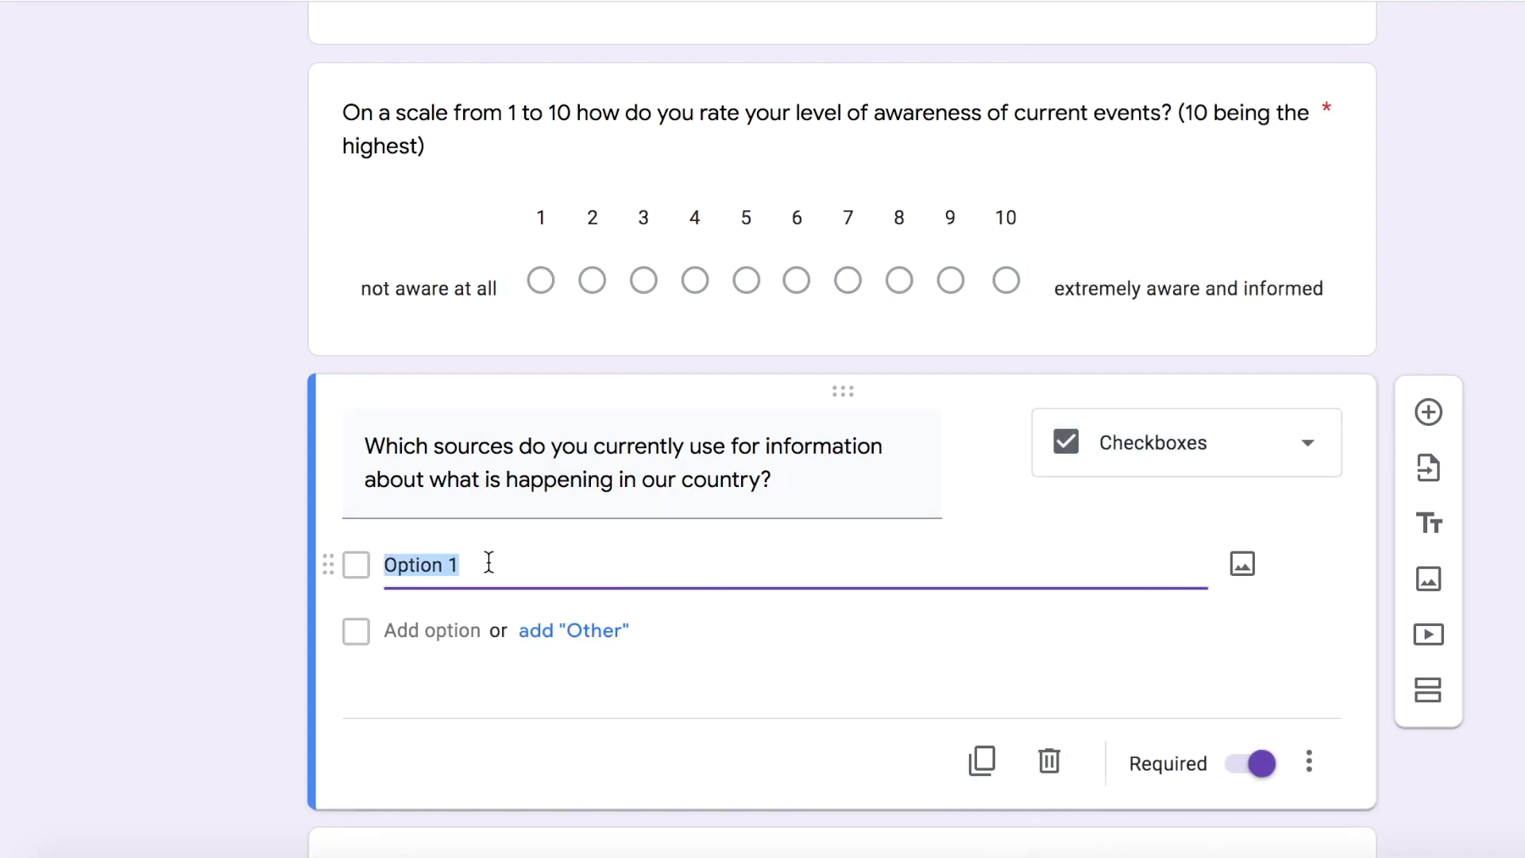
key("BackSpace")
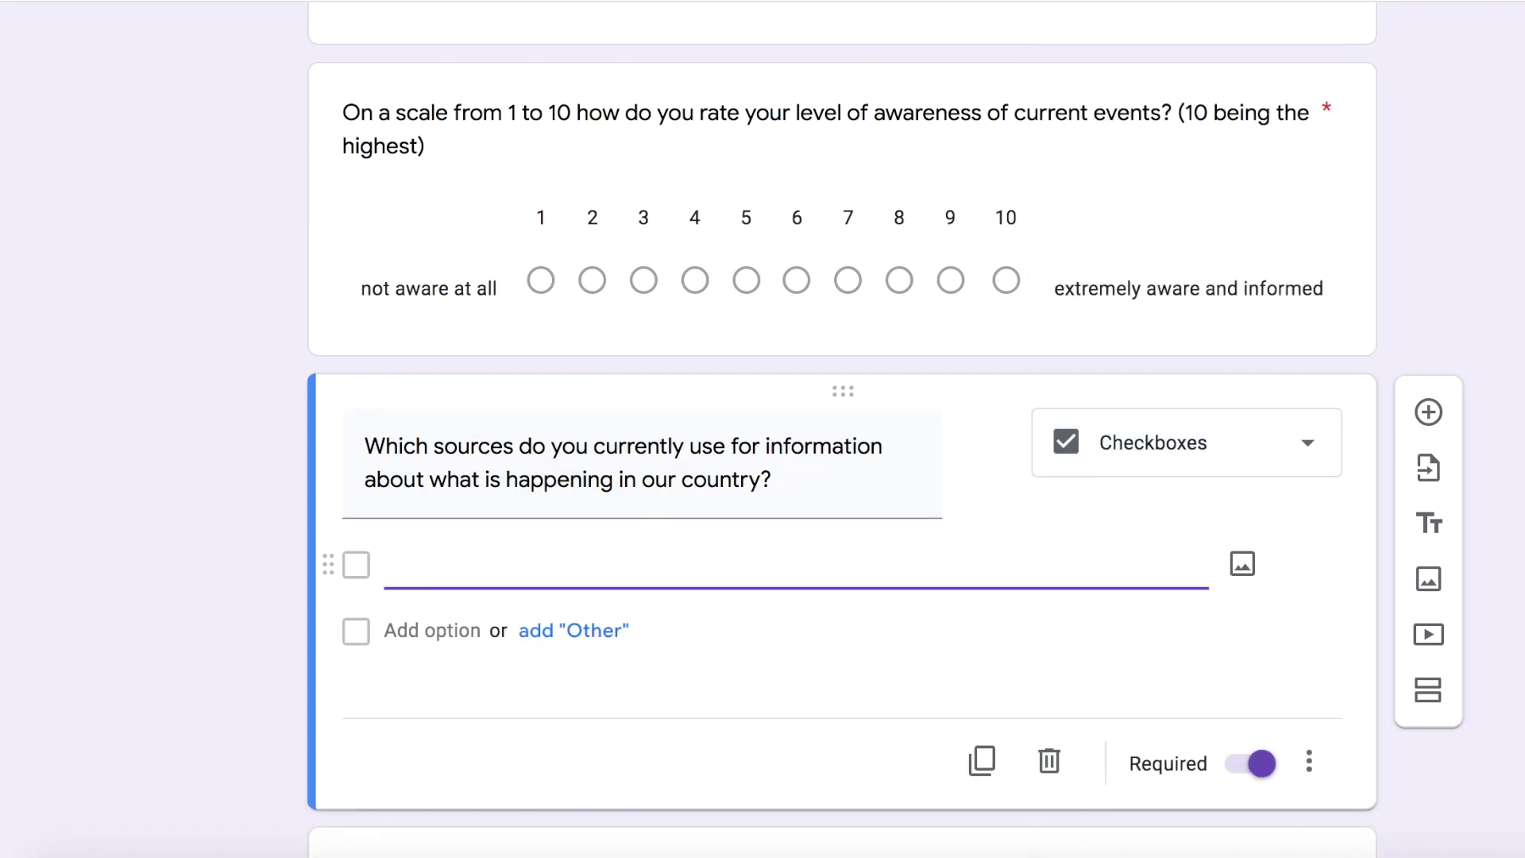
type("Newspapers")
Step: Add "Instagram", "Facebook", "Twitter" and "Tik Tok" as further options of the information sources question
left_click(470, 632)
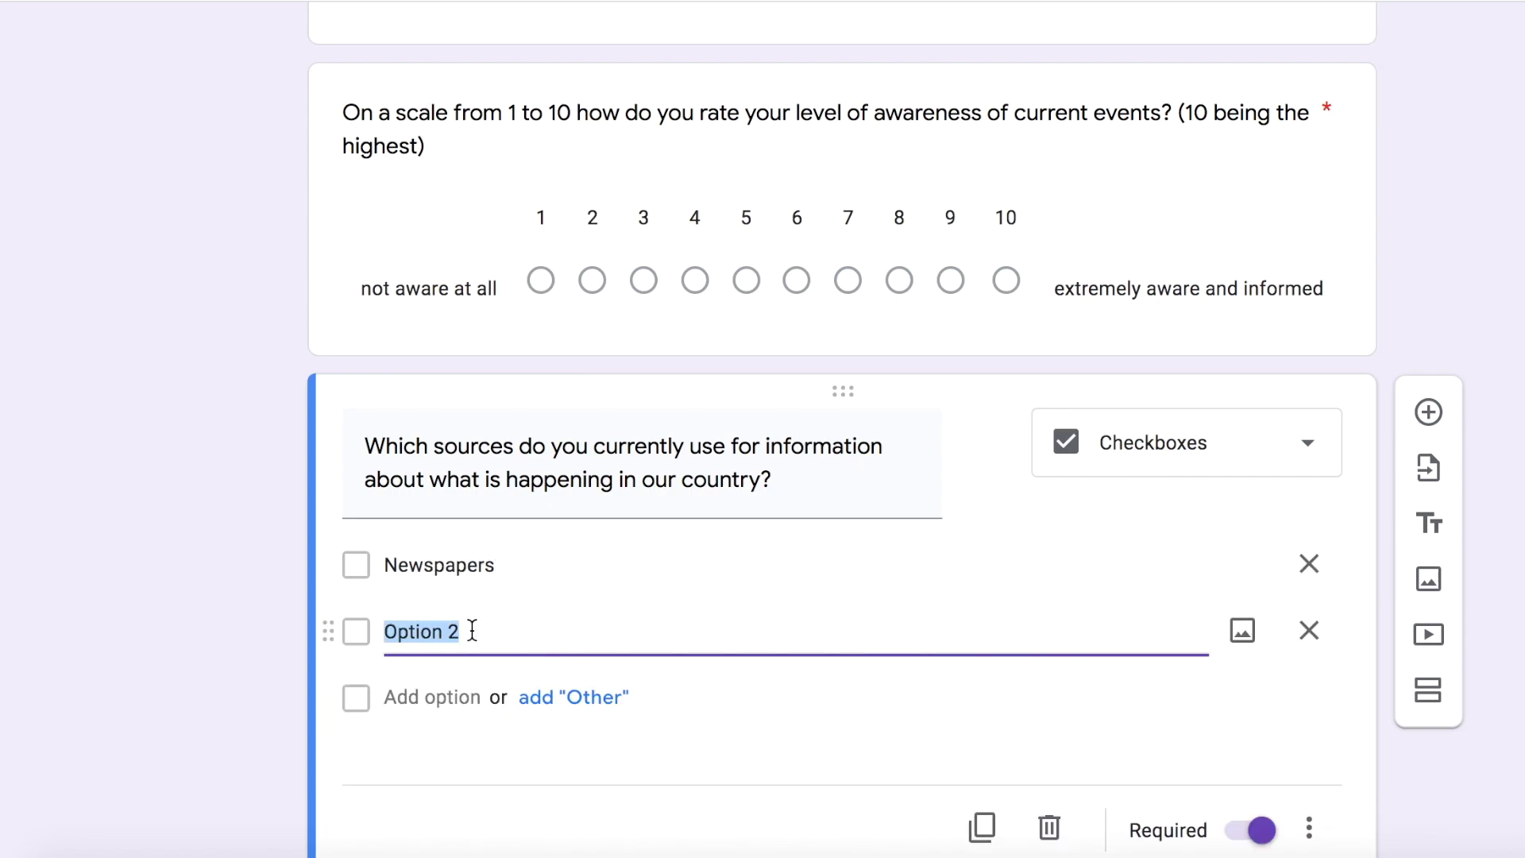
type("Instagram")
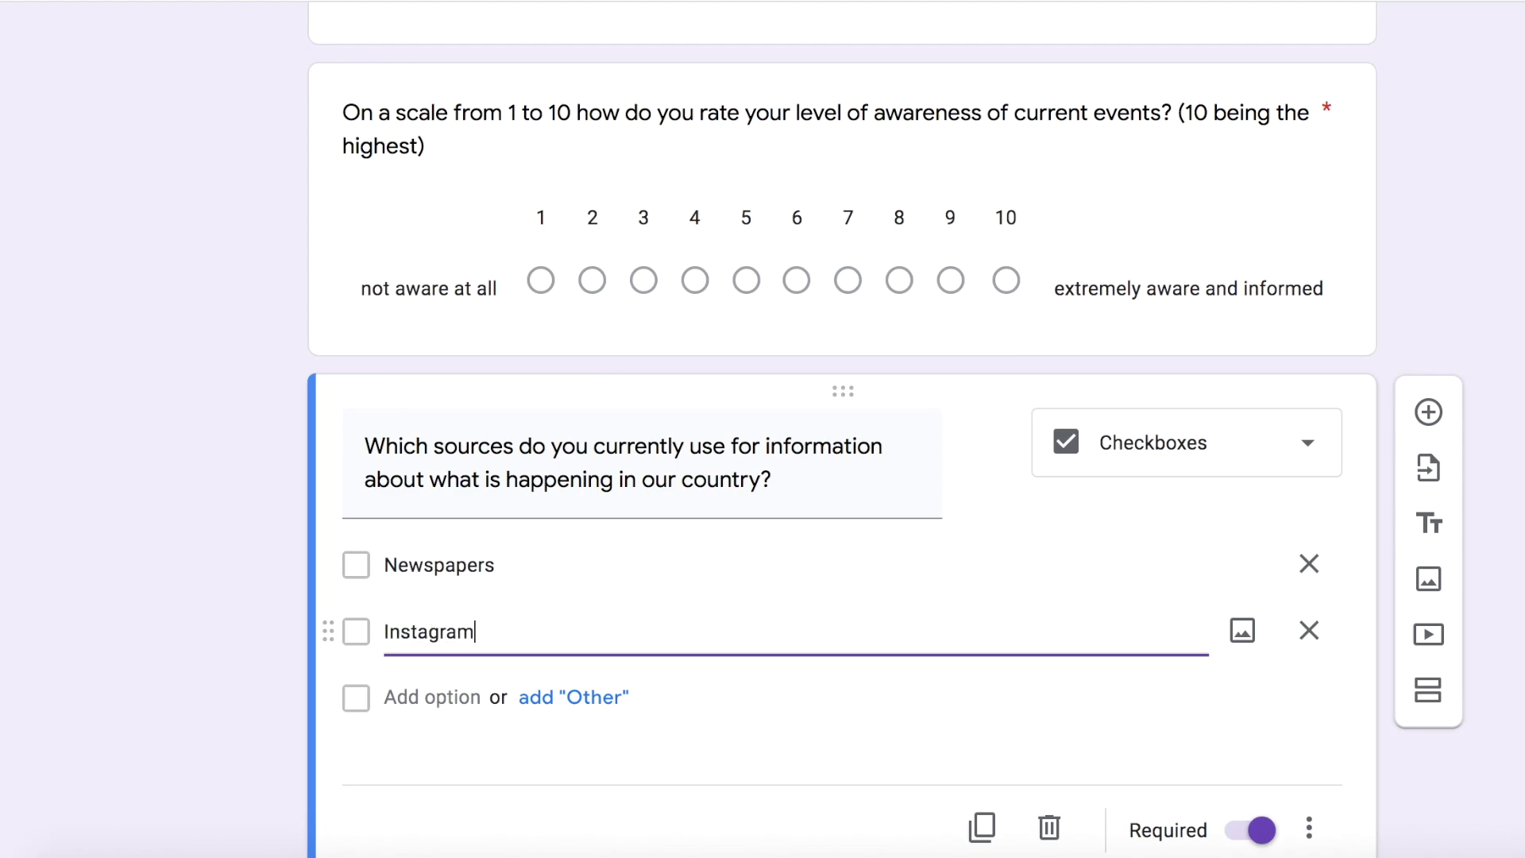
left_click(463, 698)
type("Facebook")
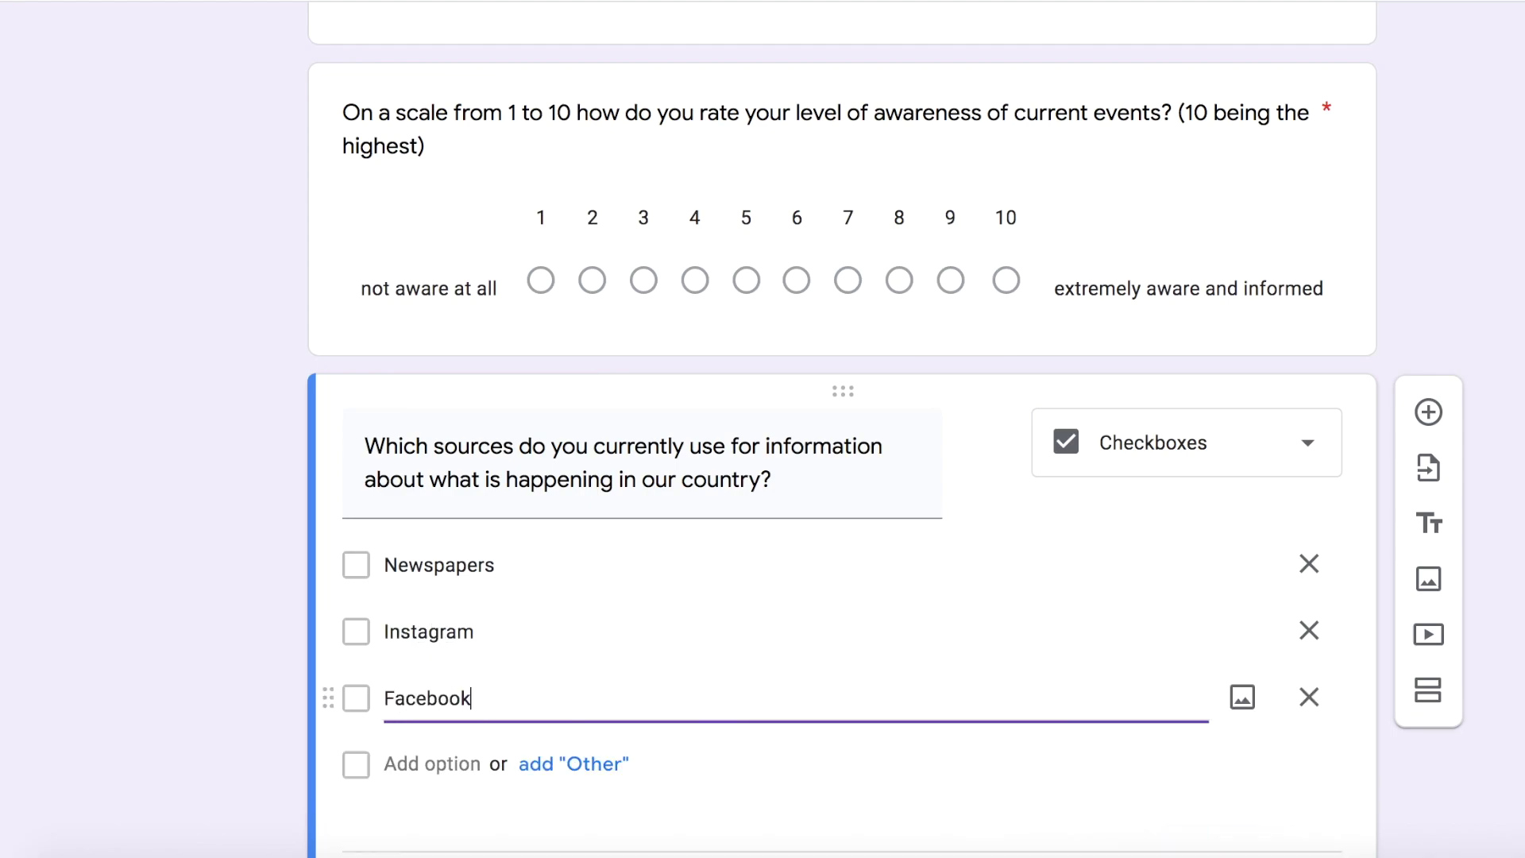
left_click(453, 763)
type("Twitter")
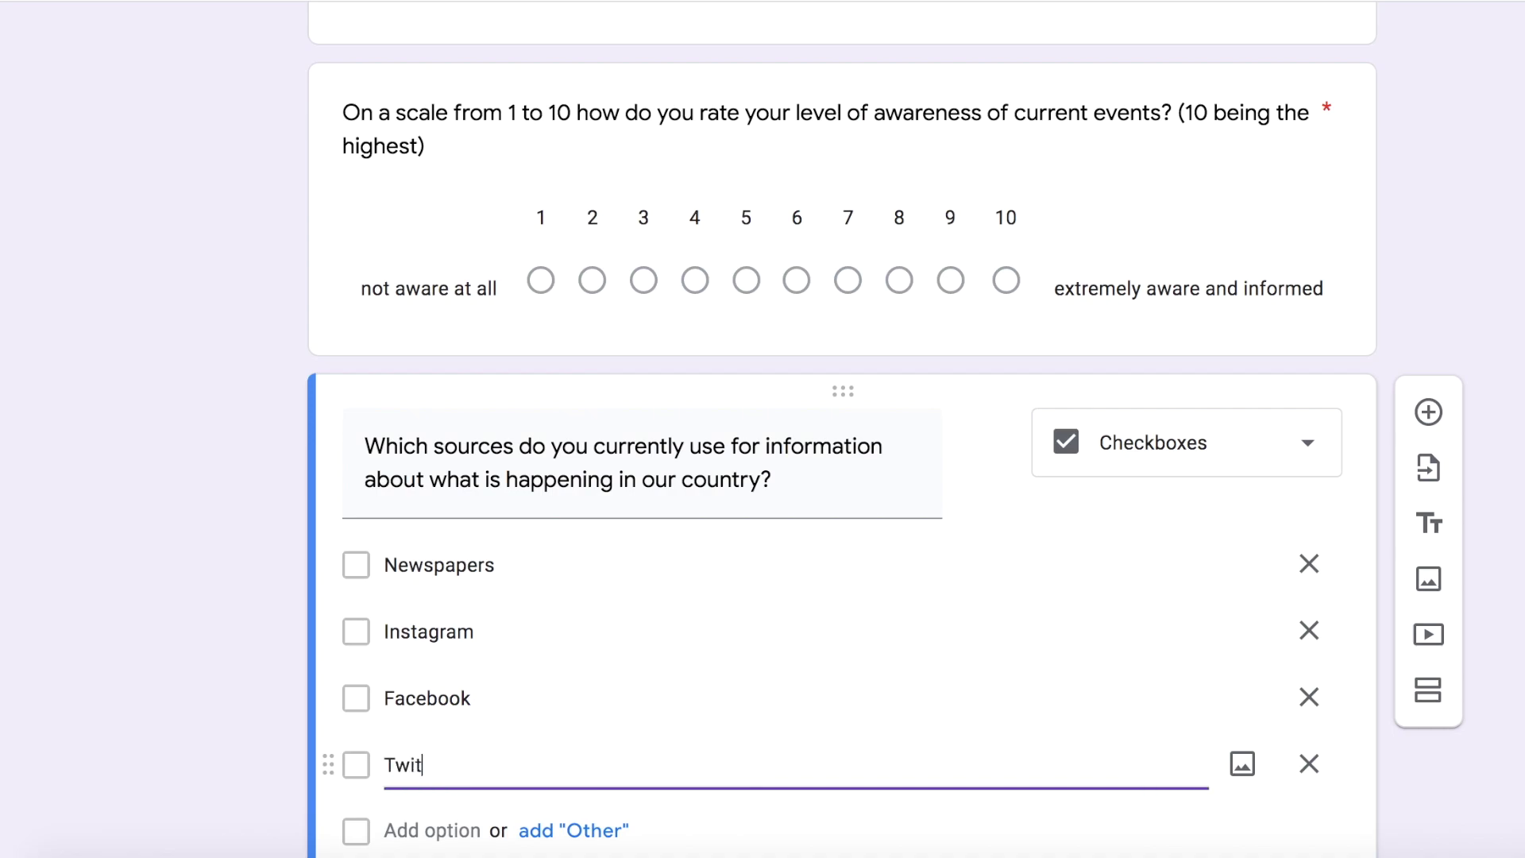
left_click(468, 825)
type("Tik Tok")
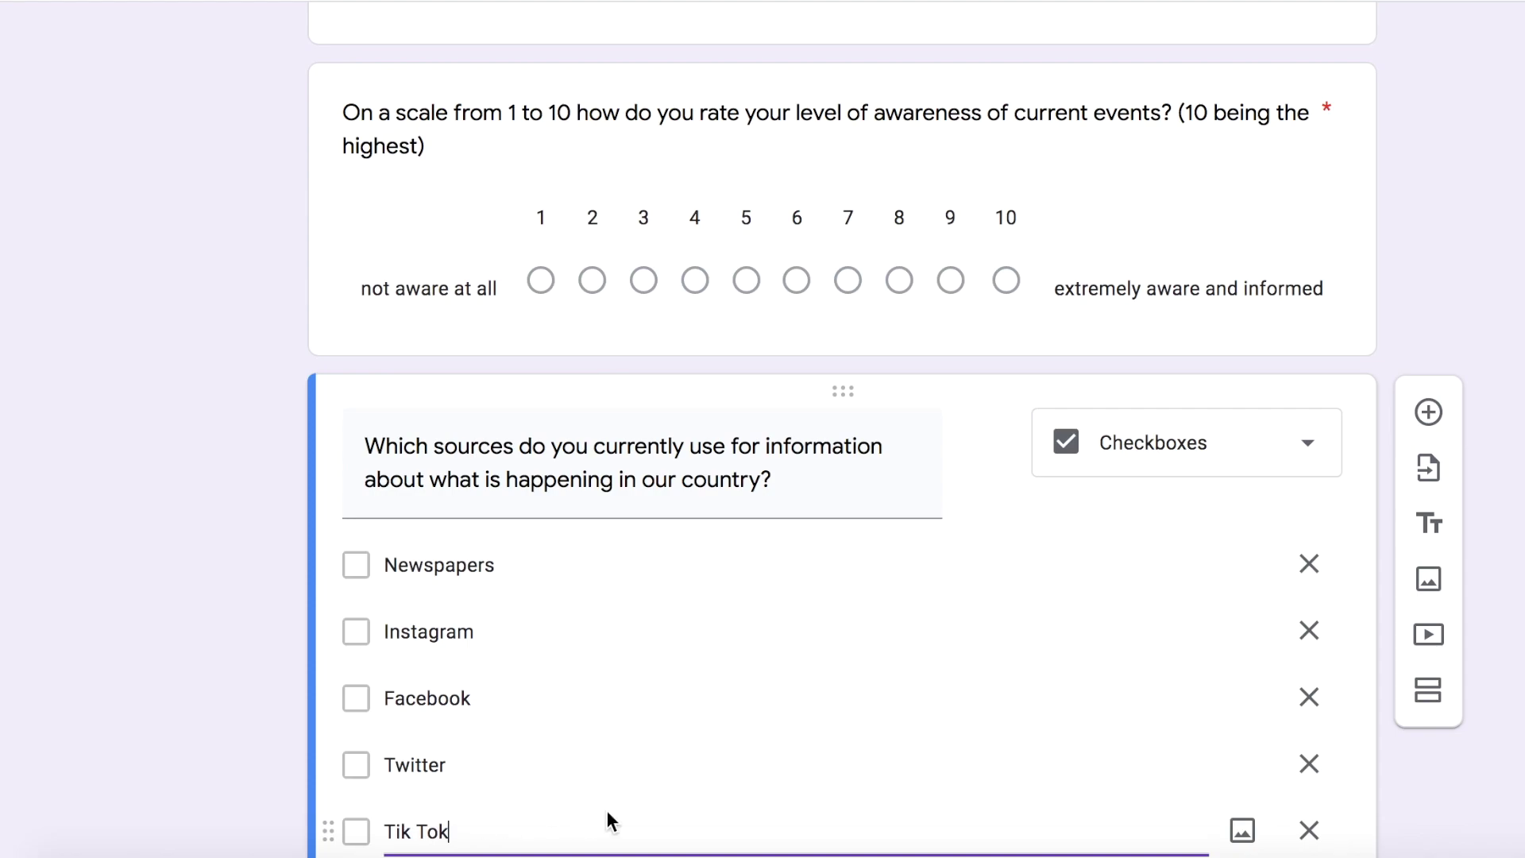
Step: Add "T.V." and "Radio" as the last two options of the information sources question
scroll(608, 811, "down", 3)
left_click(463, 708)
type("T.V.")
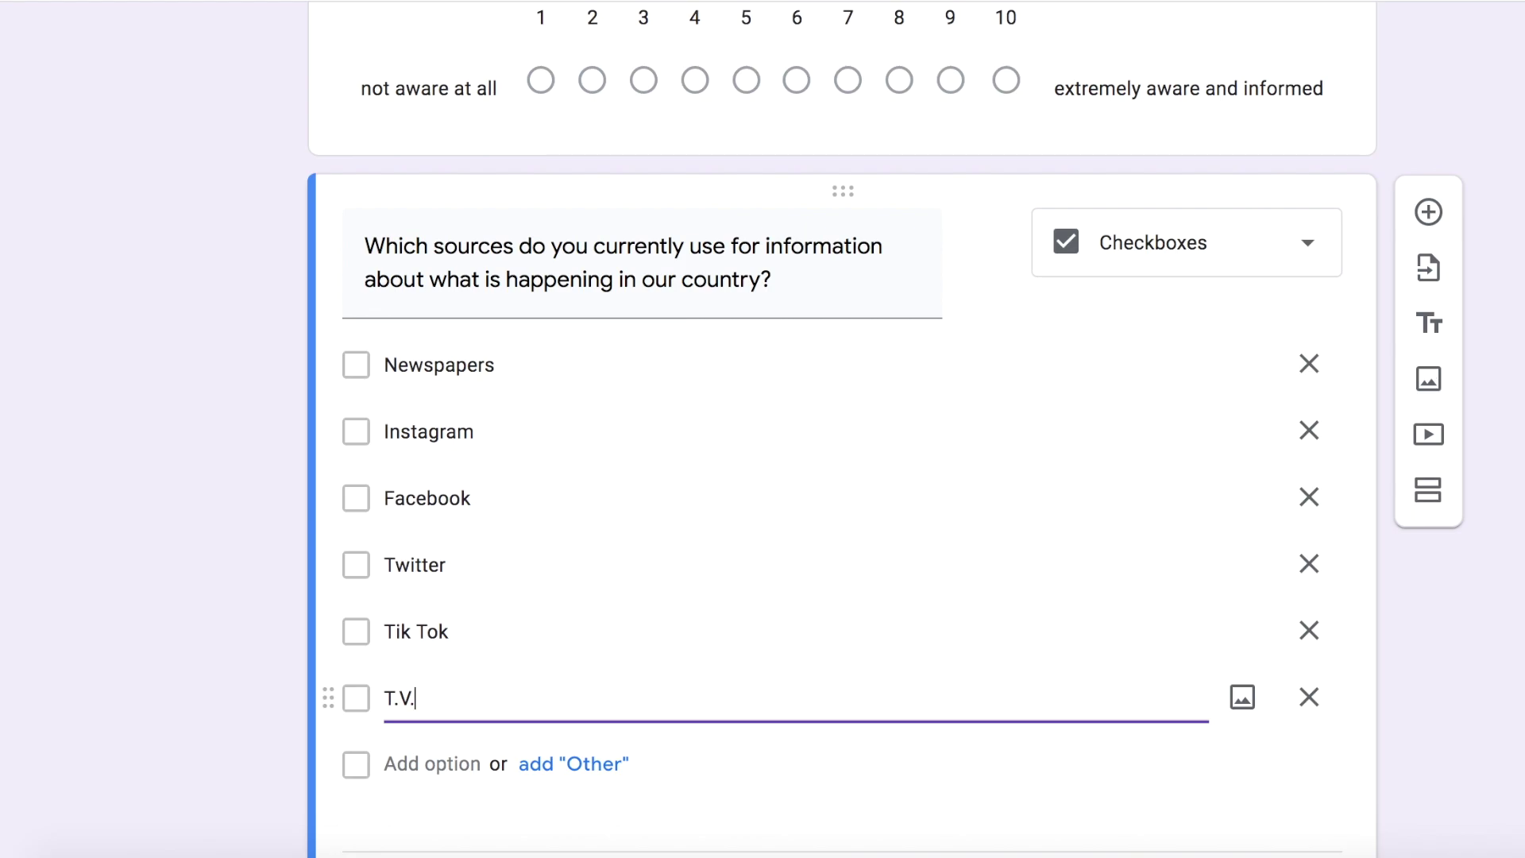
left_click(457, 764)
type("Radio")
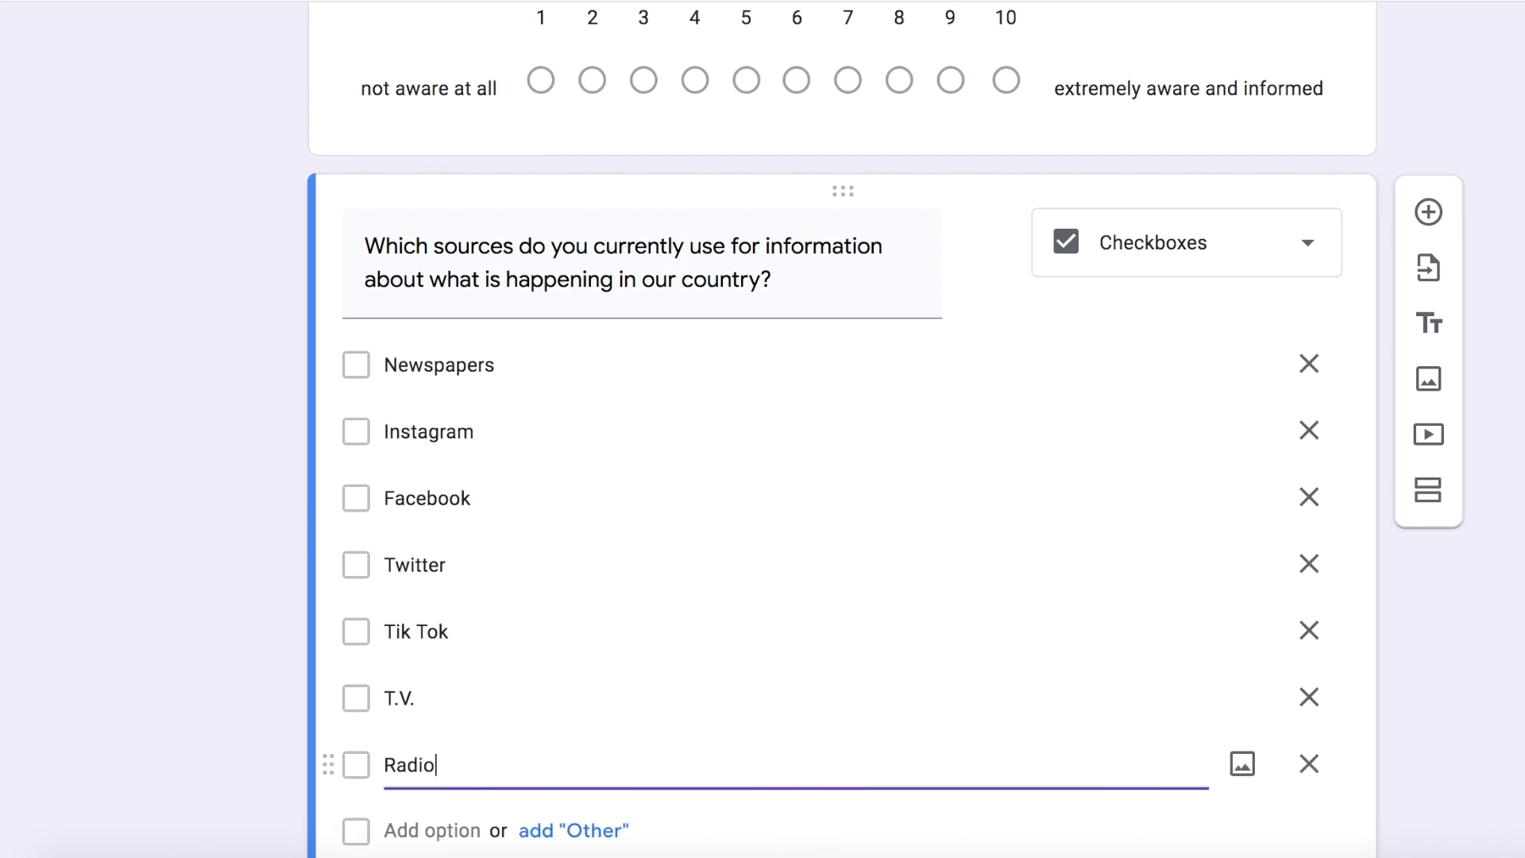
Step: Change the leftover awareness question at the end of the form from a linear scale to Multiple choice
scroll(597, 563, "down", 6)
left_click(615, 545)
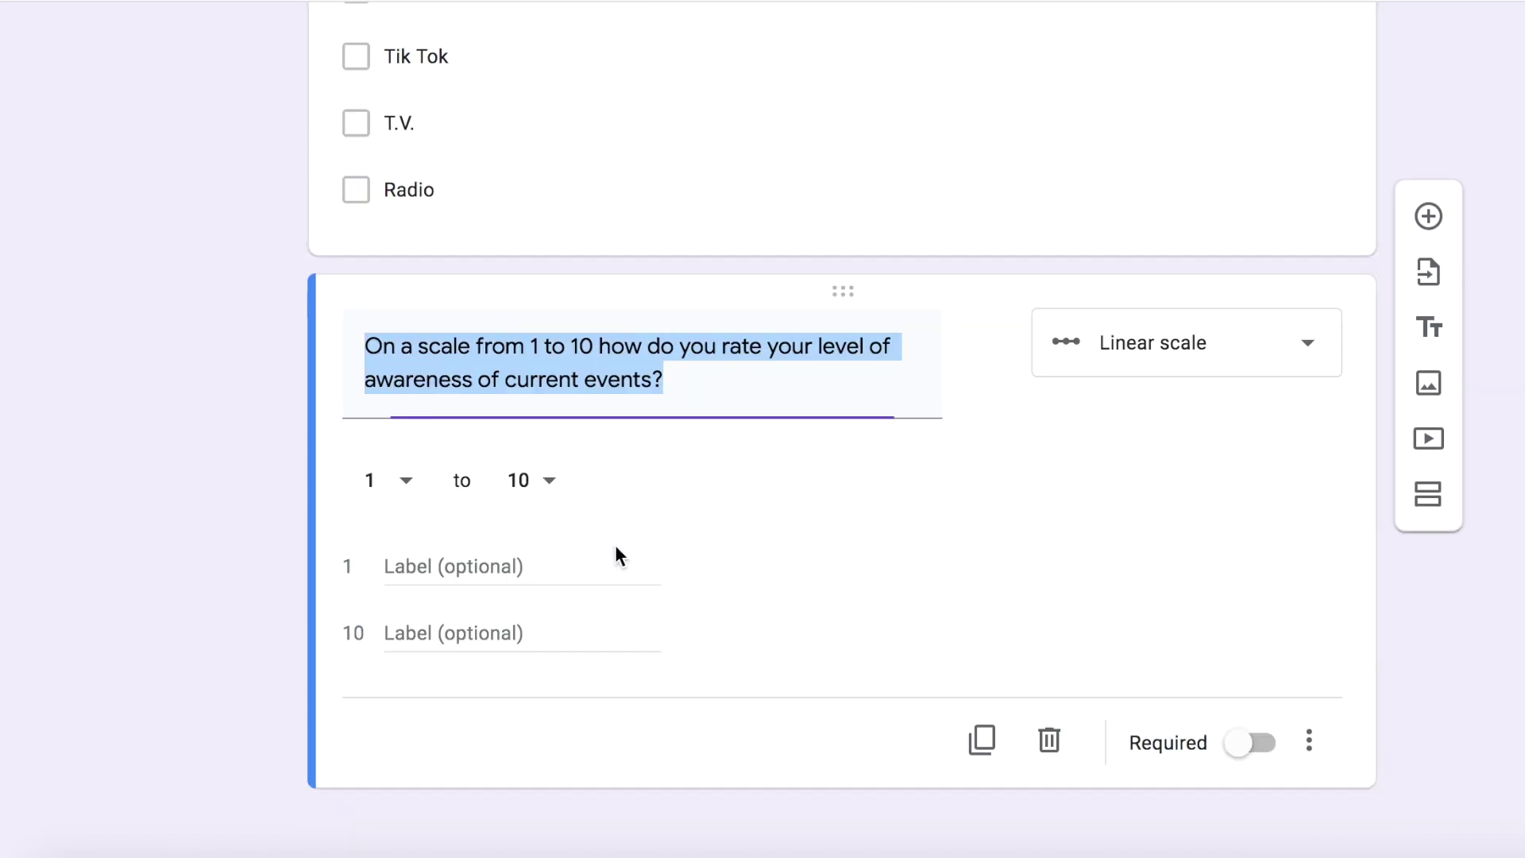
left_click(1136, 370)
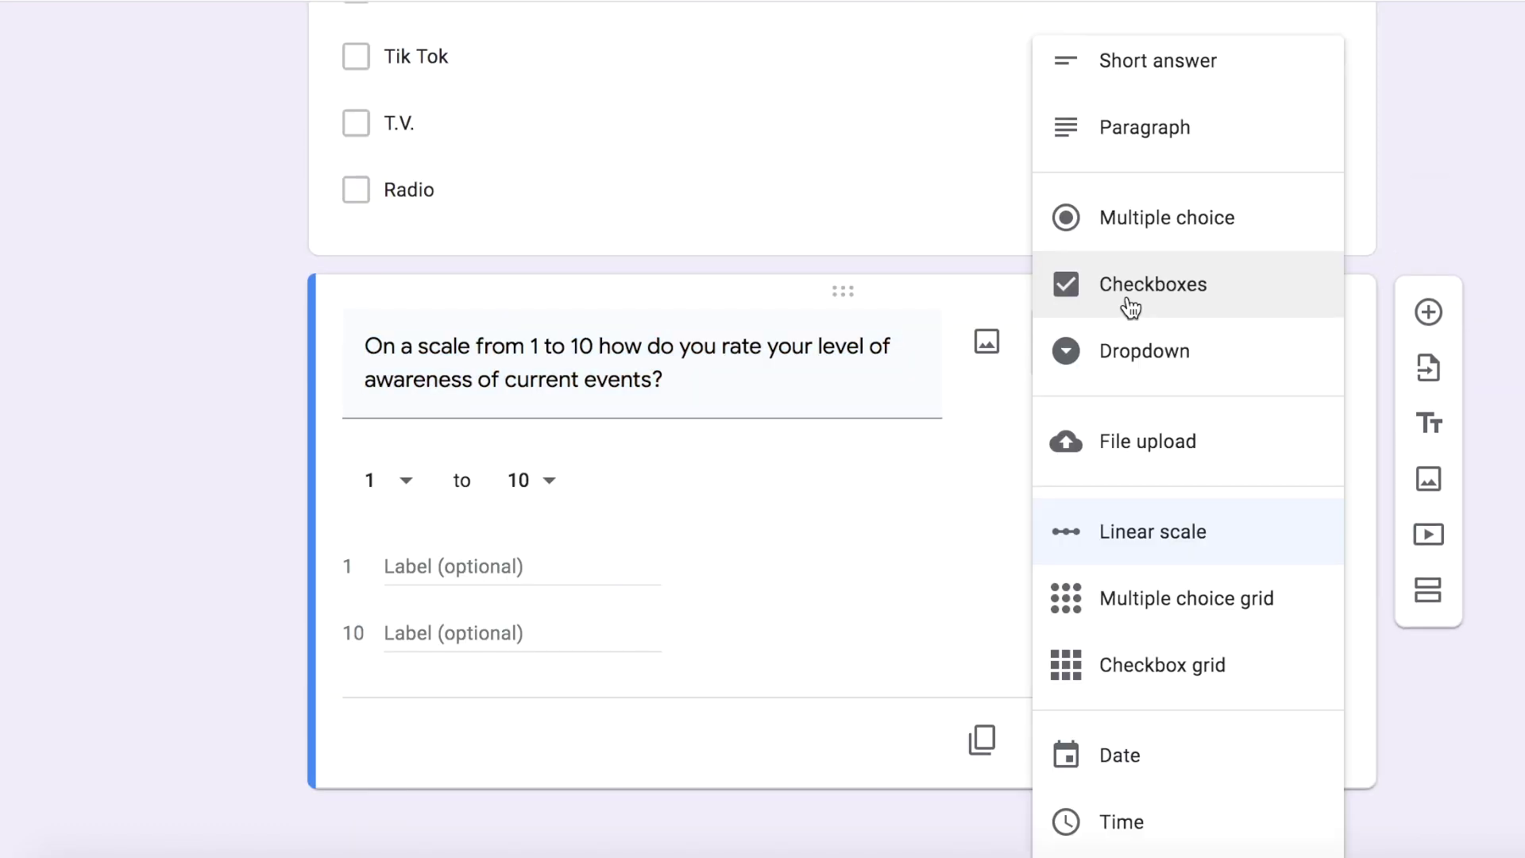
left_click(1128, 225)
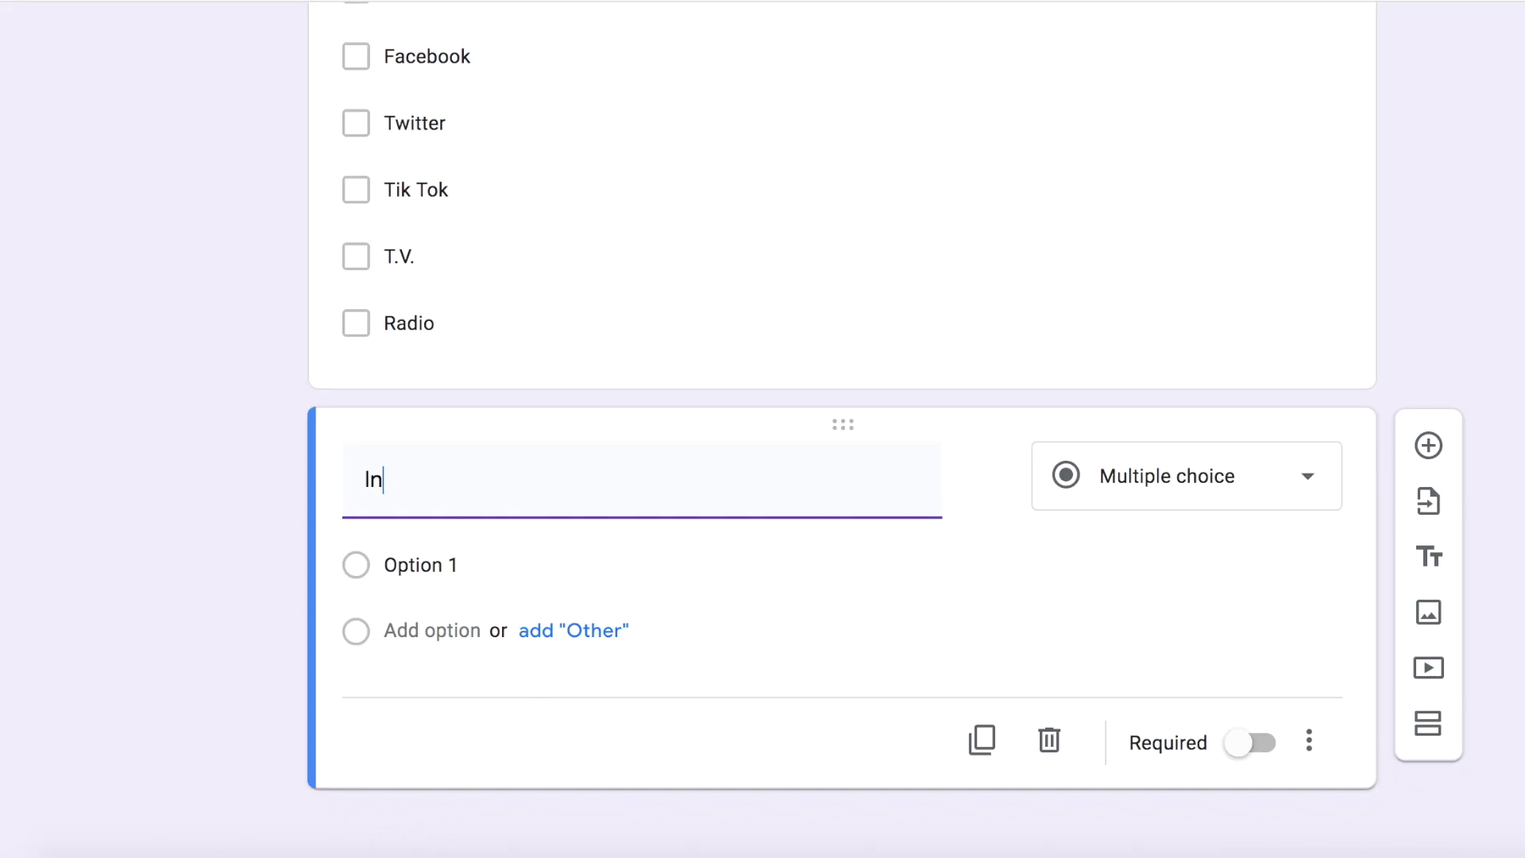
Step: Replace the last question's text with "In your opinion, paying attention to the events that are happening in our country is"
type("your opinion, pay")
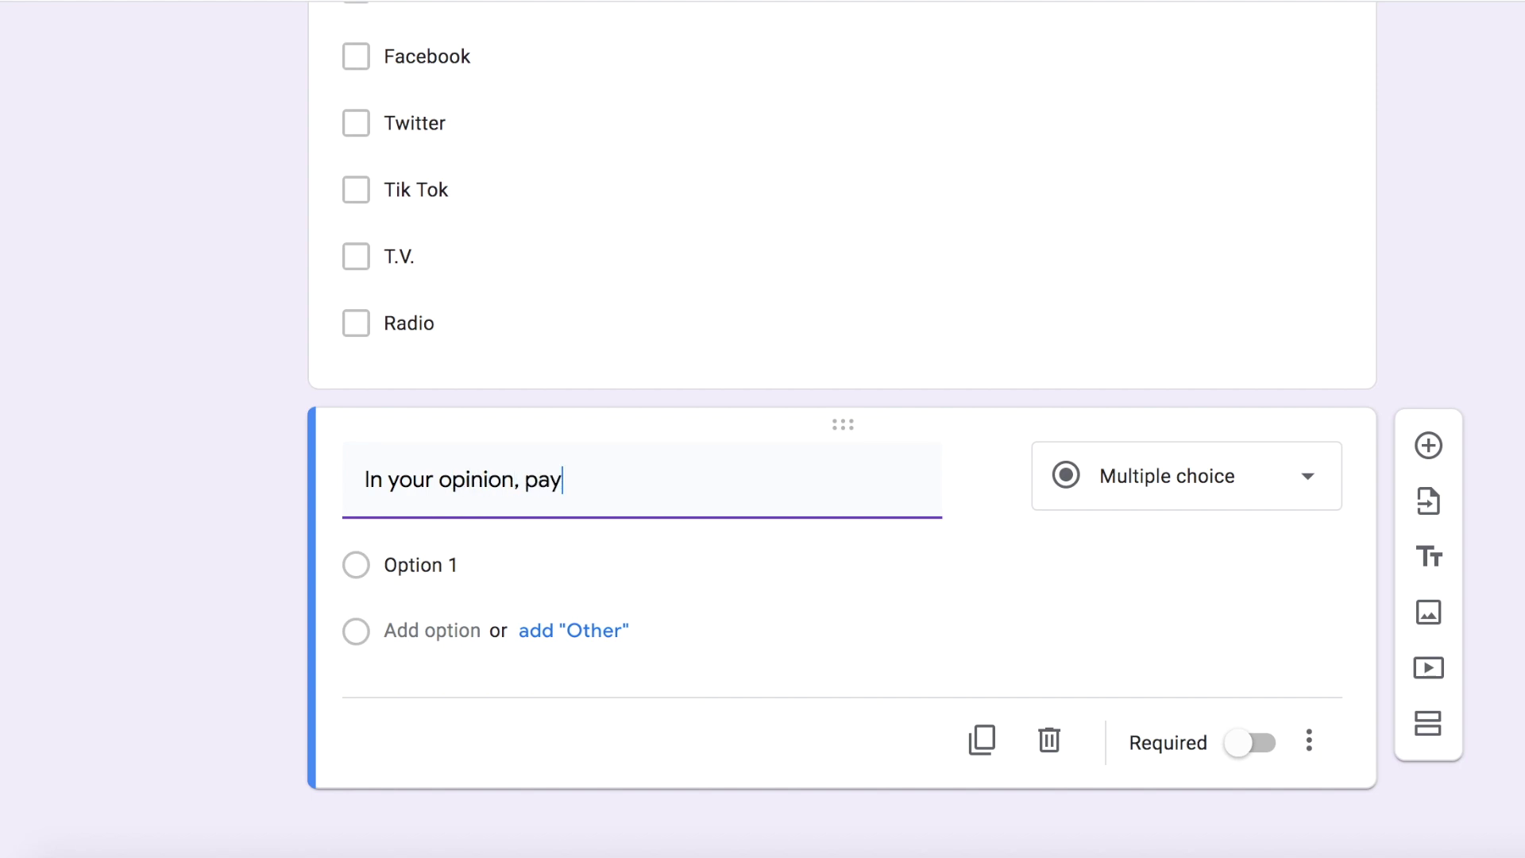
type("ing attention to")
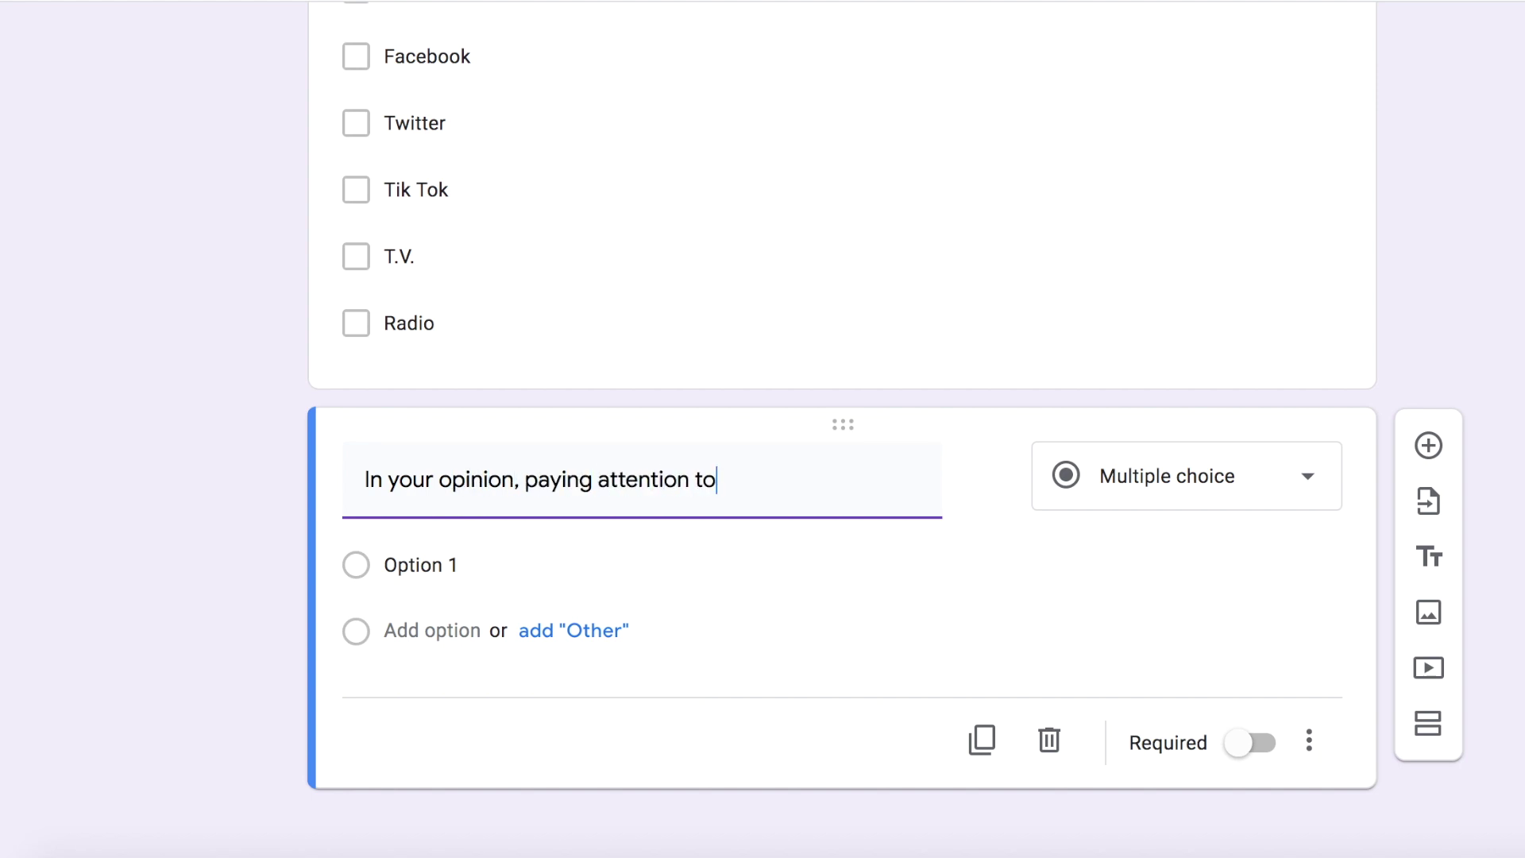
type(" the events that are happe")
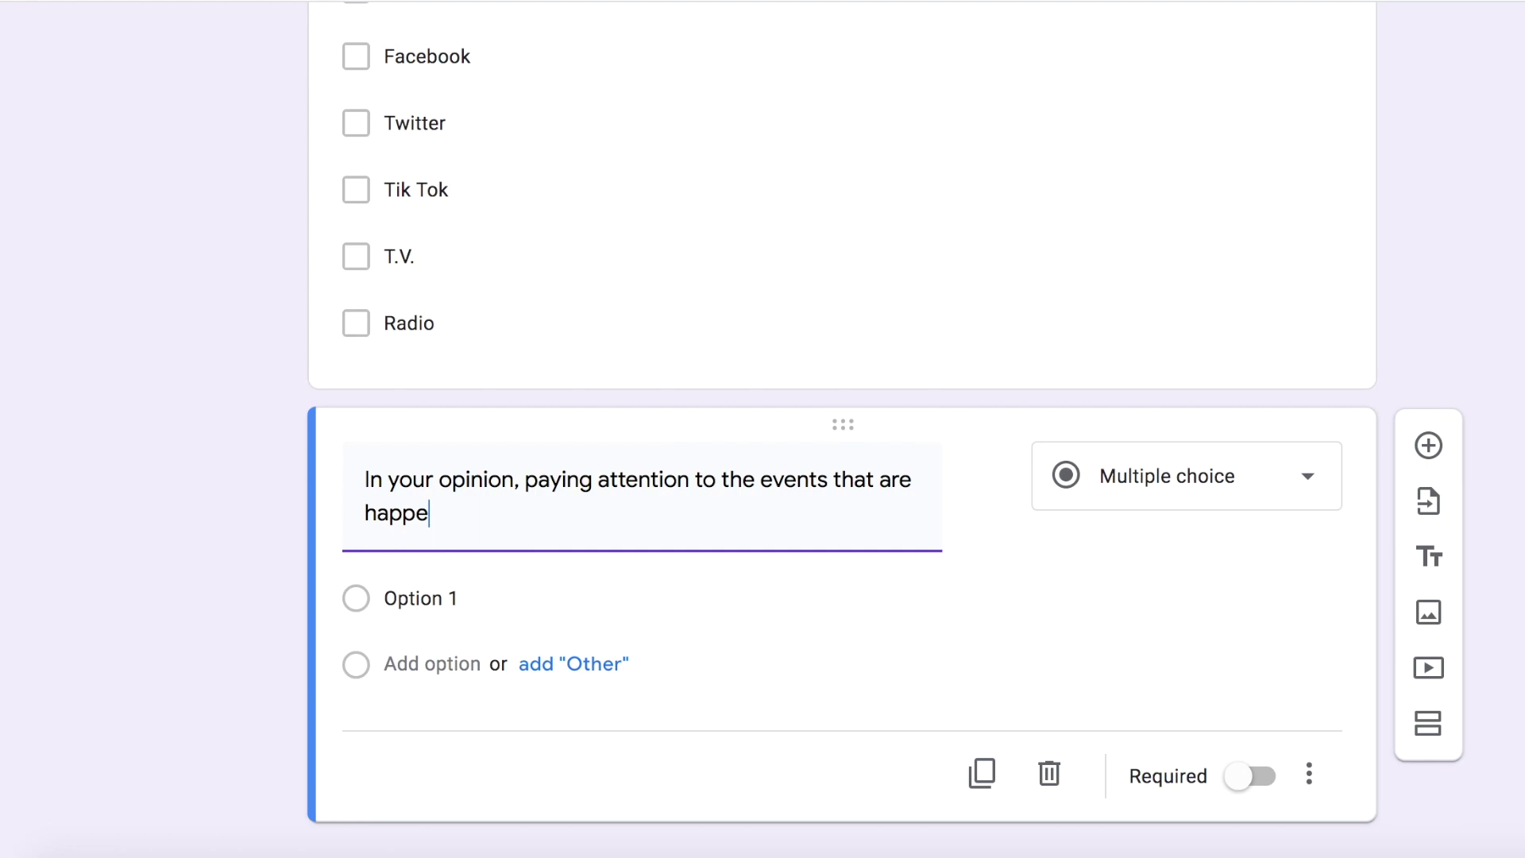
type("ning in our c")
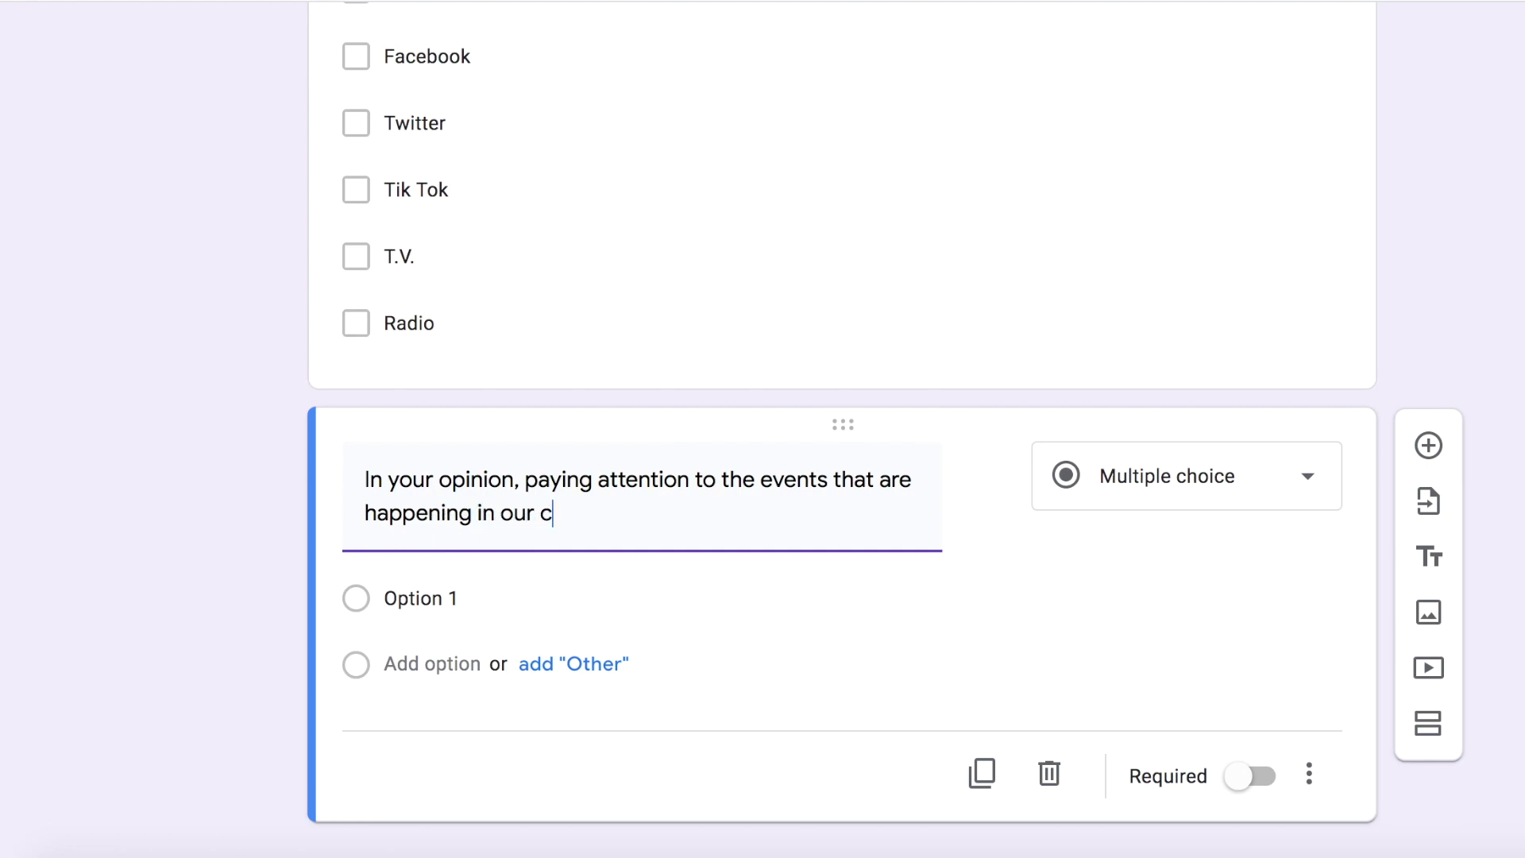
type("outry is")
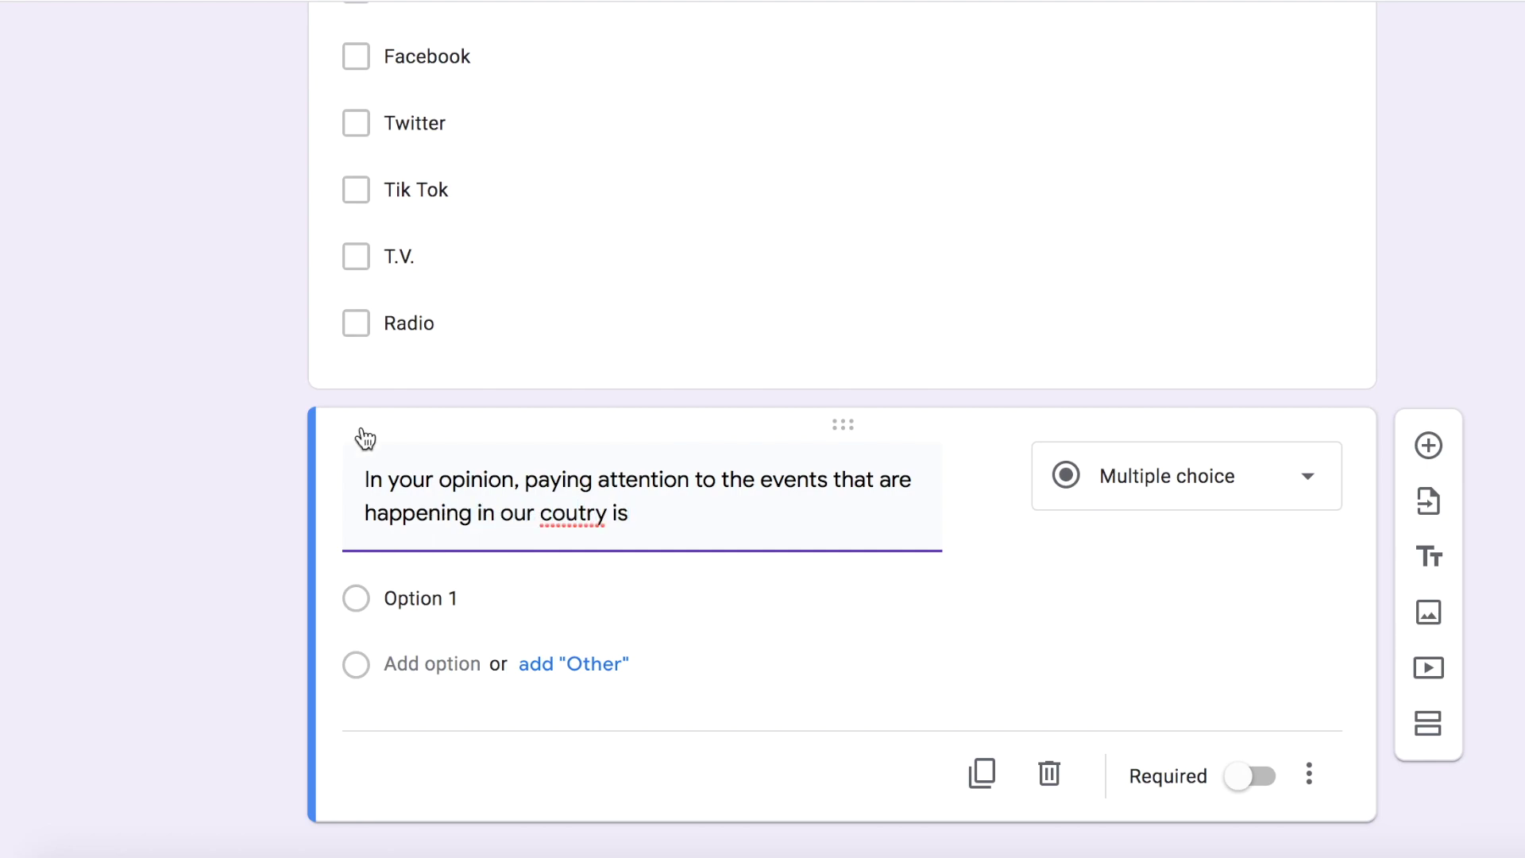
left_click(579, 513)
type("n")
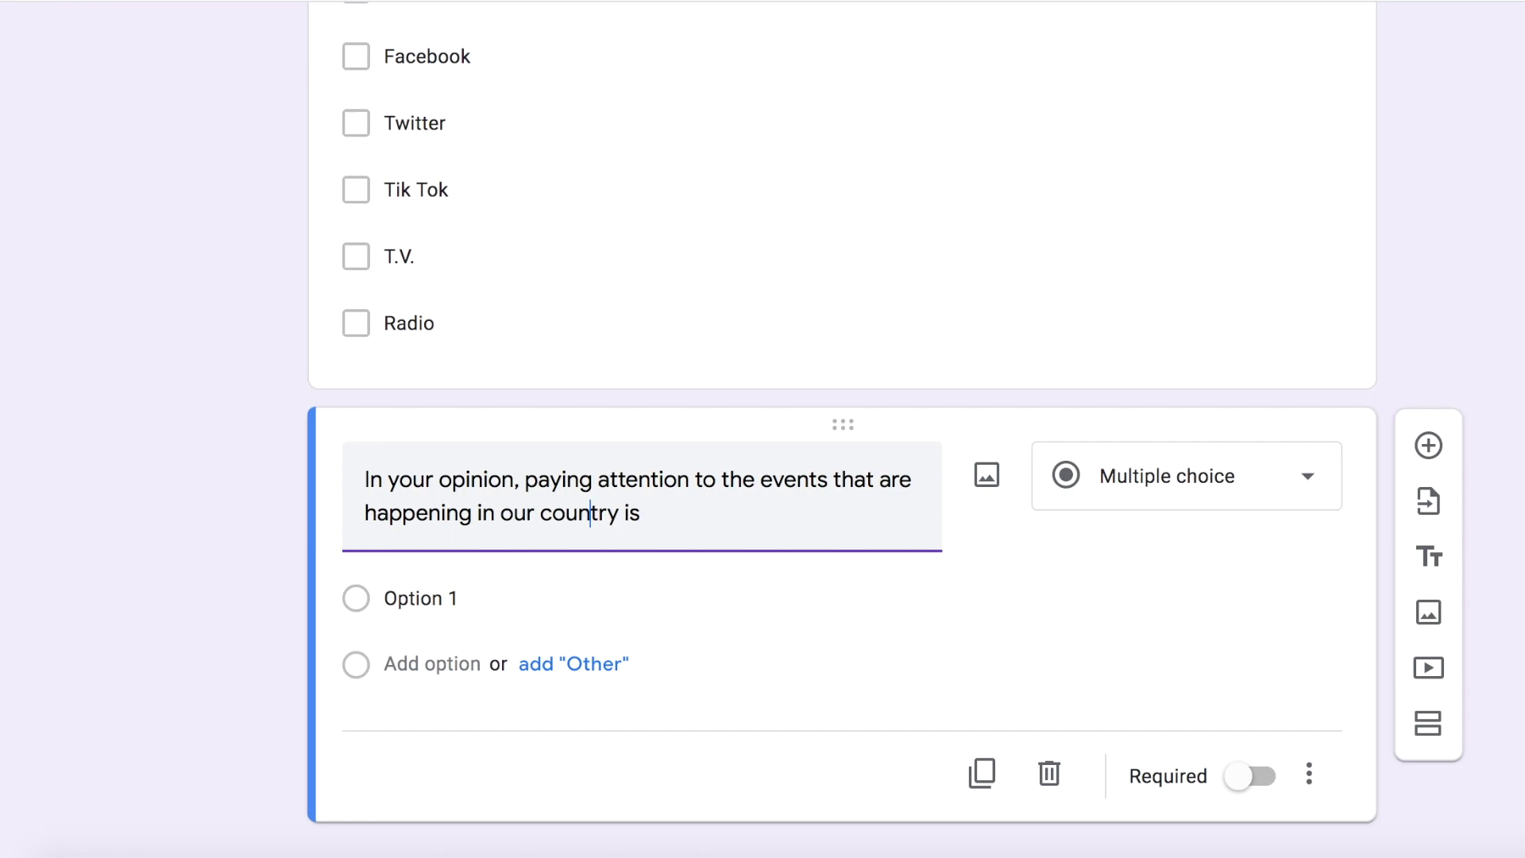
Step: Set the opinion question's first option to "Not that important , doesn't really affect me"
left_click(493, 598)
key("BackSpace")
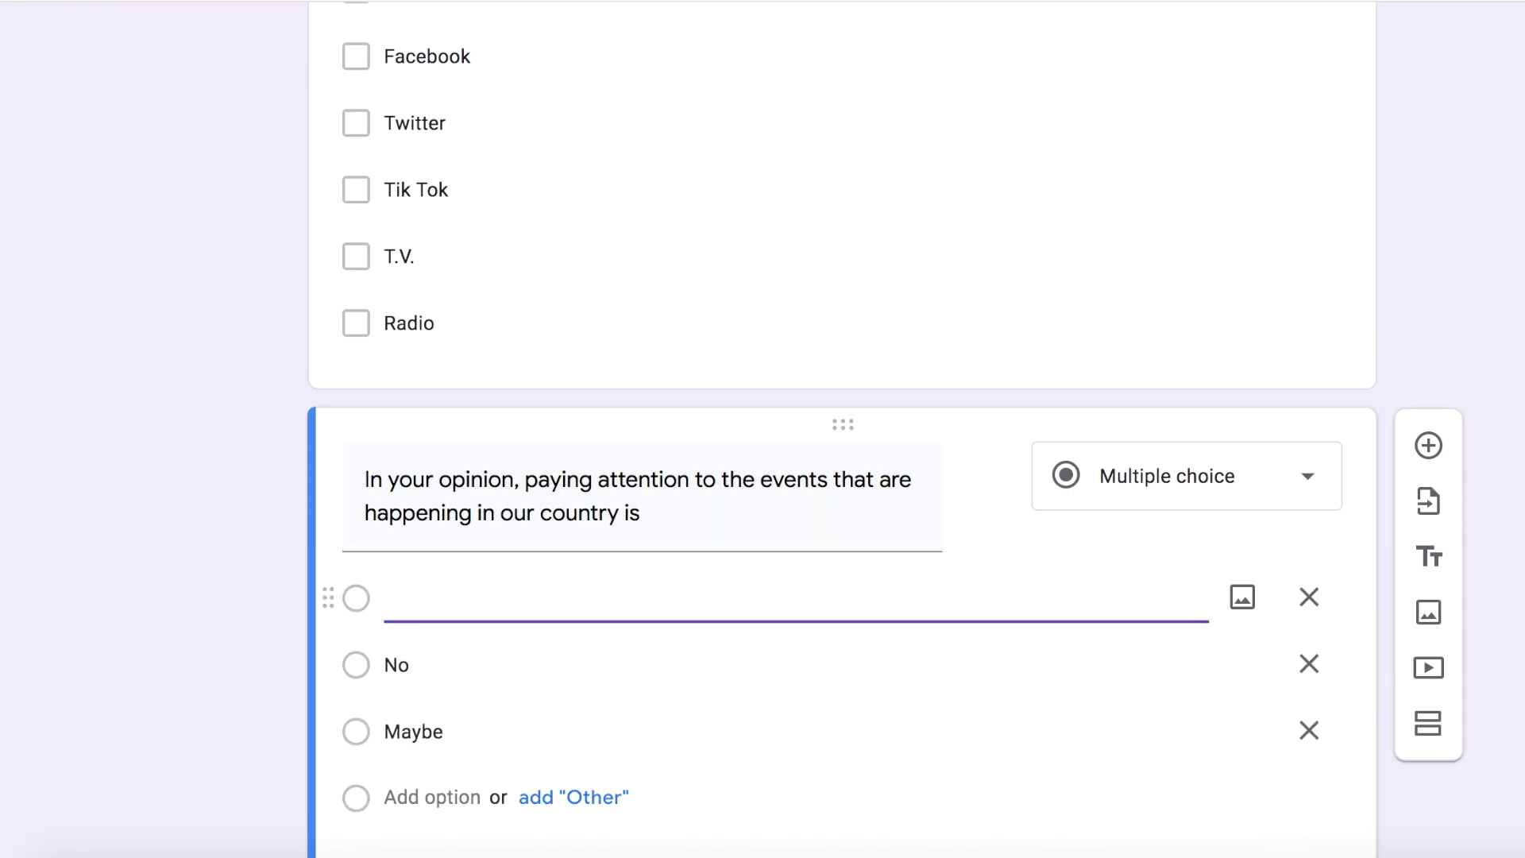
type("Not that important")
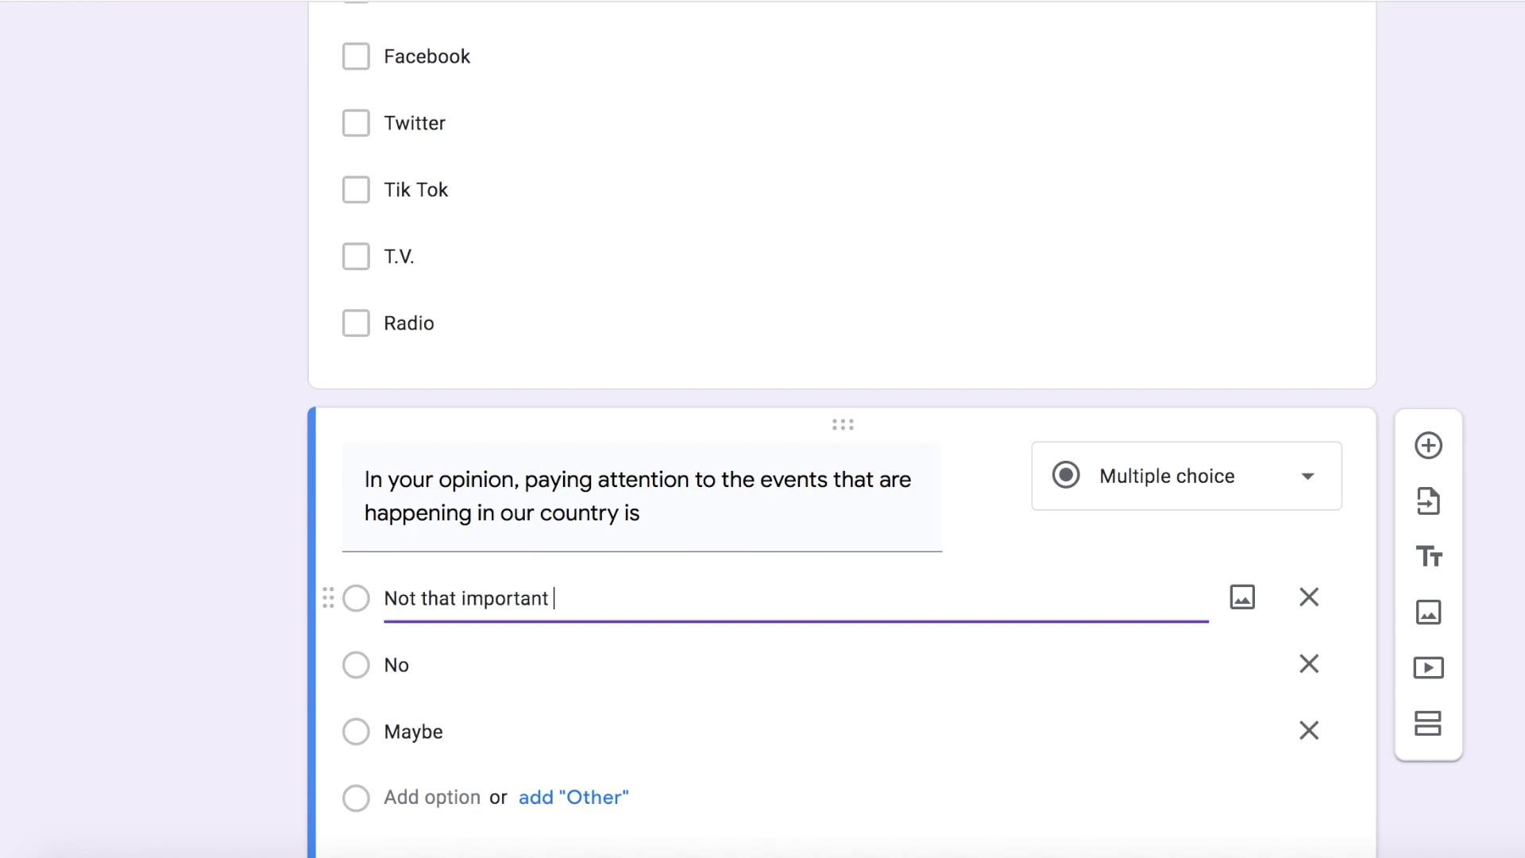
type(" , doesn't really aff")
type("ect me")
Step: Set the opinion question's second option to "Sometimes important"
left_click(606, 671)
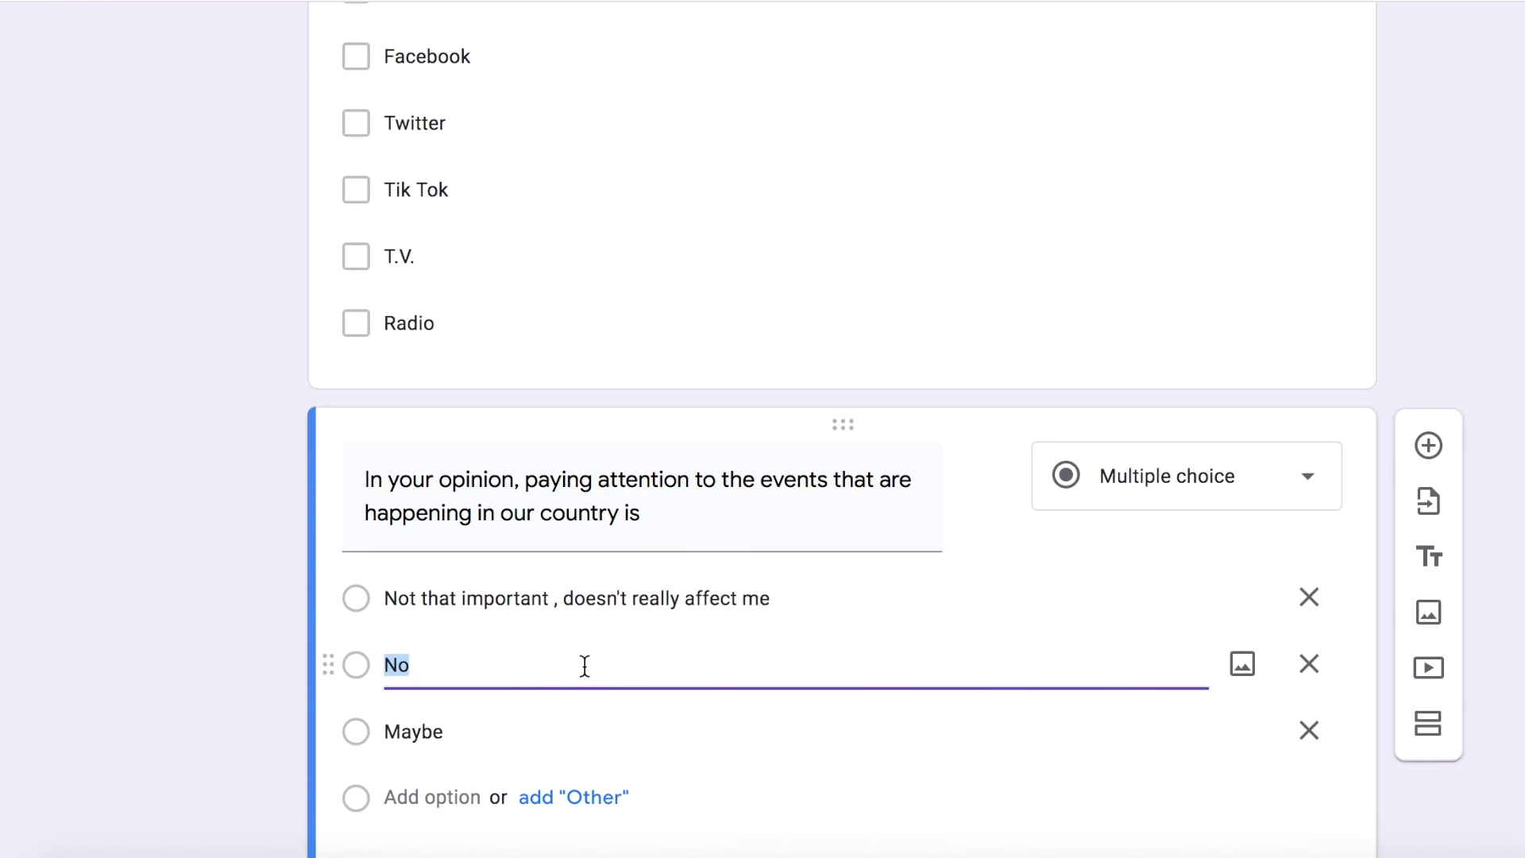
key("BackSpace")
type("Sometimes im")
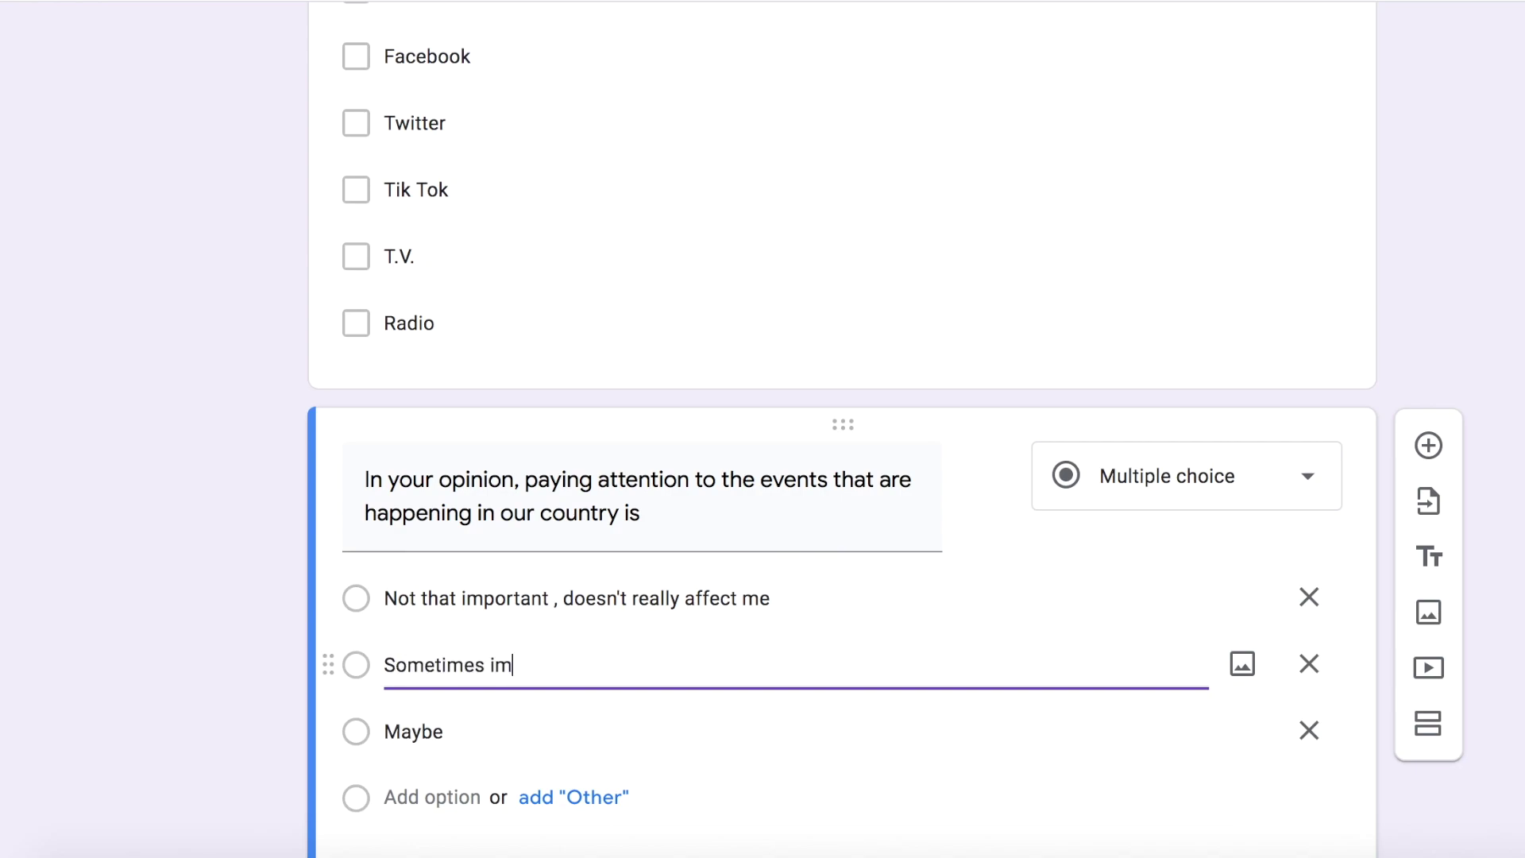
type("portant but")
key("BackSpace")
key("BackSpace")
key("BackSpace")
Step: Set the opinion question's third option to "Very important, especially now during an election year this can or will affect me"
left_click(505, 735)
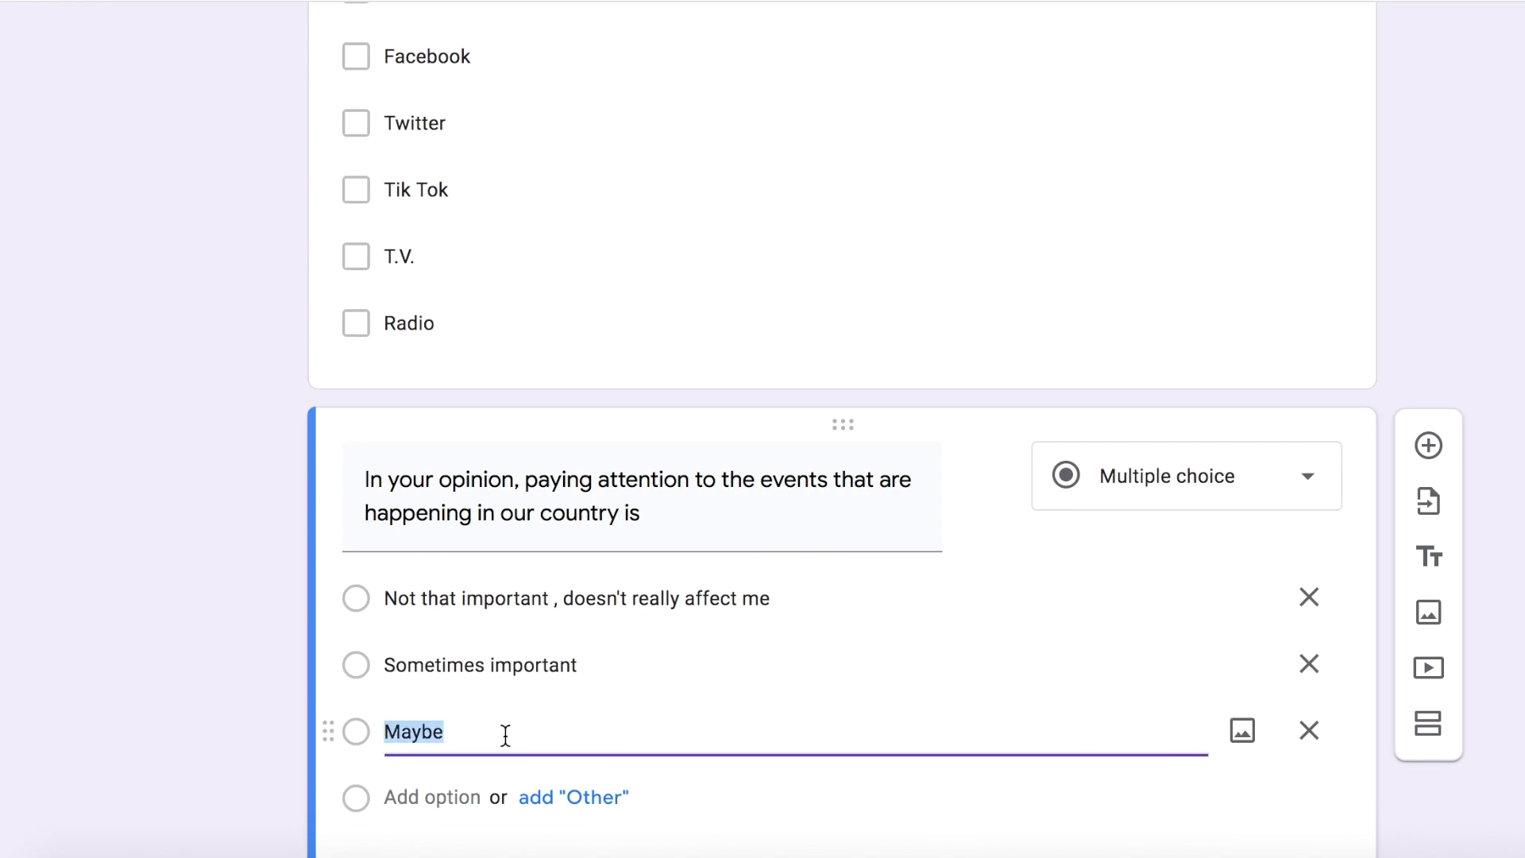
key("BackSpace")
type("Very important")
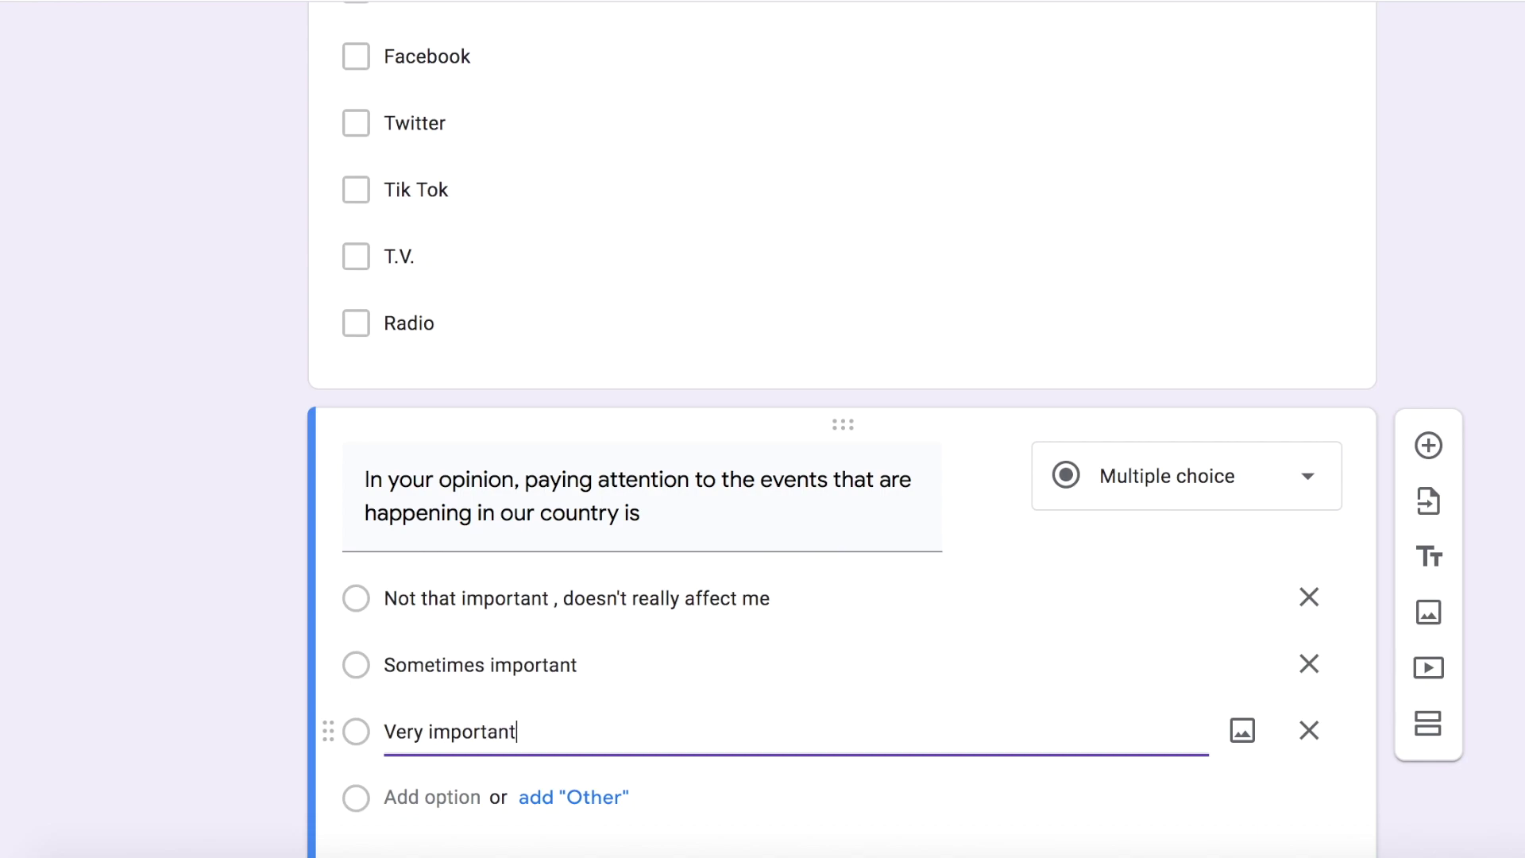
type(", especially now duri")
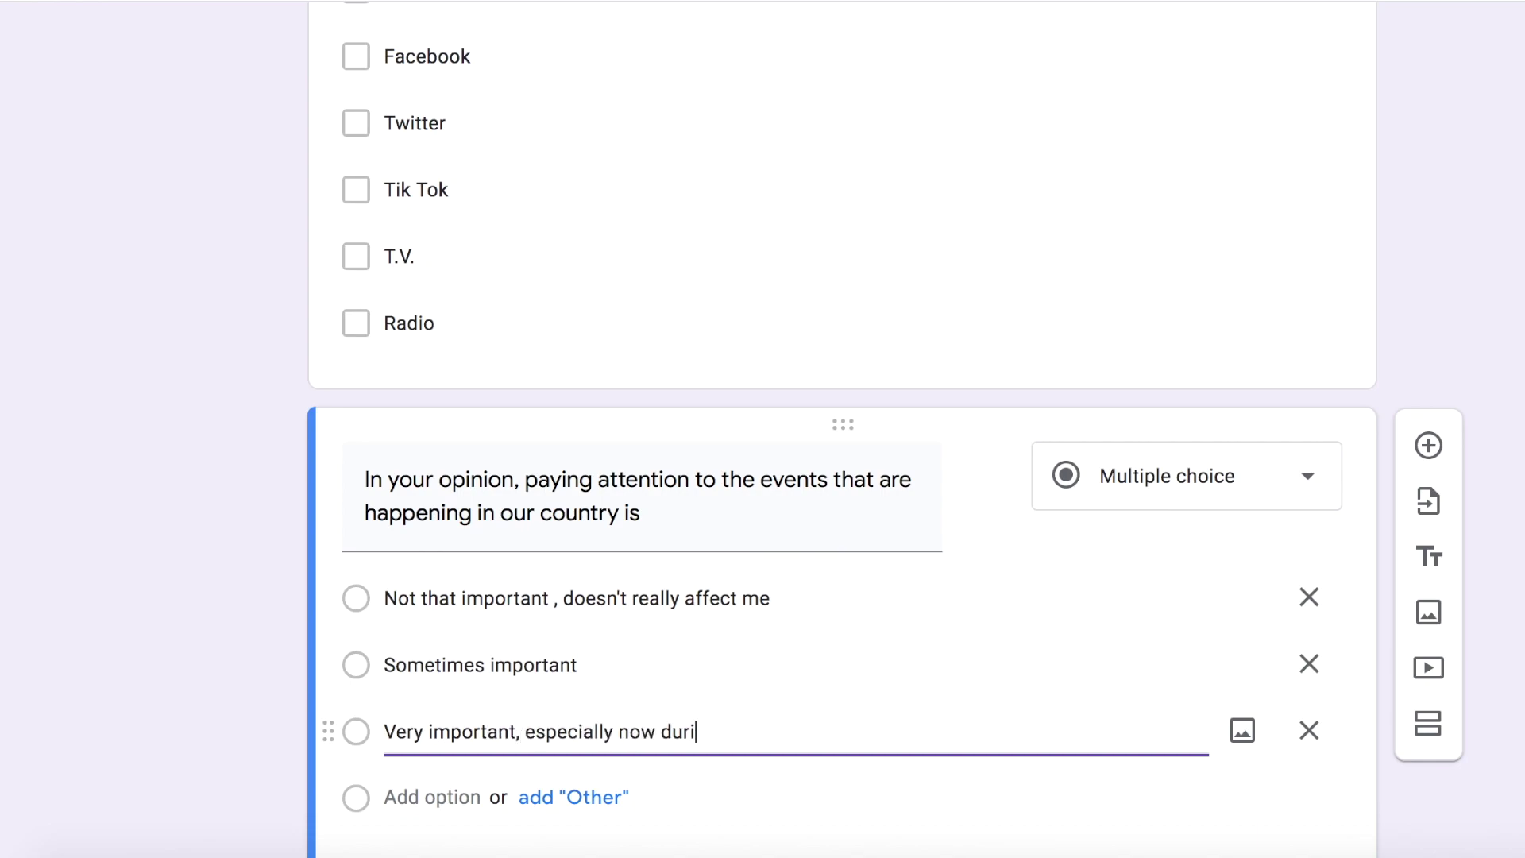
type("ng an election ye")
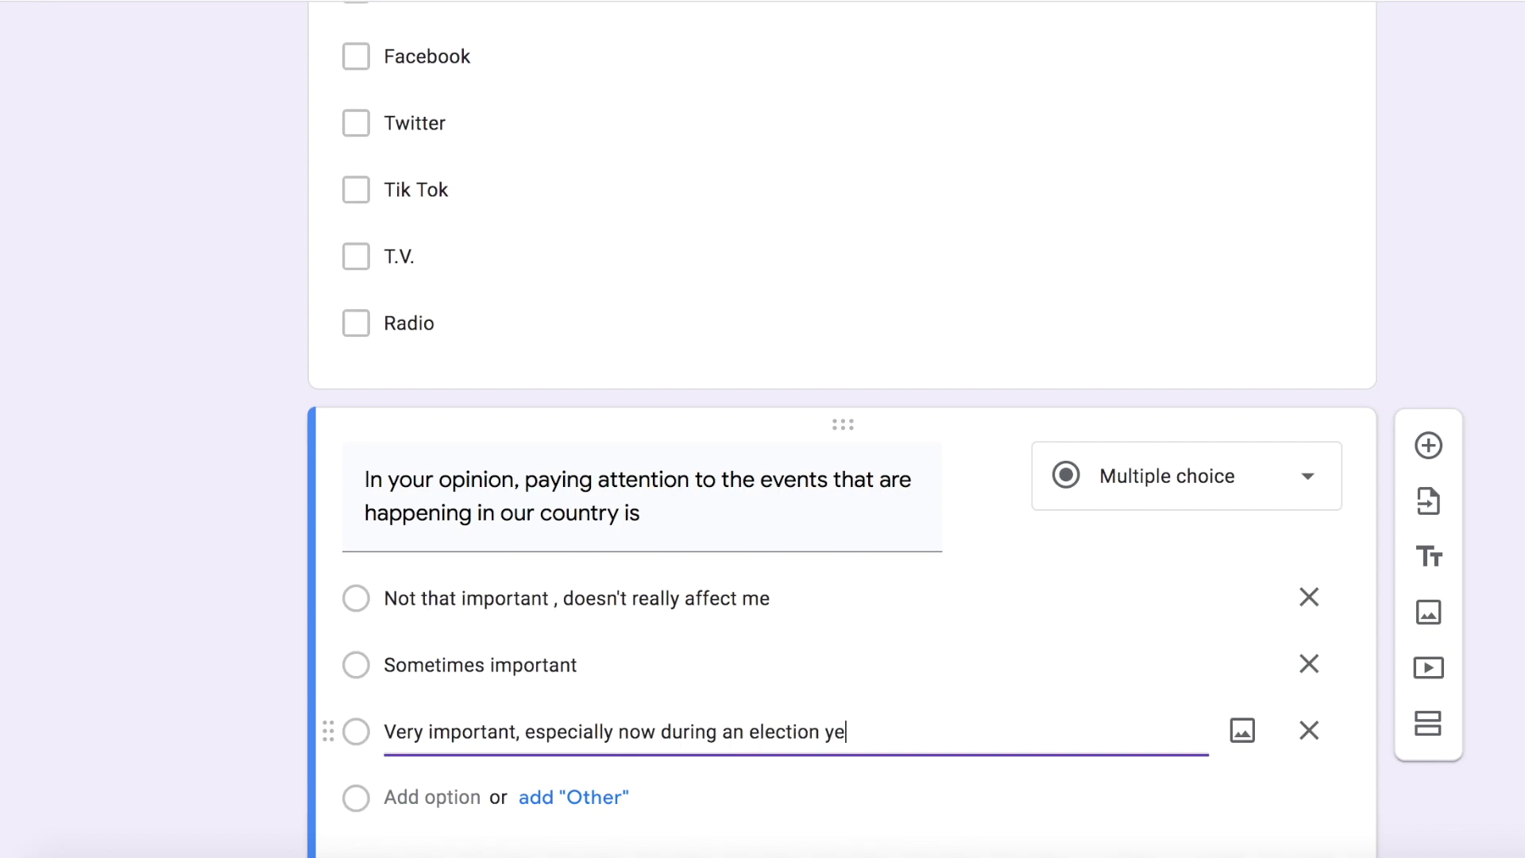
type("ar")
Step: Change the duplicated opinion question's text to "Which of the following events do you see media coverage of over the summer?"
type("W")
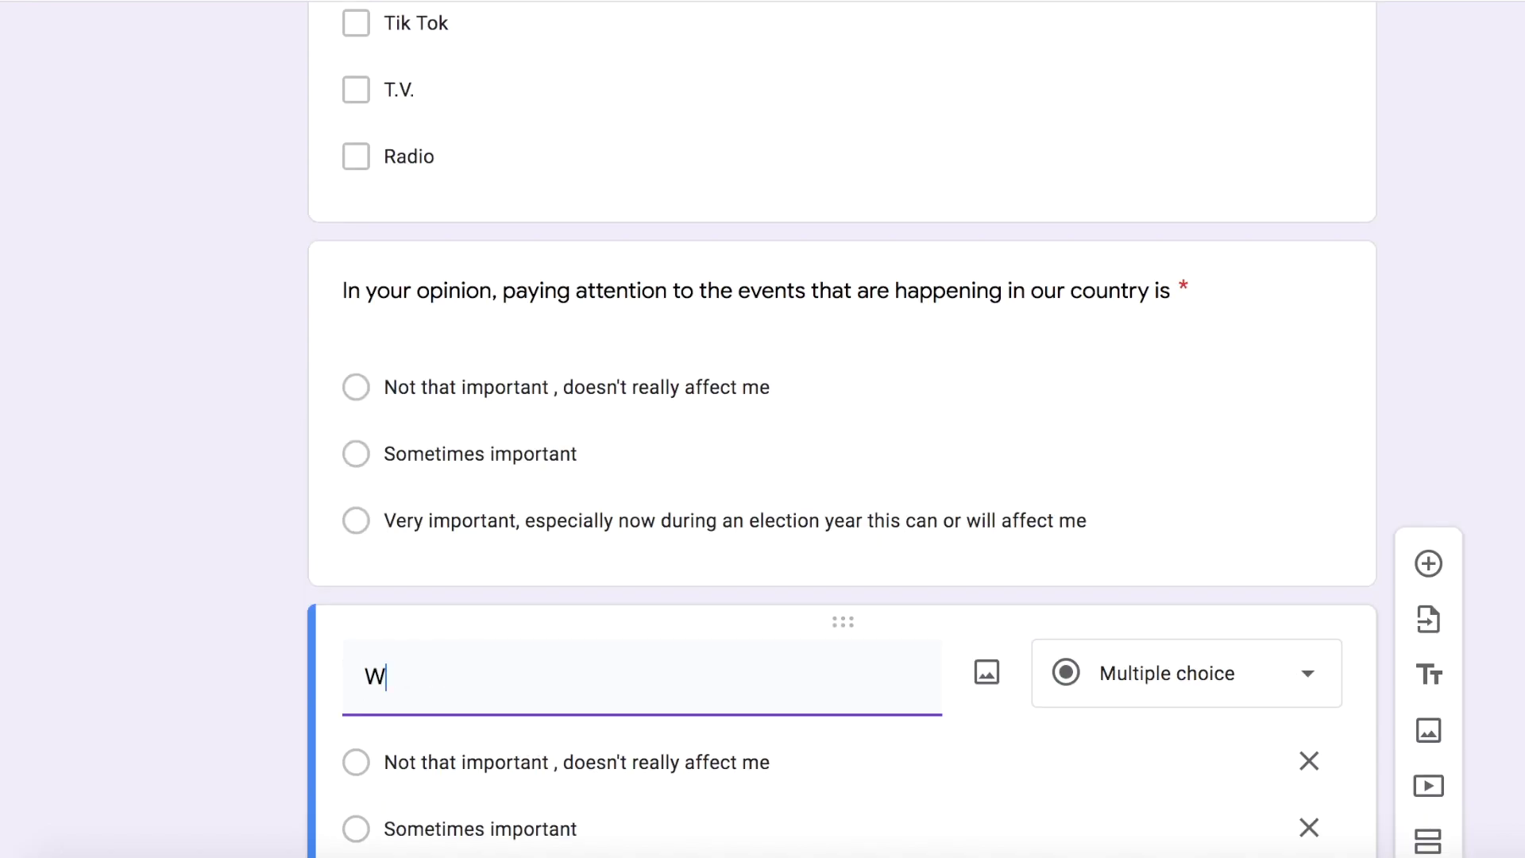
type("hich f of the following events do you see media c")
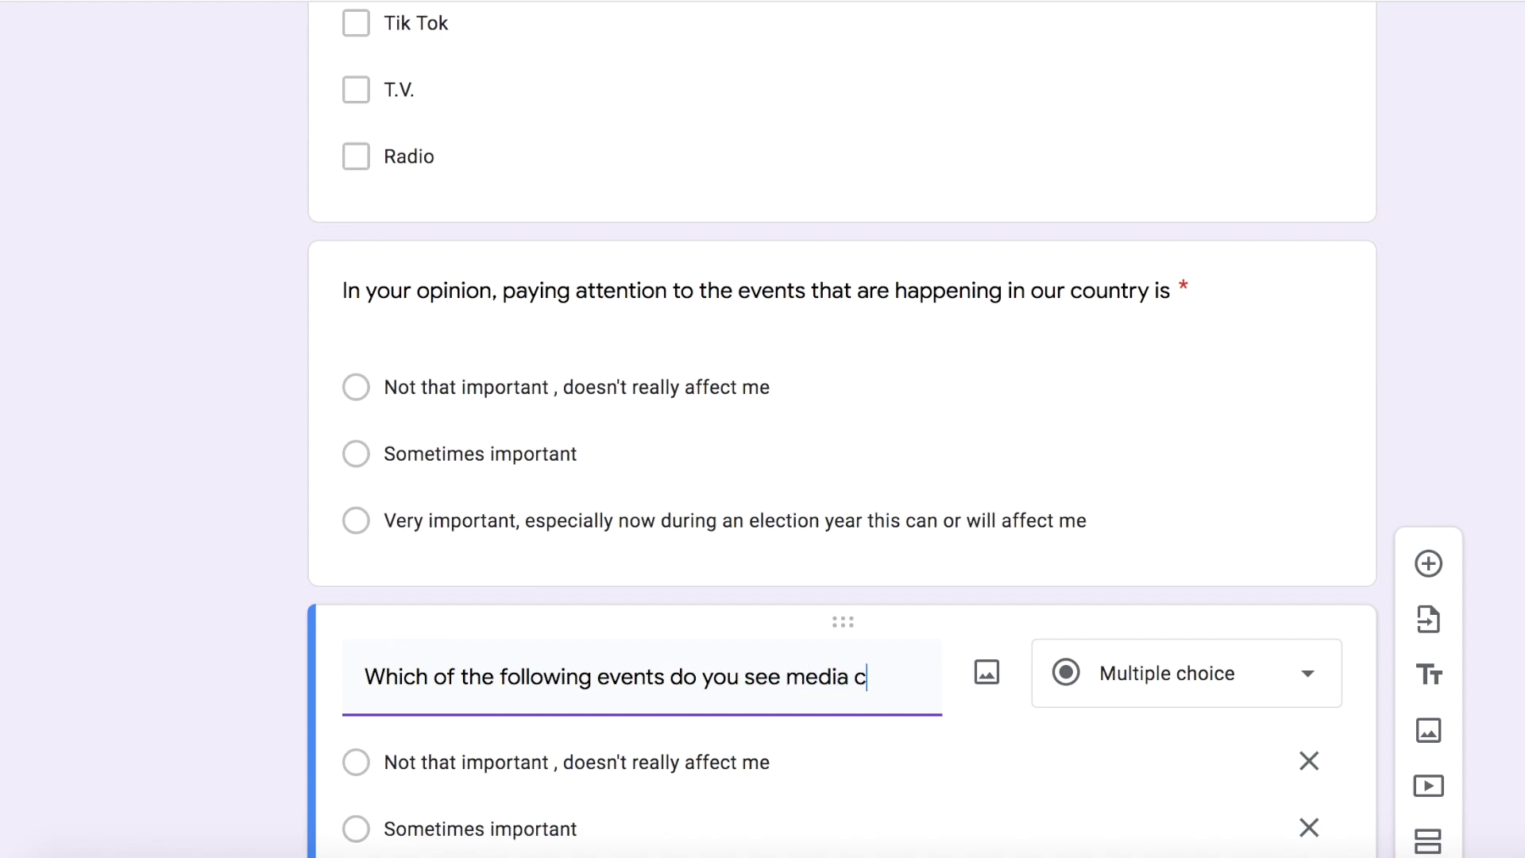
type("overage of ")
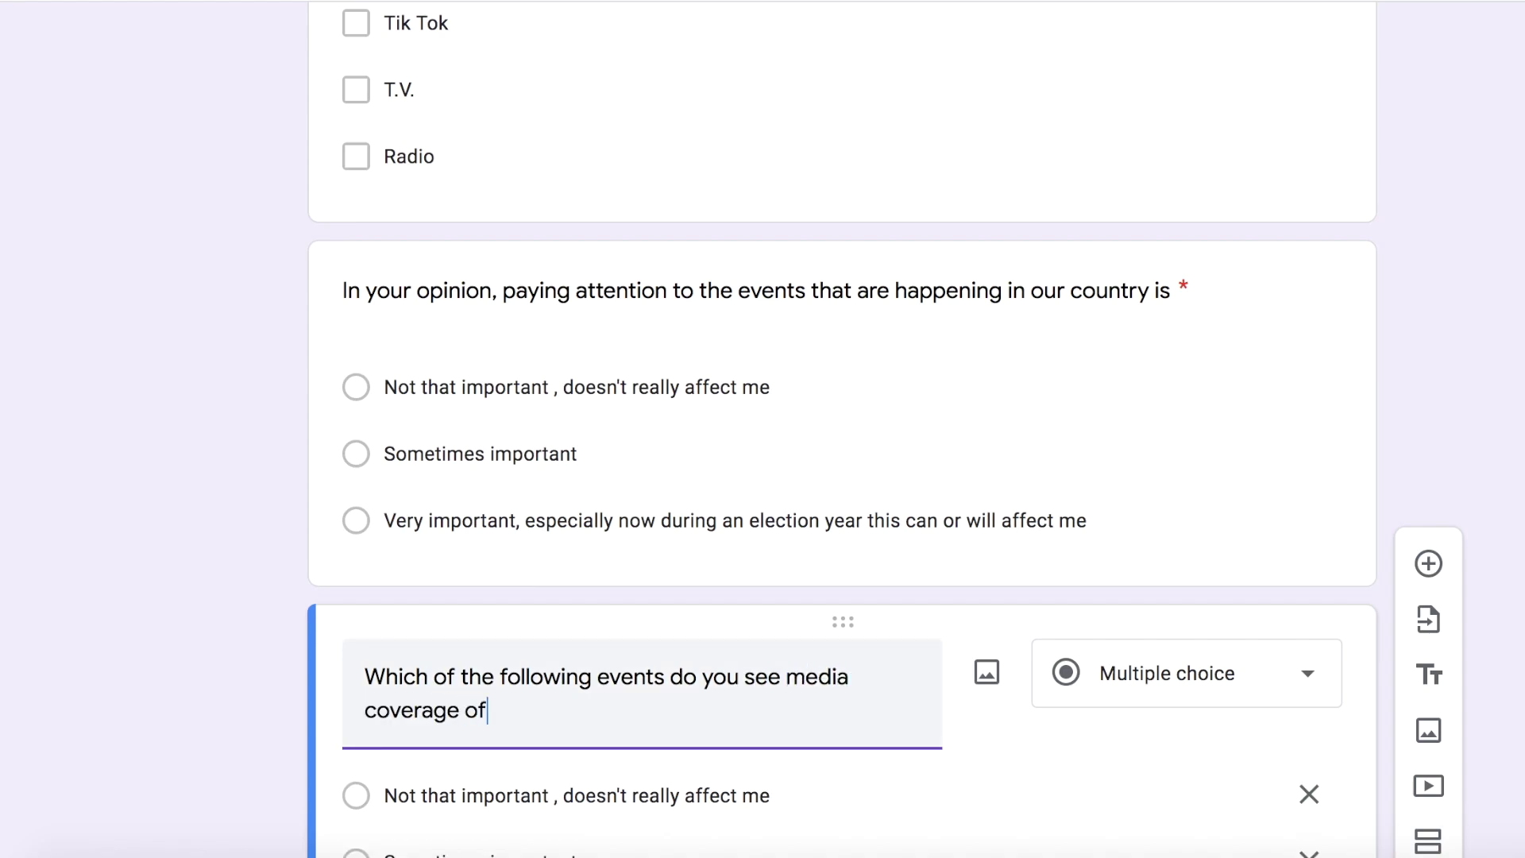
type("over the su")
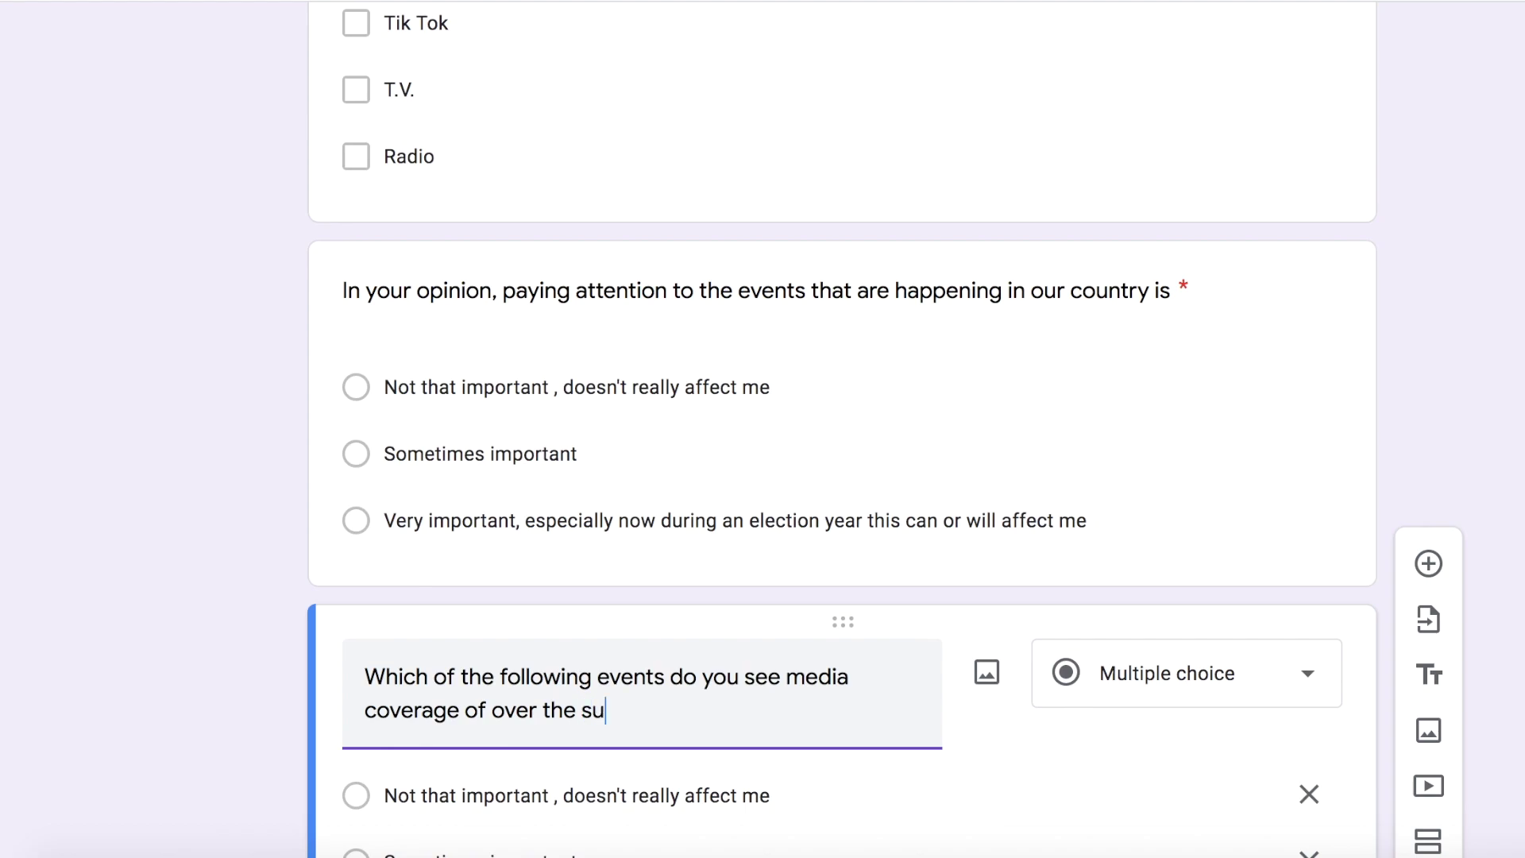
type("mmer?")
Step: Change the summer media coverage question's type to Checkboxes
scroll(939, 766, "down", 3)
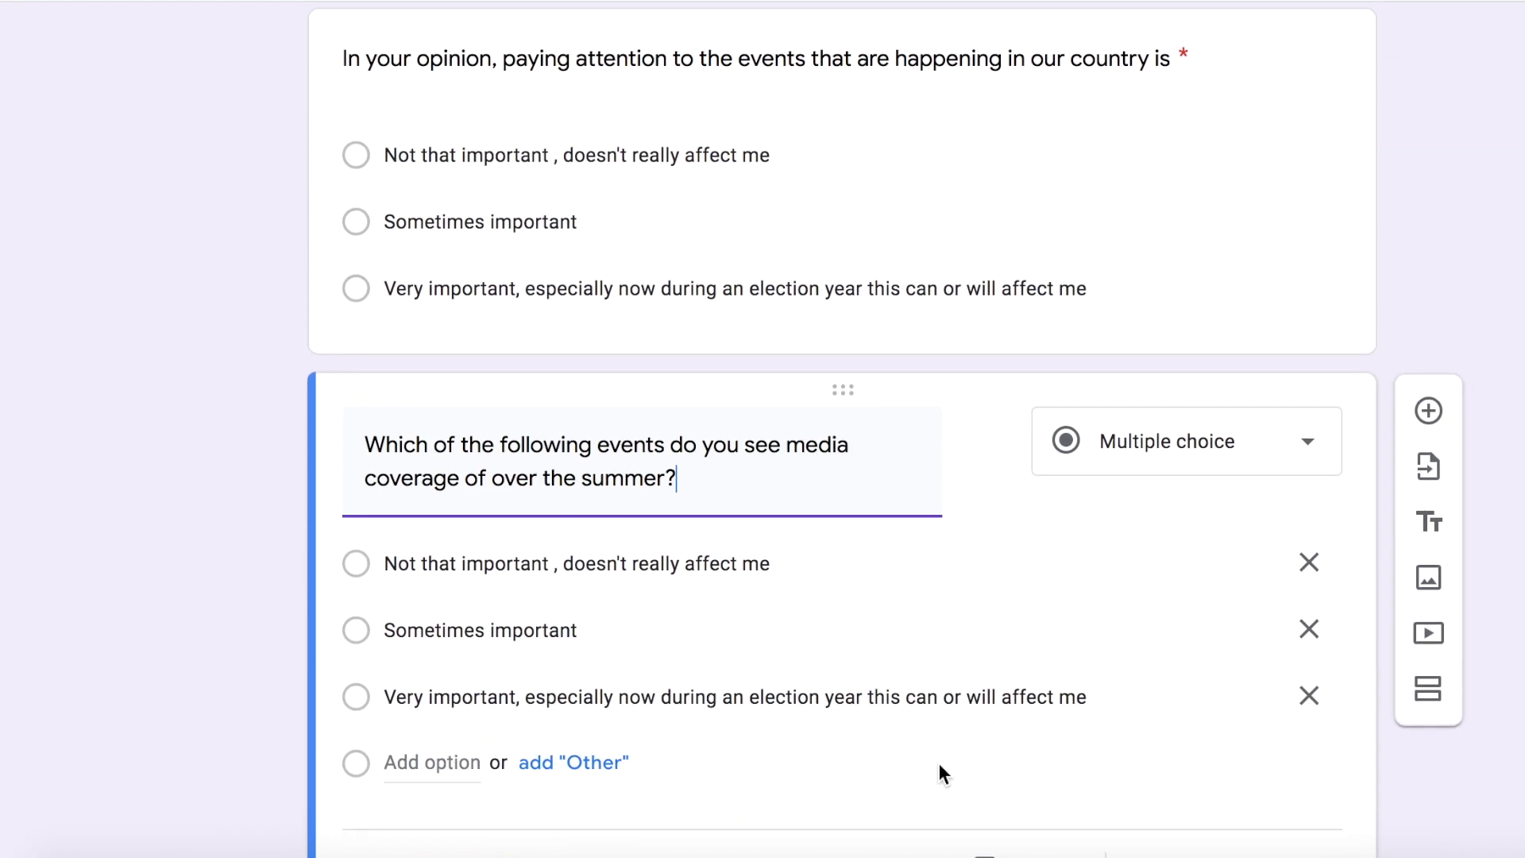
left_click(1191, 449)
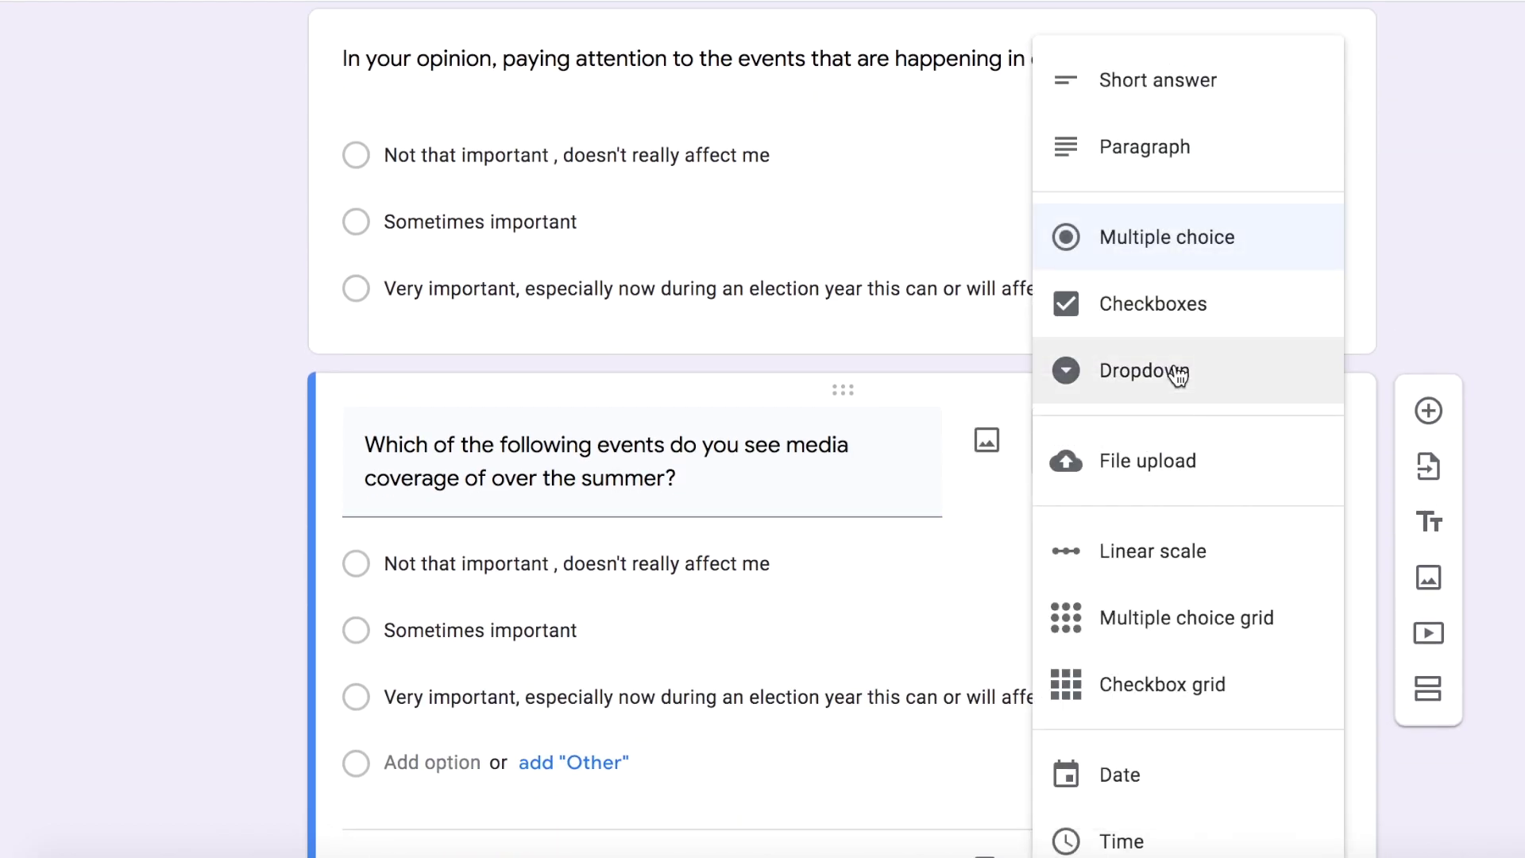
left_click(1164, 310)
Step: Clear the text of the first option in the summer media coverage question
left_click(811, 575)
left_click_drag(437, 563, 386, 556)
left_click(386, 560)
key("ctrl+a")
key("BackSpace")
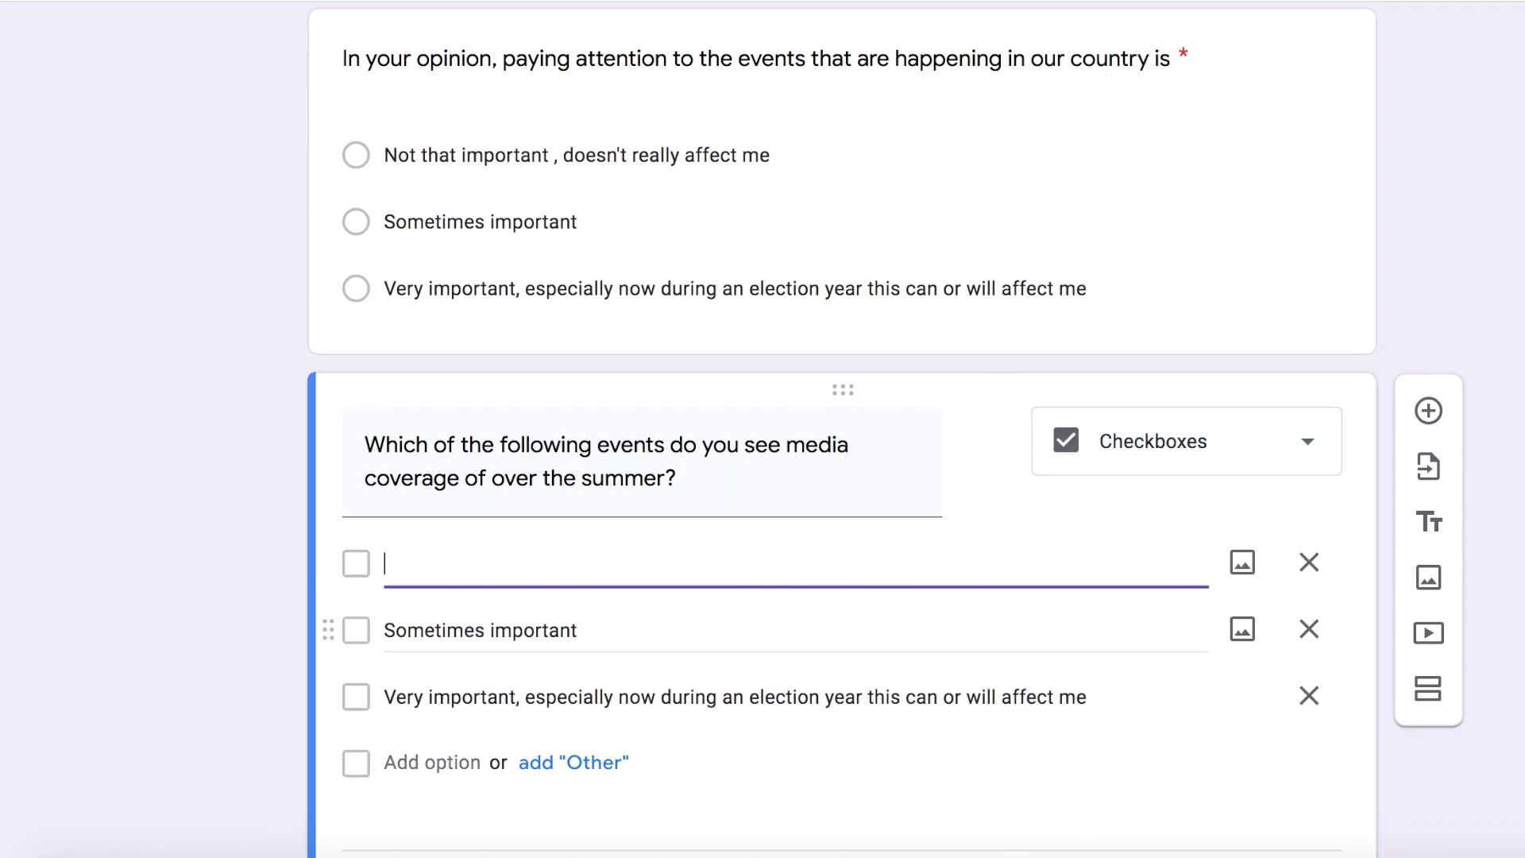
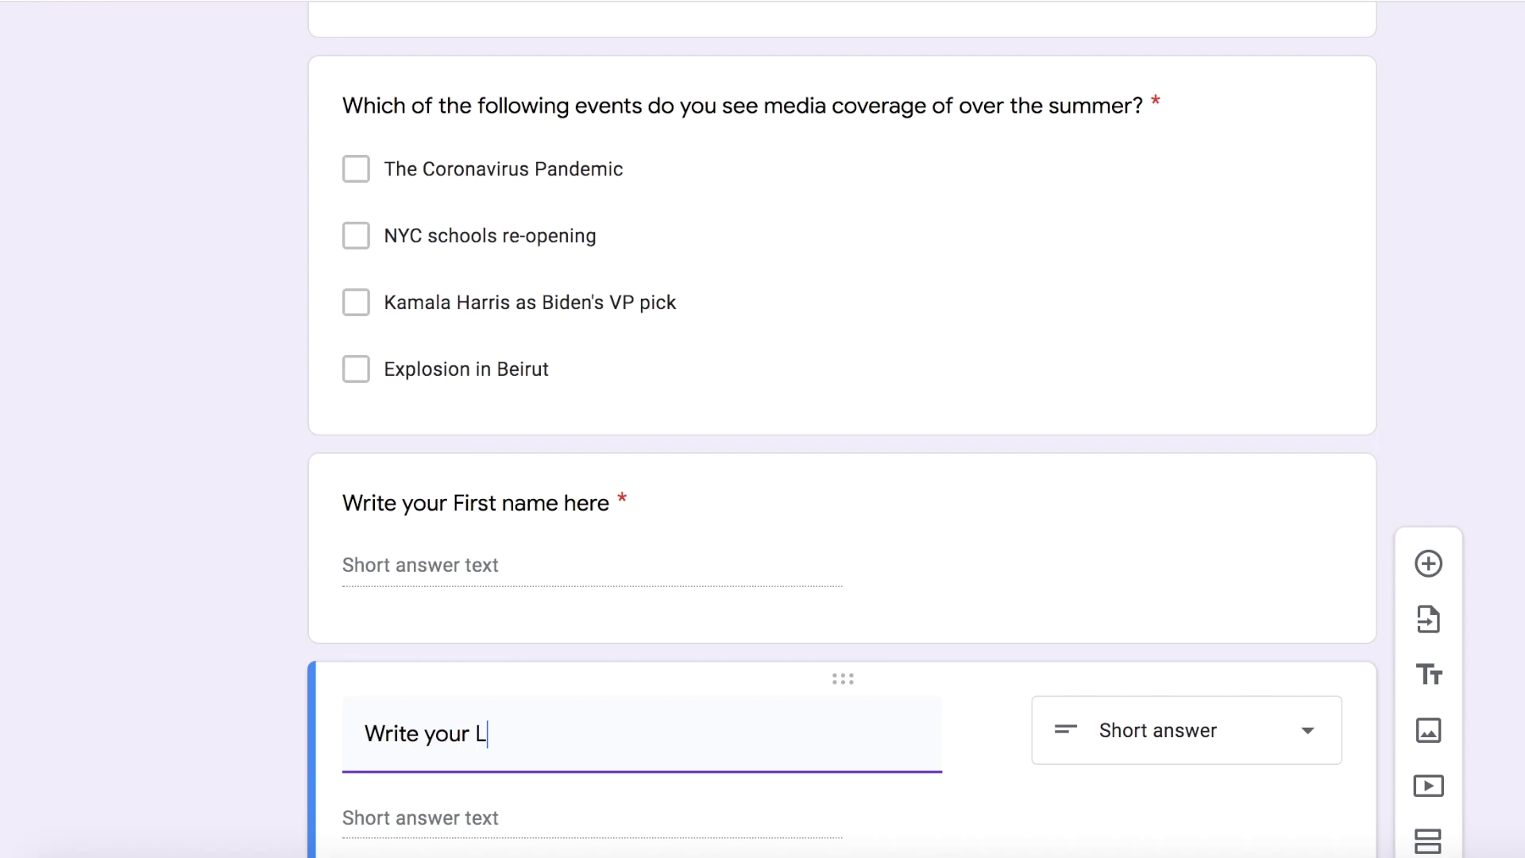
Step: Complete the last short-answer question's text as "Write your Last name here"
type("name here")
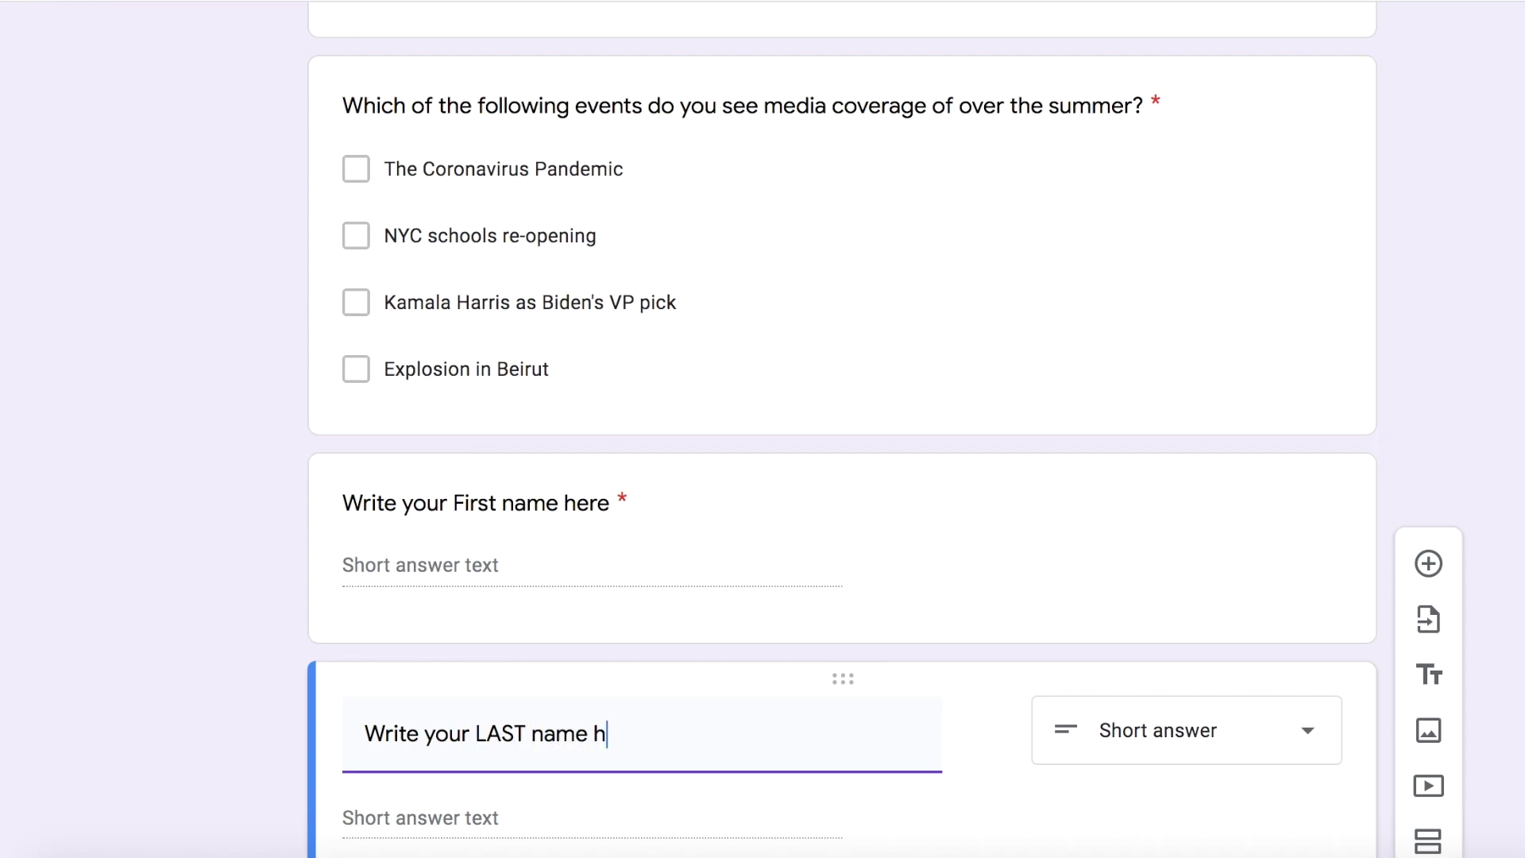
left_click(524, 733)
key("BackSpace")
key("BackSpace")
key("BackSpace")
type("ast")
scroll(1254, 555, "down", 3)
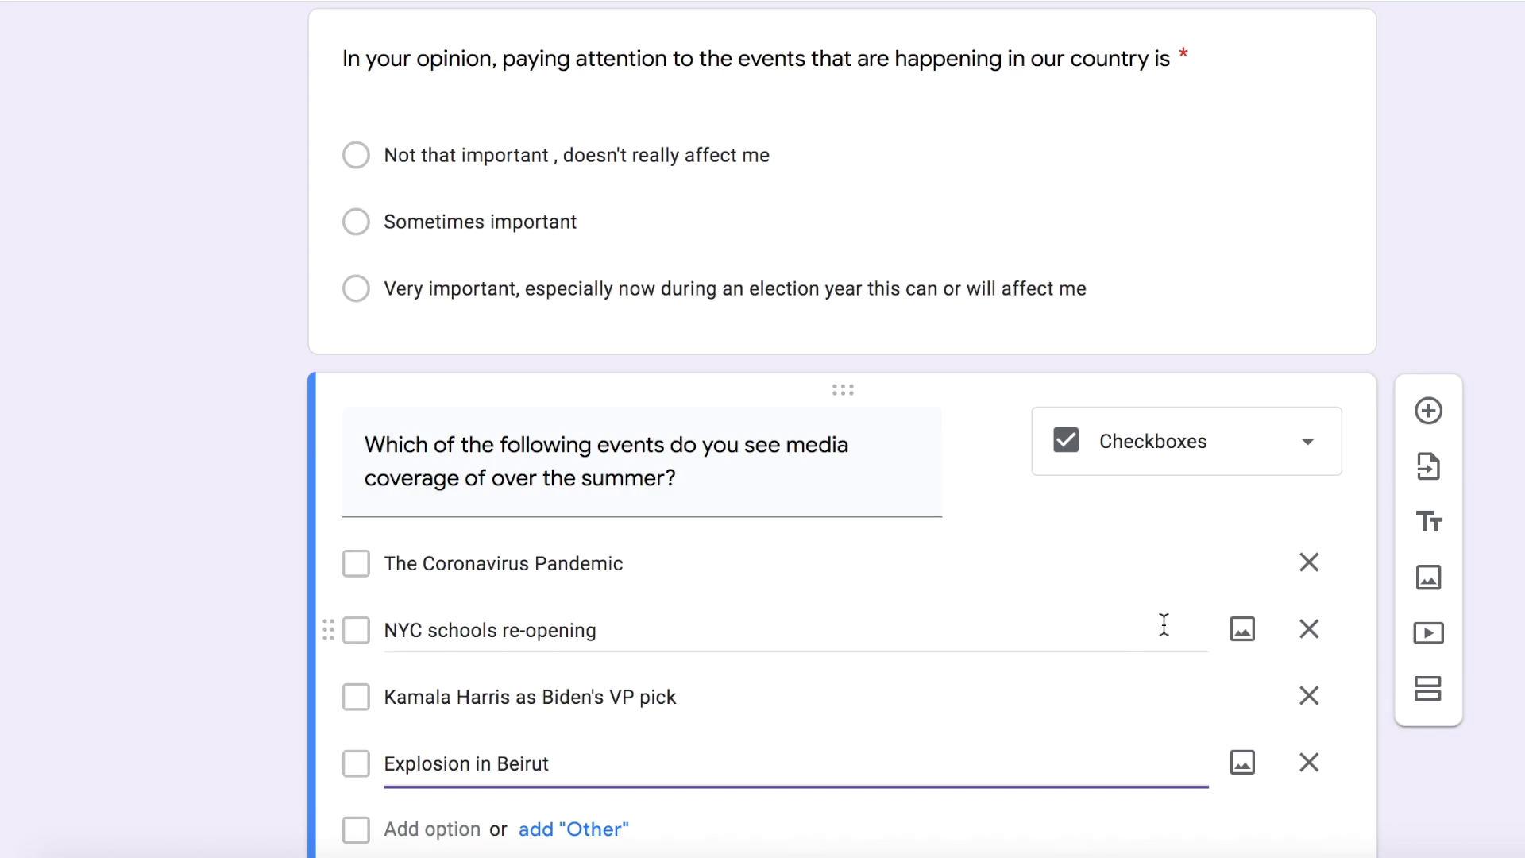
scroll(1499, 690, "down", 3)
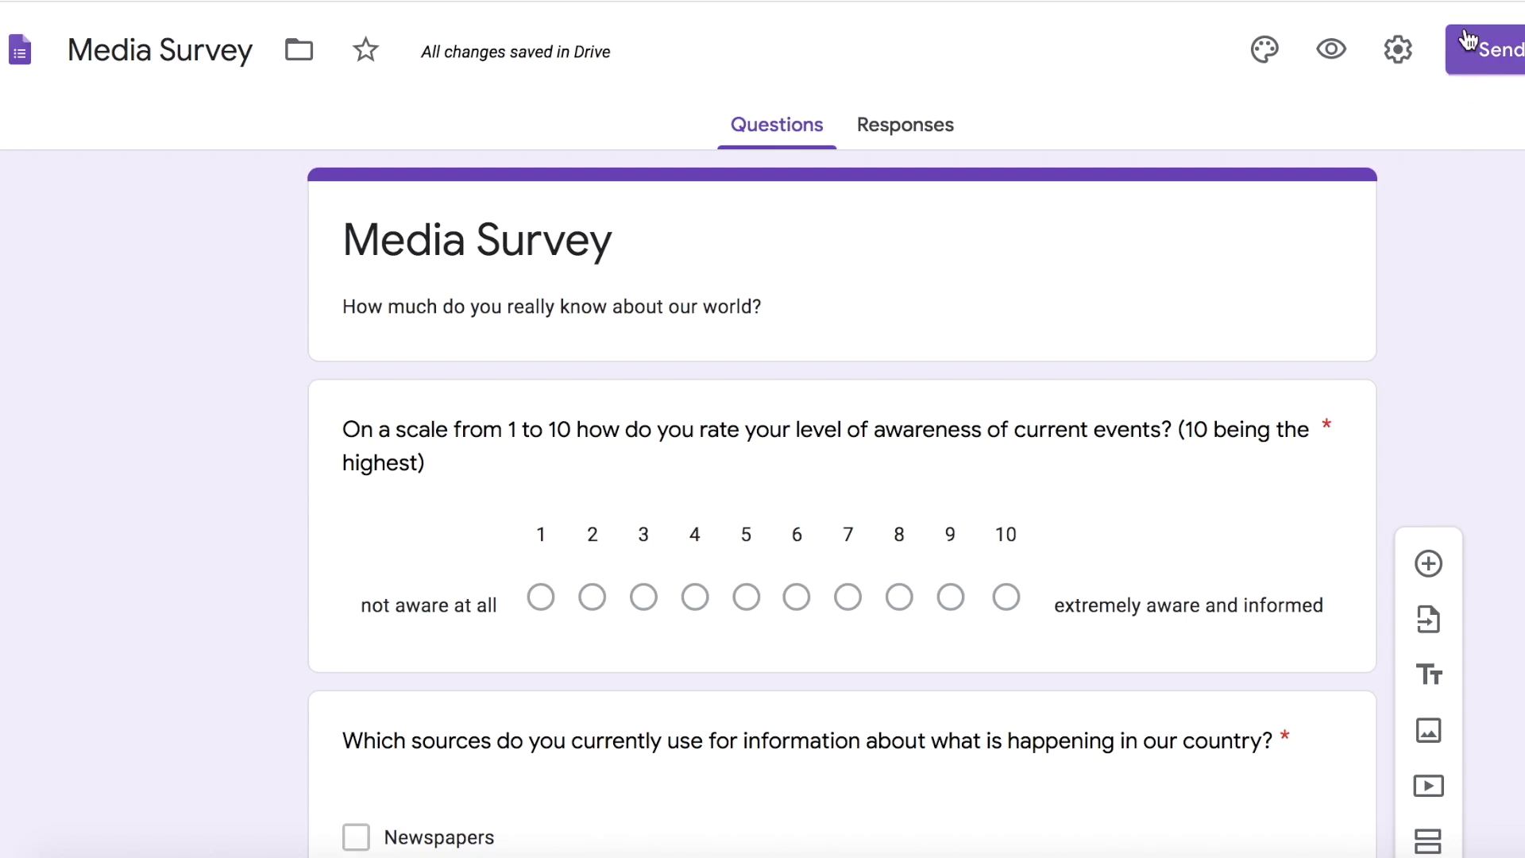
Step: Enable collecting email addresses in the form settings, review the presentation and quiz options, and save the settings
left_click(1394, 46)
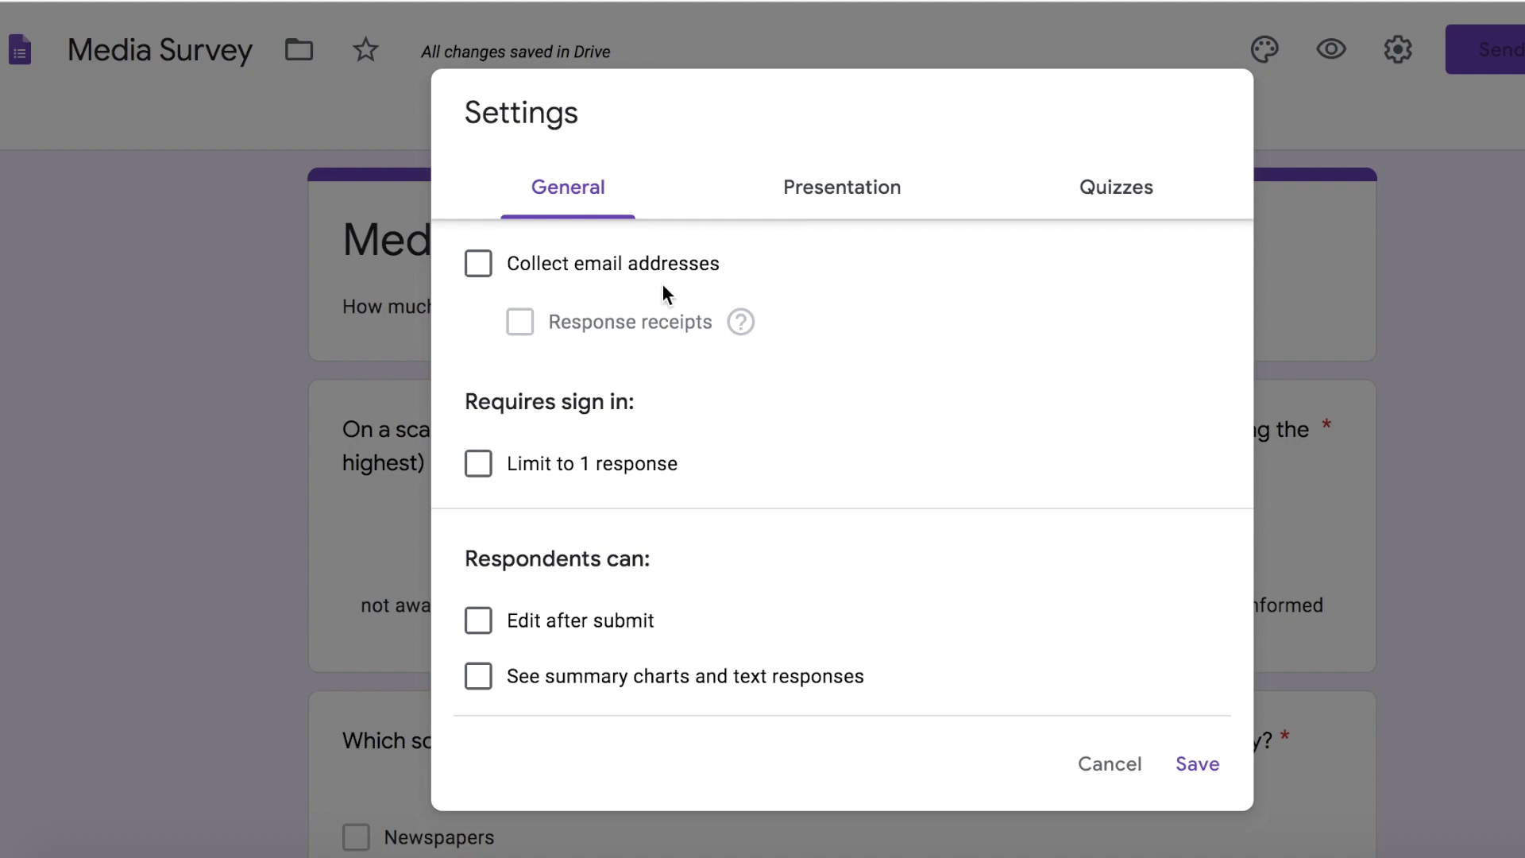
left_click(483, 271)
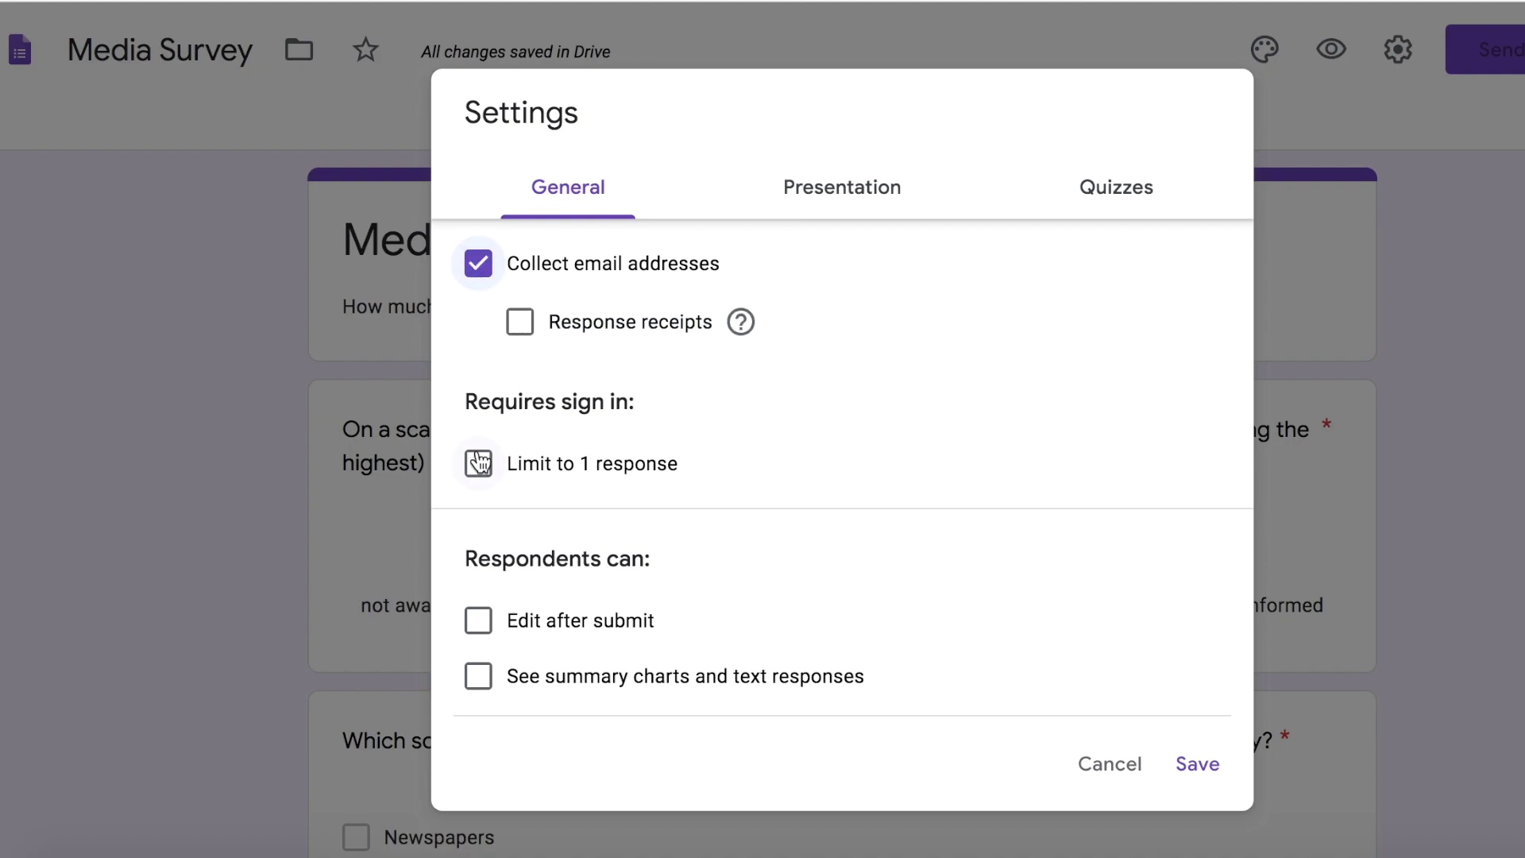
scroll(914, 460, "down", 1)
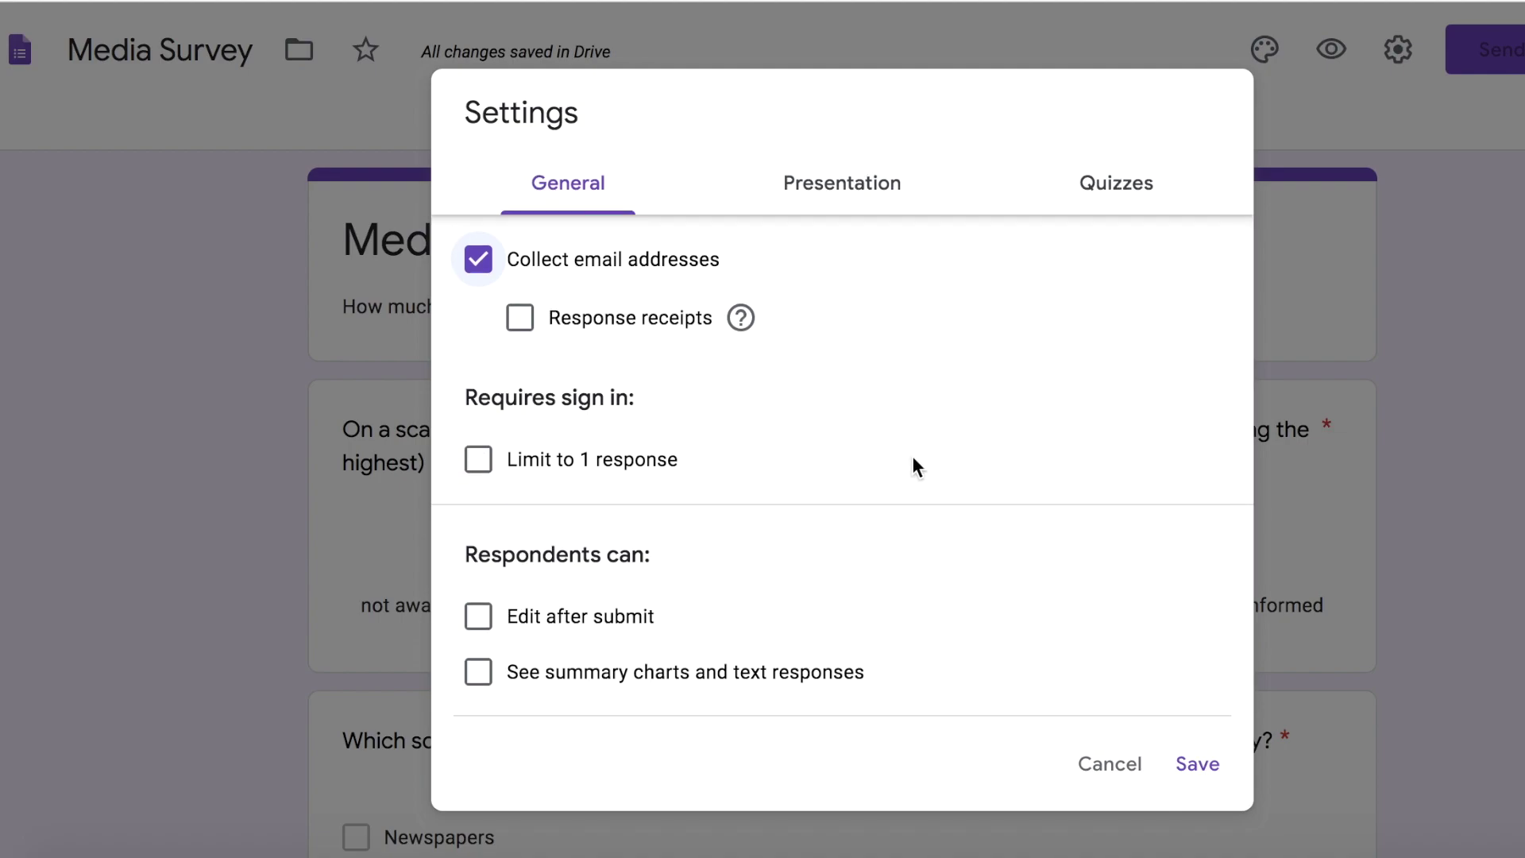
left_click(855, 189)
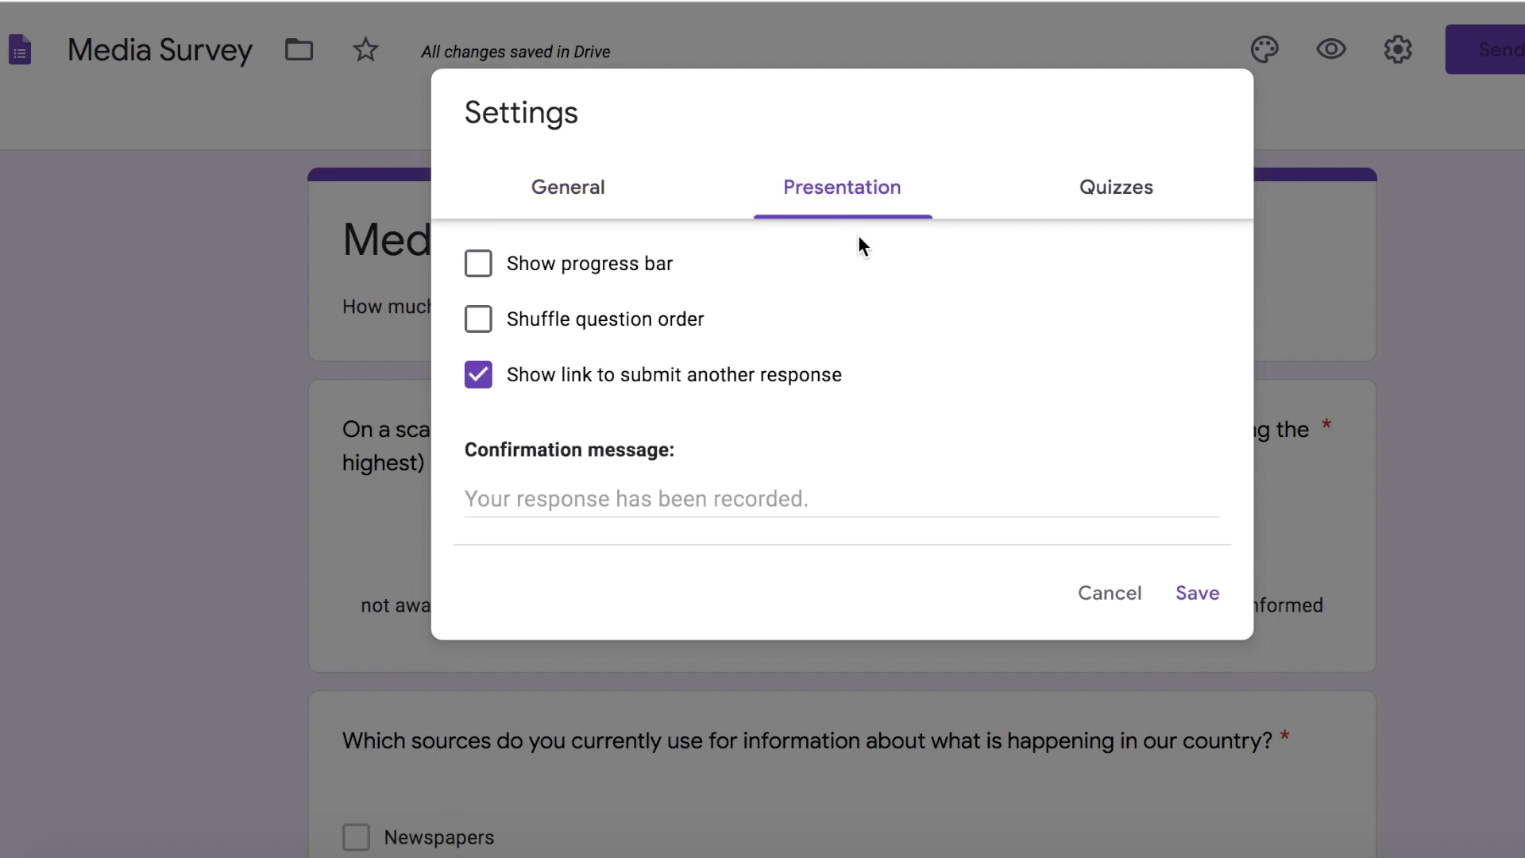
left_click(1112, 207)
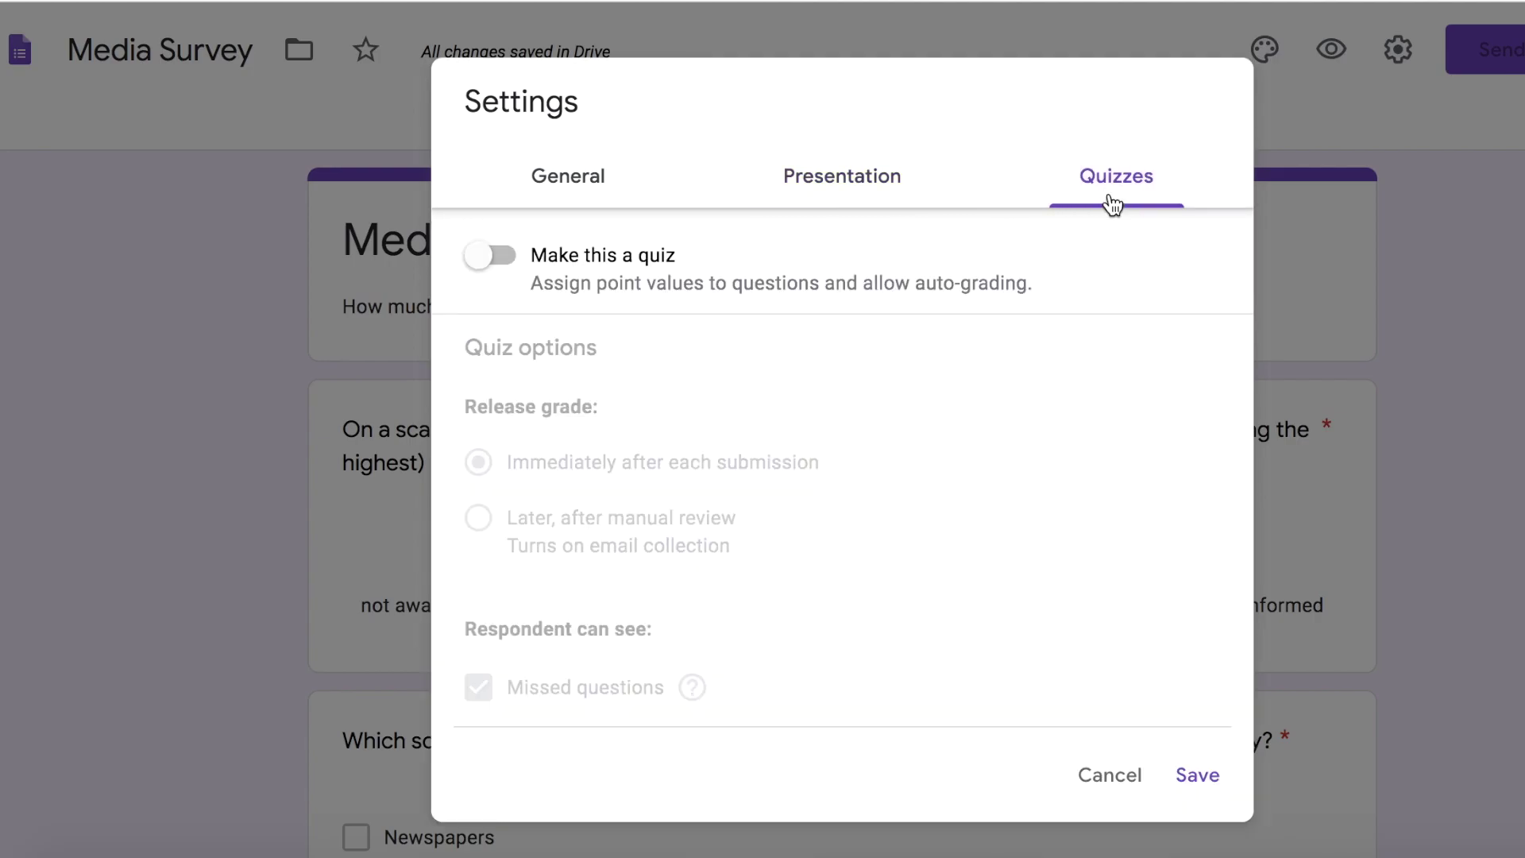
left_click(832, 180)
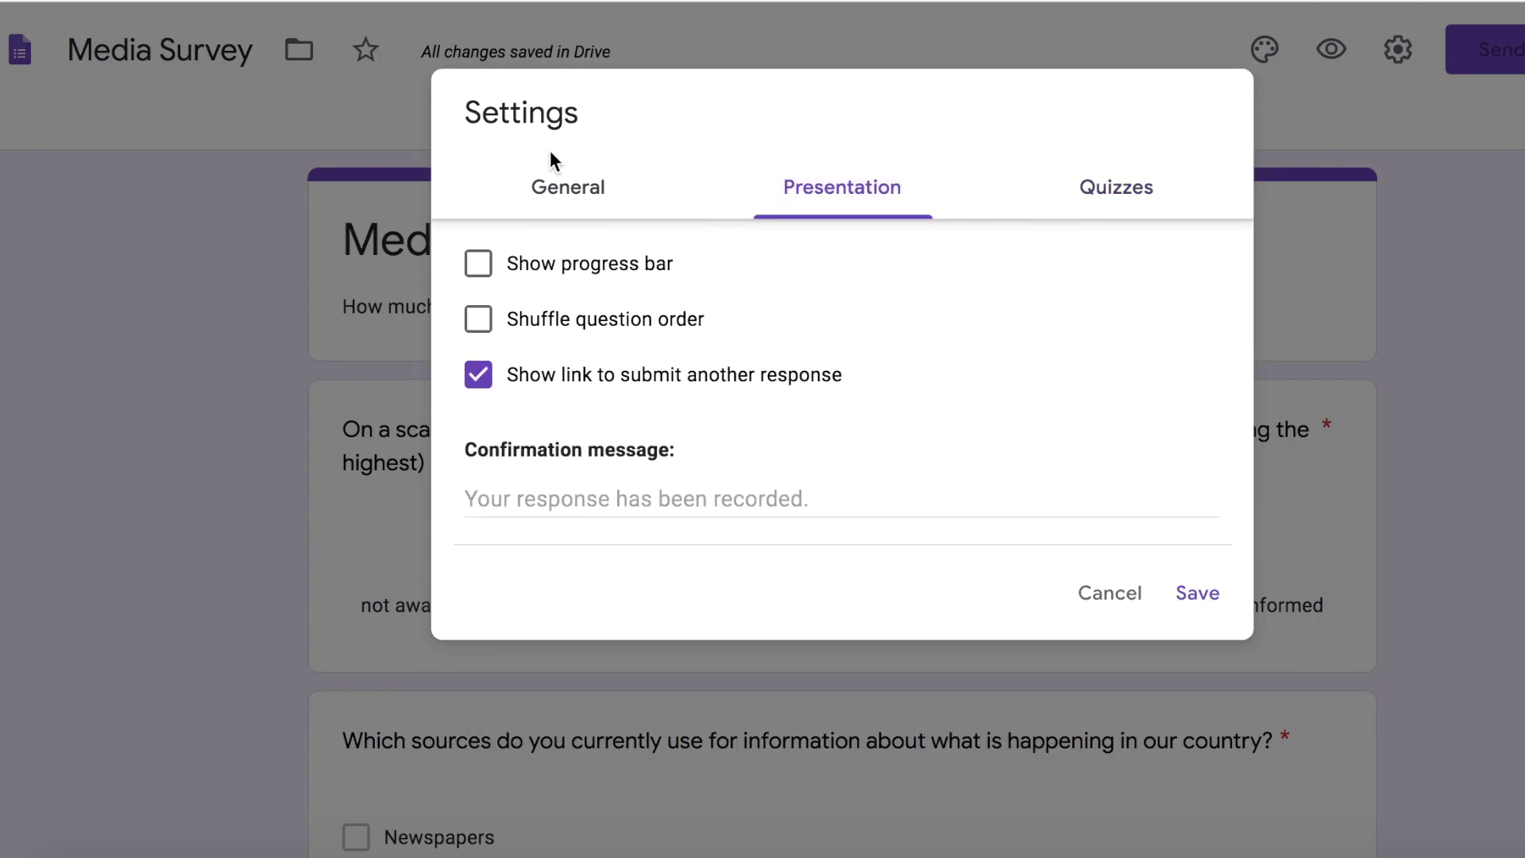
left_click(570, 195)
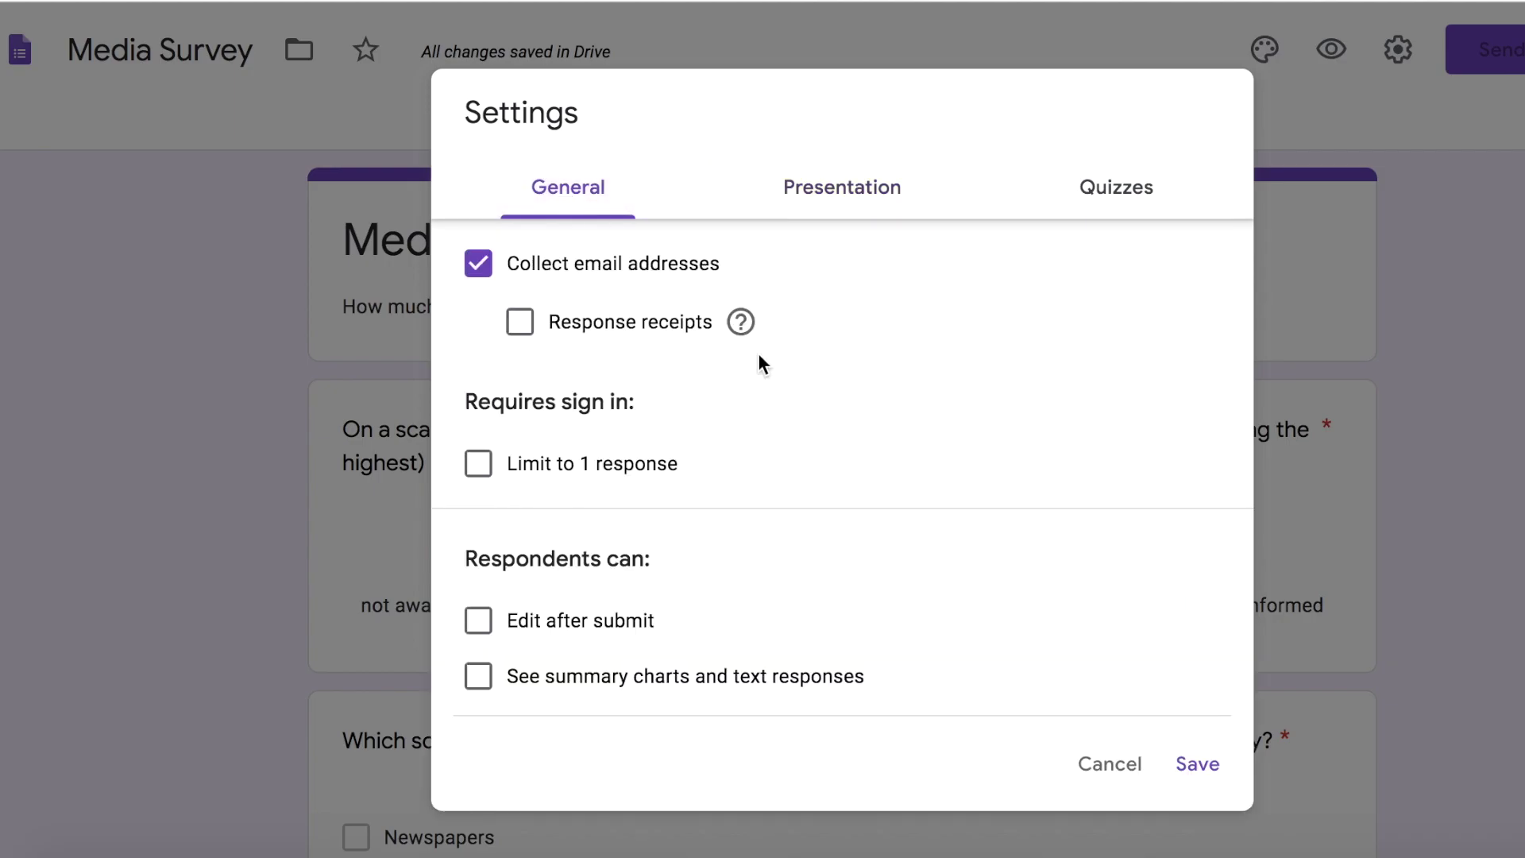
left_click(1204, 765)
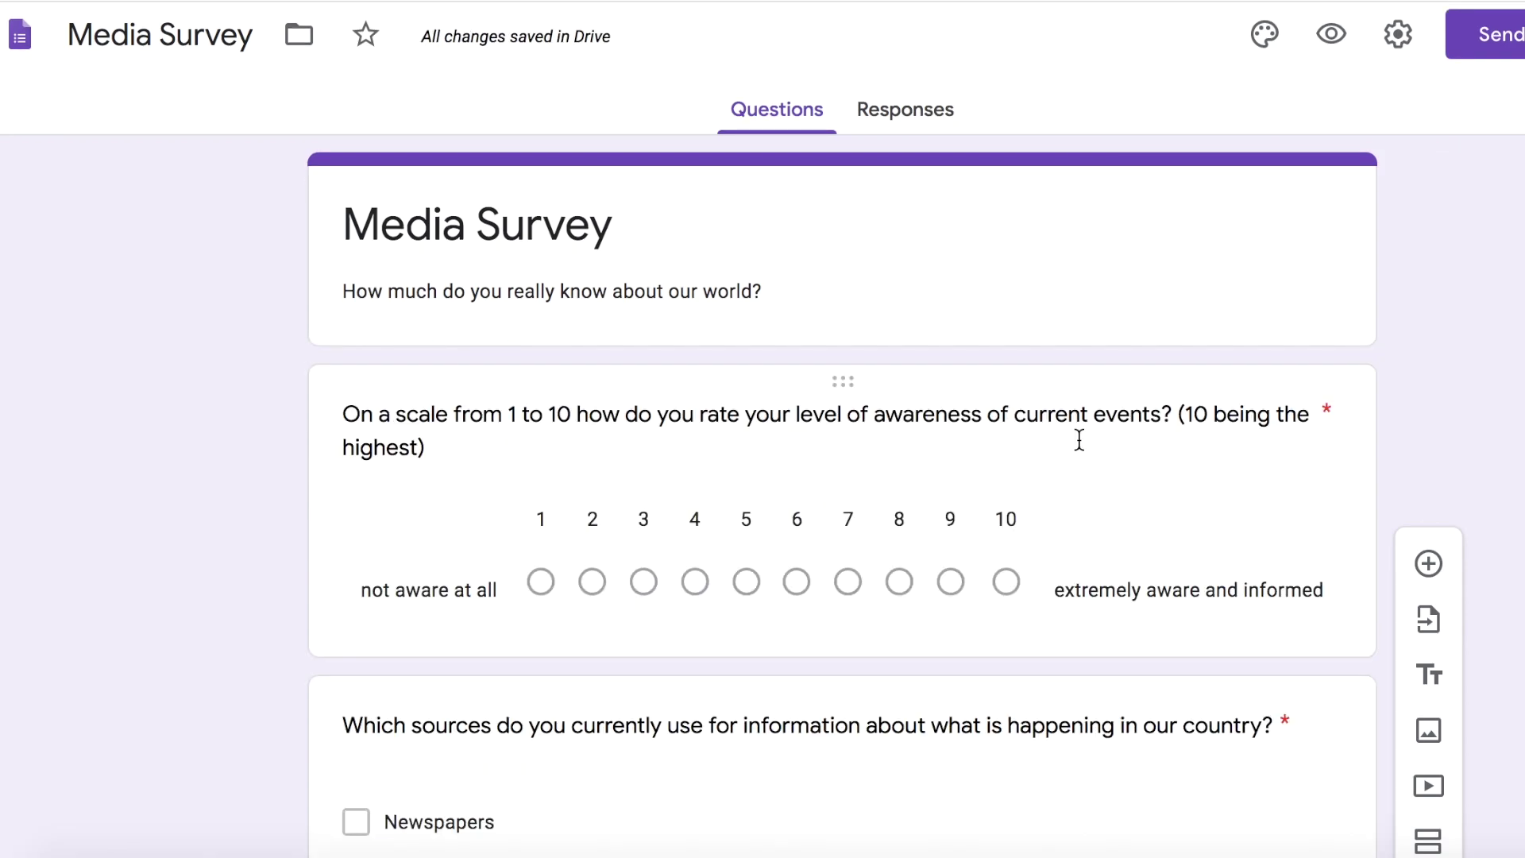
Step: Review the options for sending the form by email, including recipients and collaborators, and cancel without sending
left_click(1486, 39)
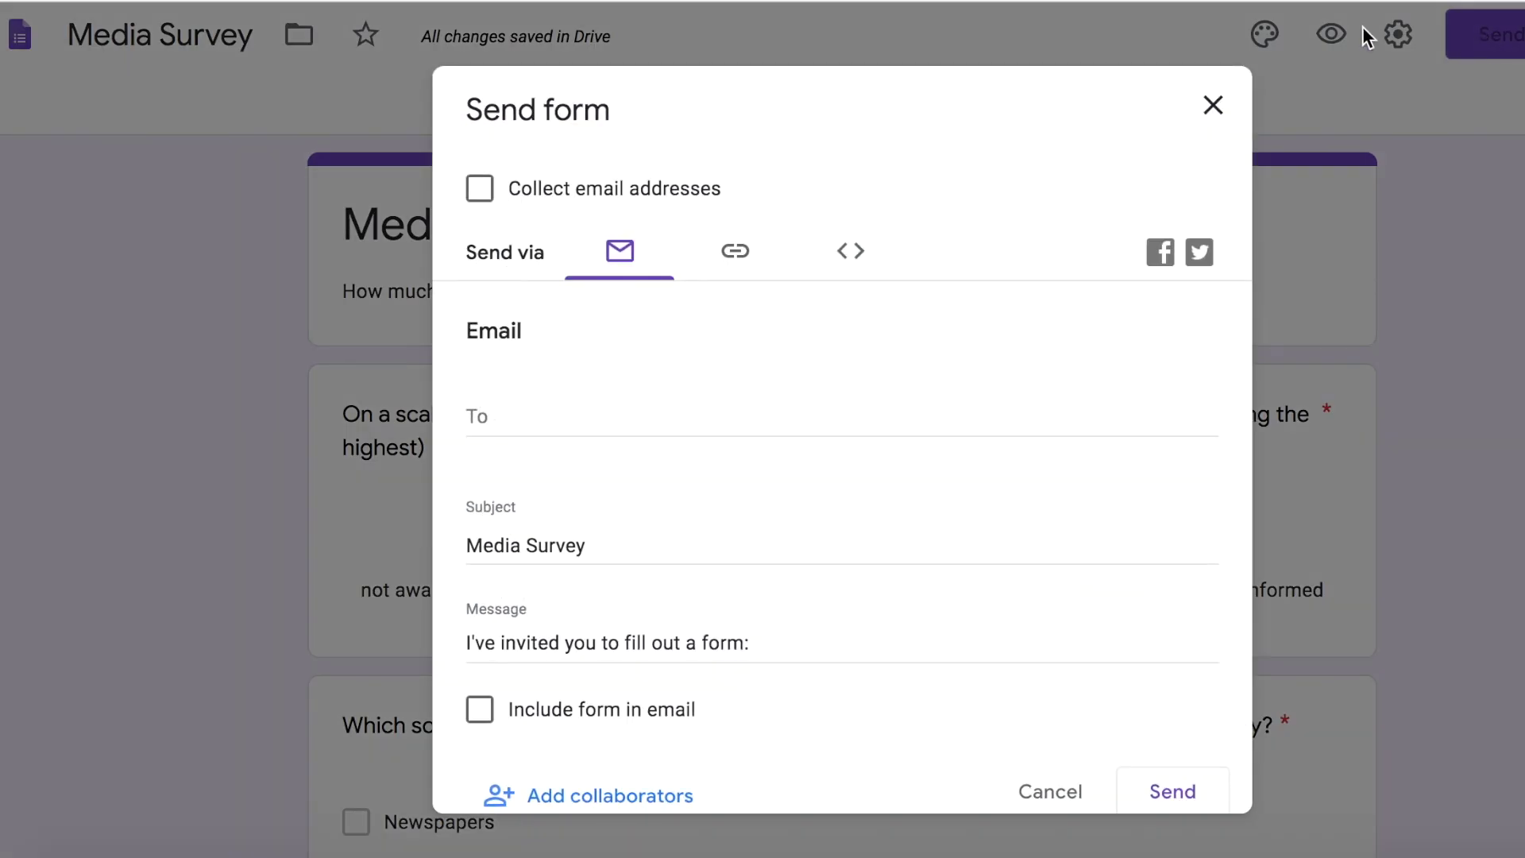
scroll(911, 479, "down", 1)
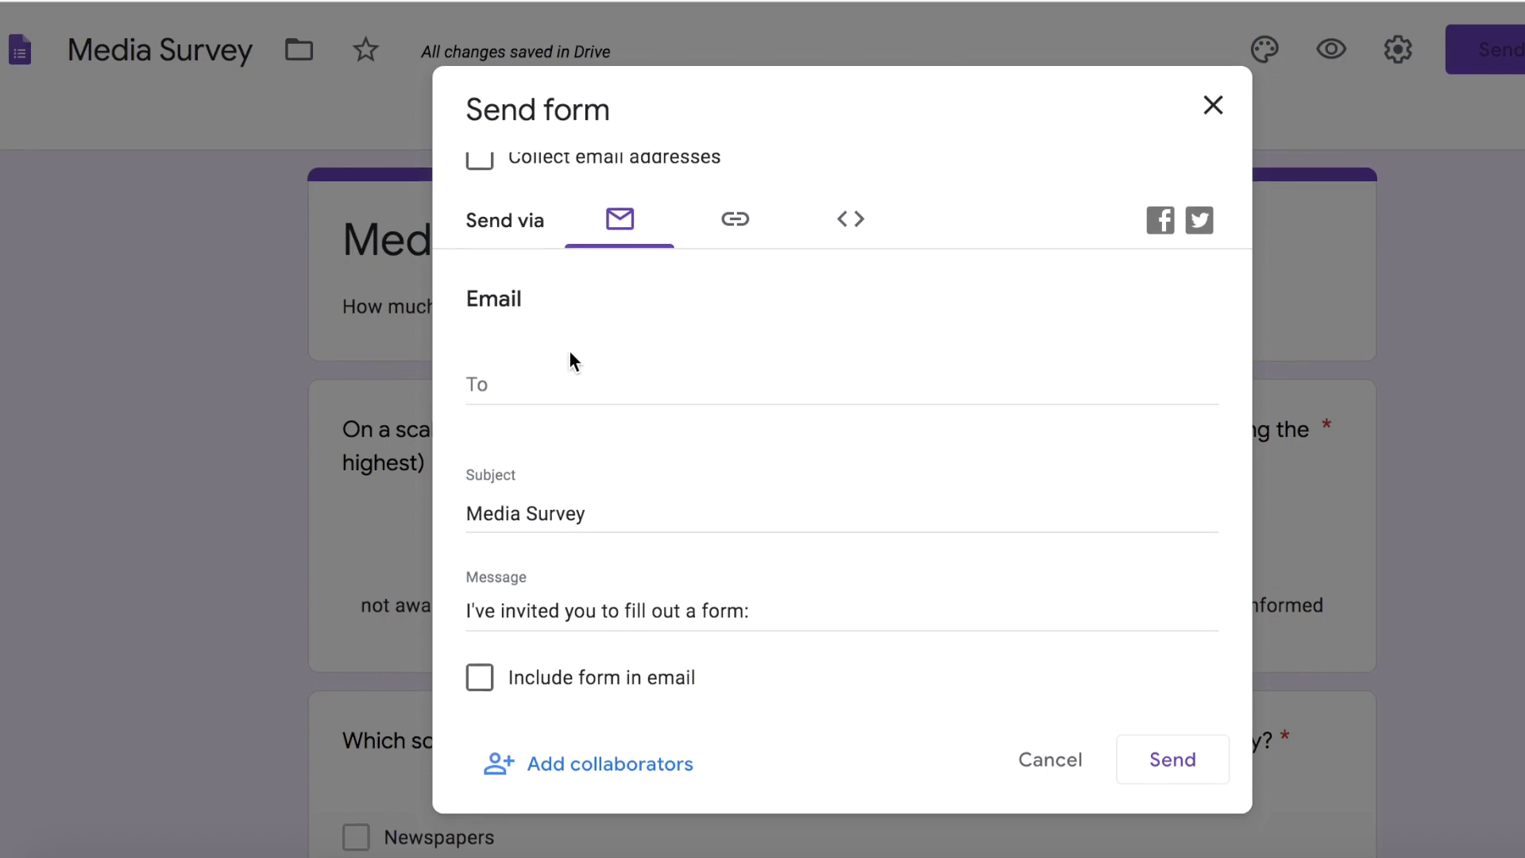
left_click(561, 389)
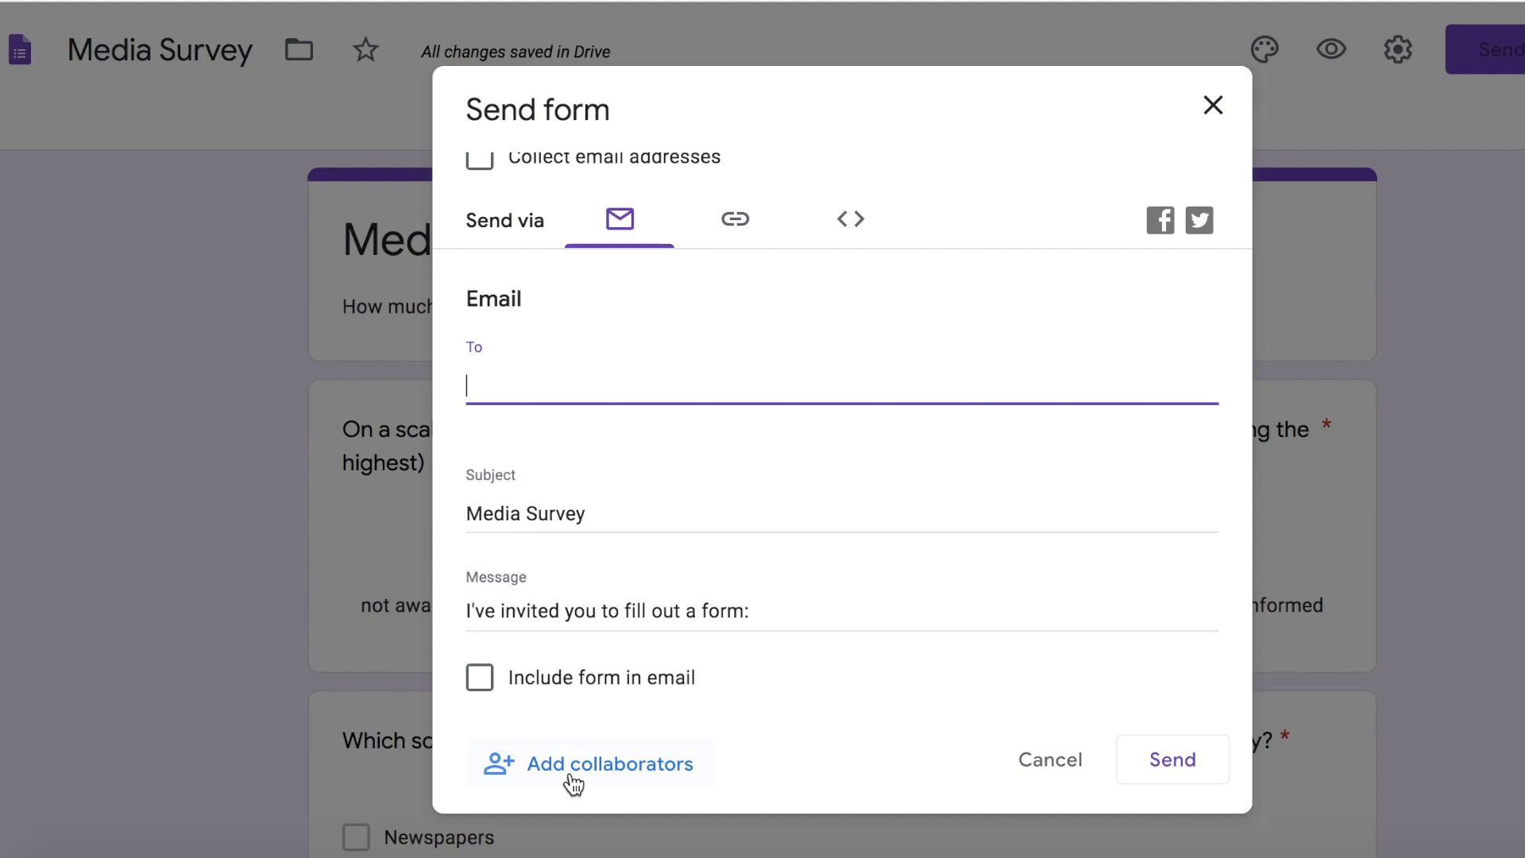
left_click(1036, 761)
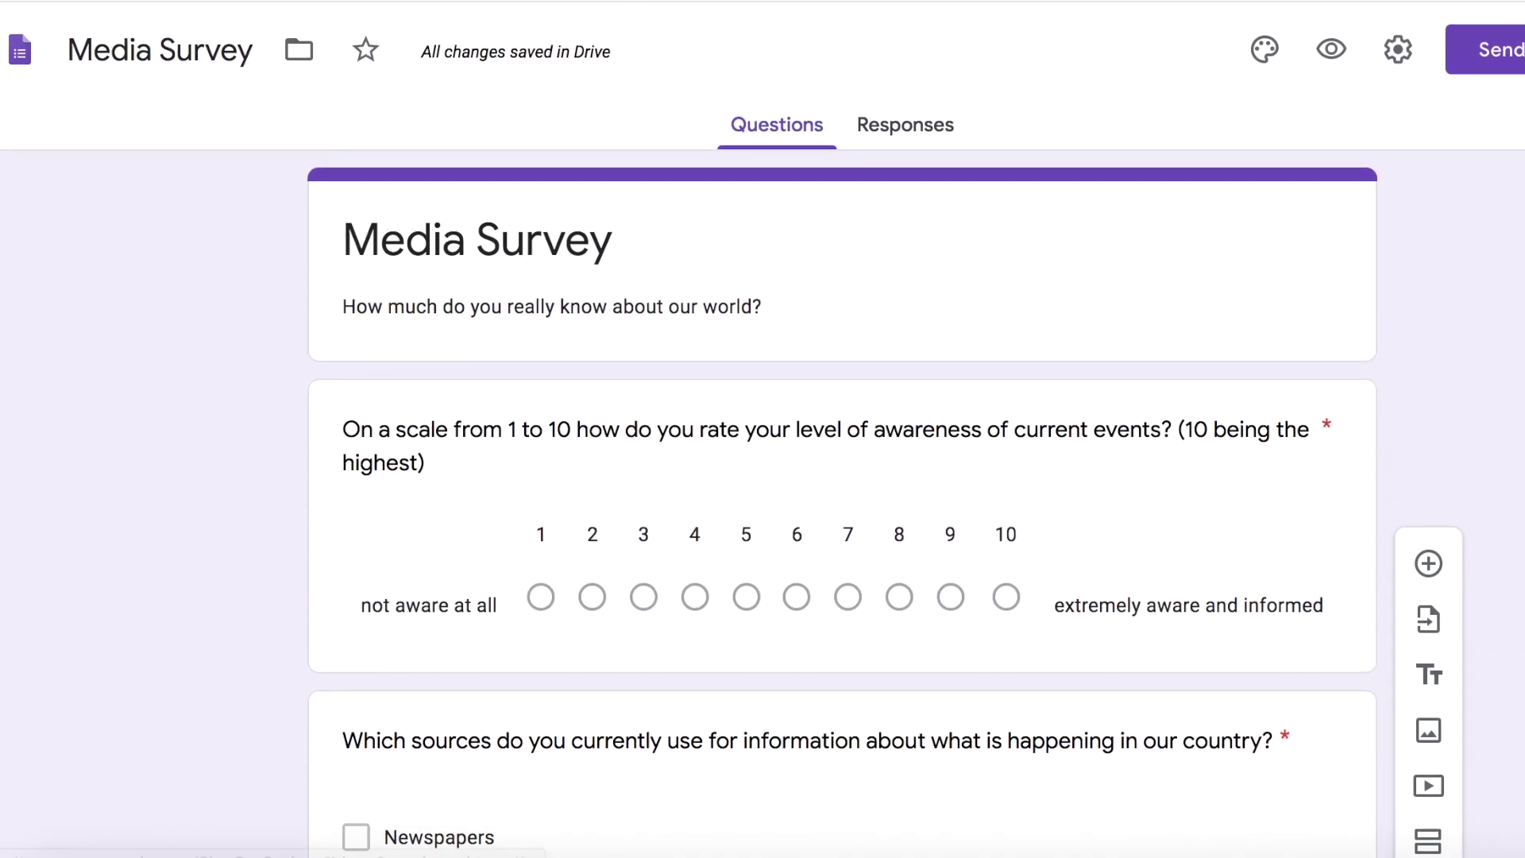
Step: Create a new spreadsheet named "Media Survey (Responses)" for the form's responses and inspect its question columns
left_click(913, 140)
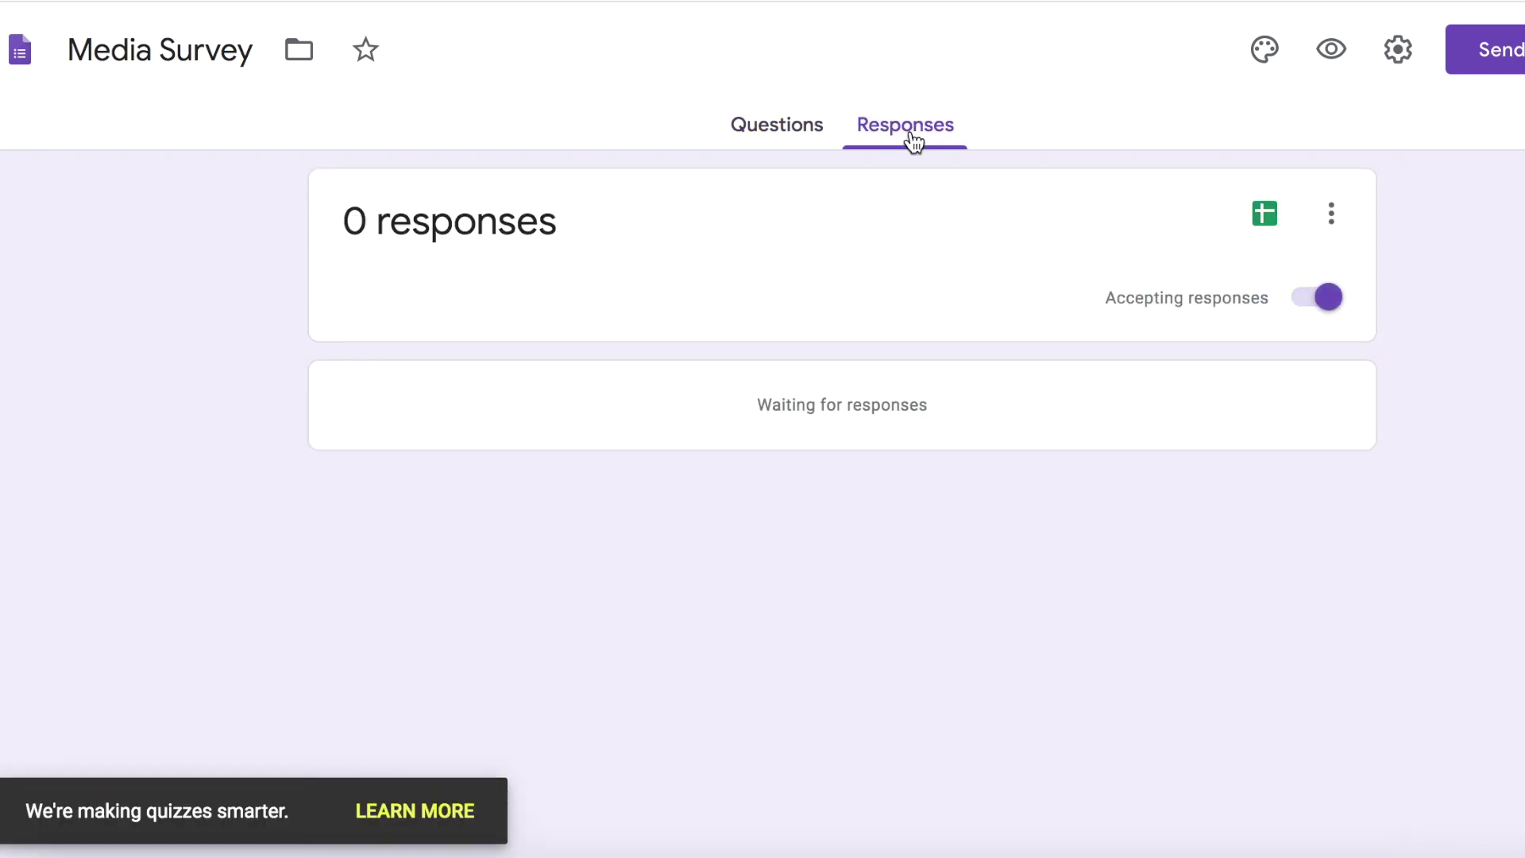
left_click(1263, 214)
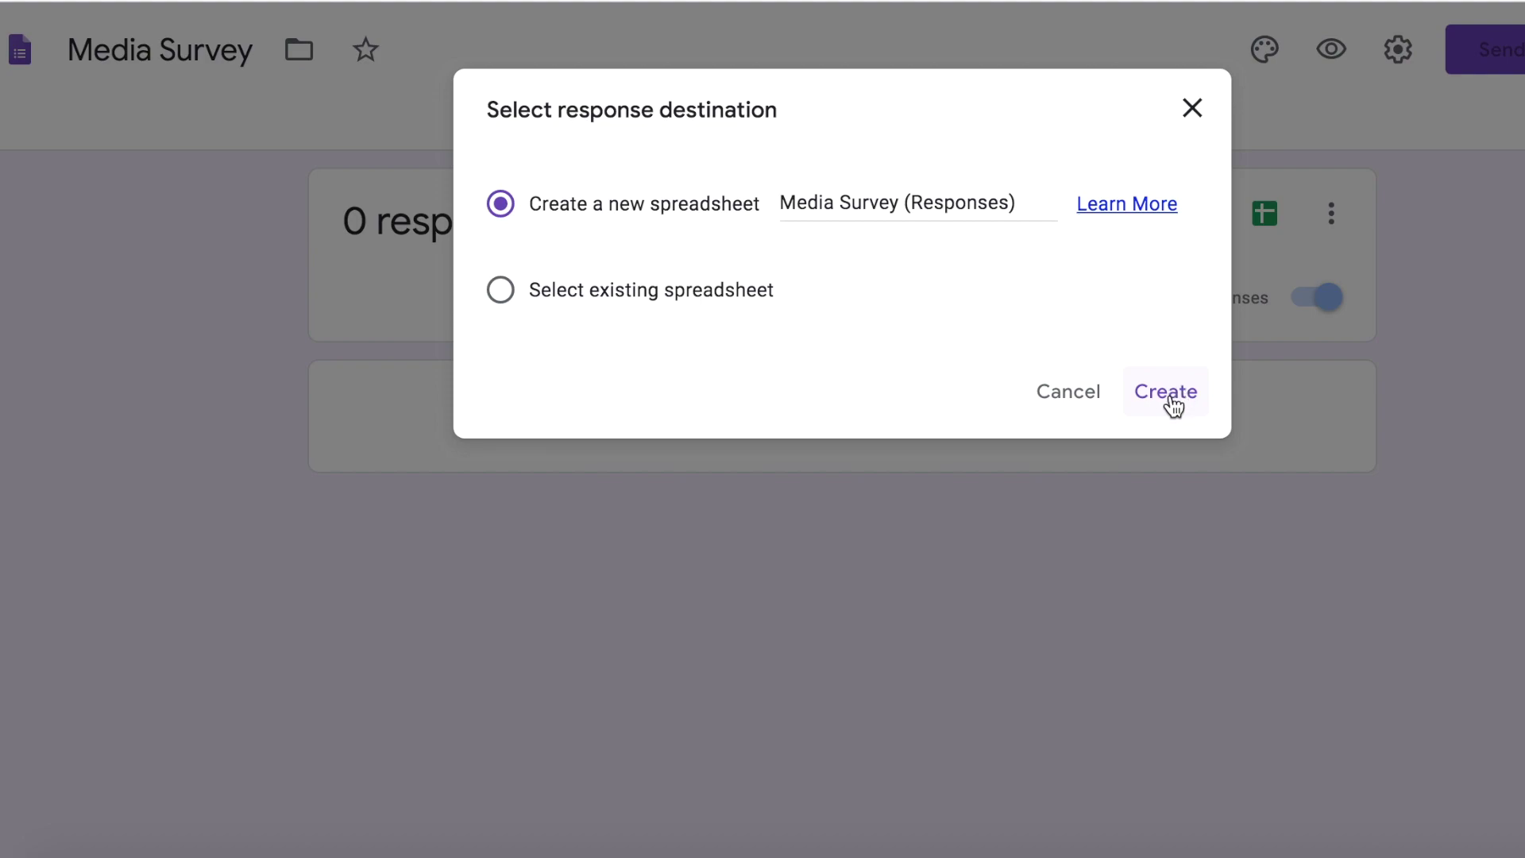
left_click(1166, 394)
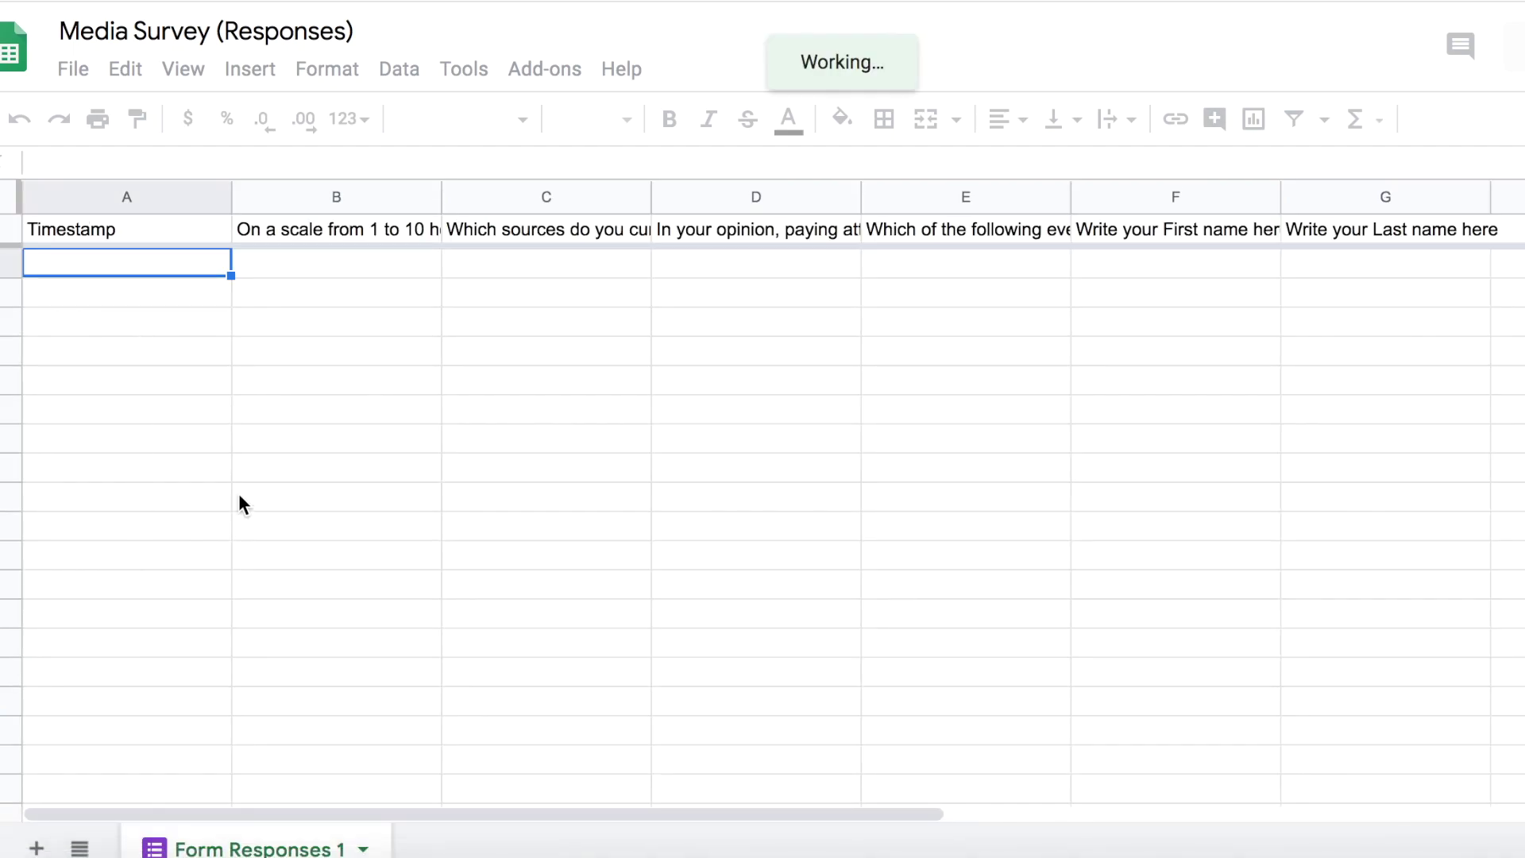
left_click(371, 263)
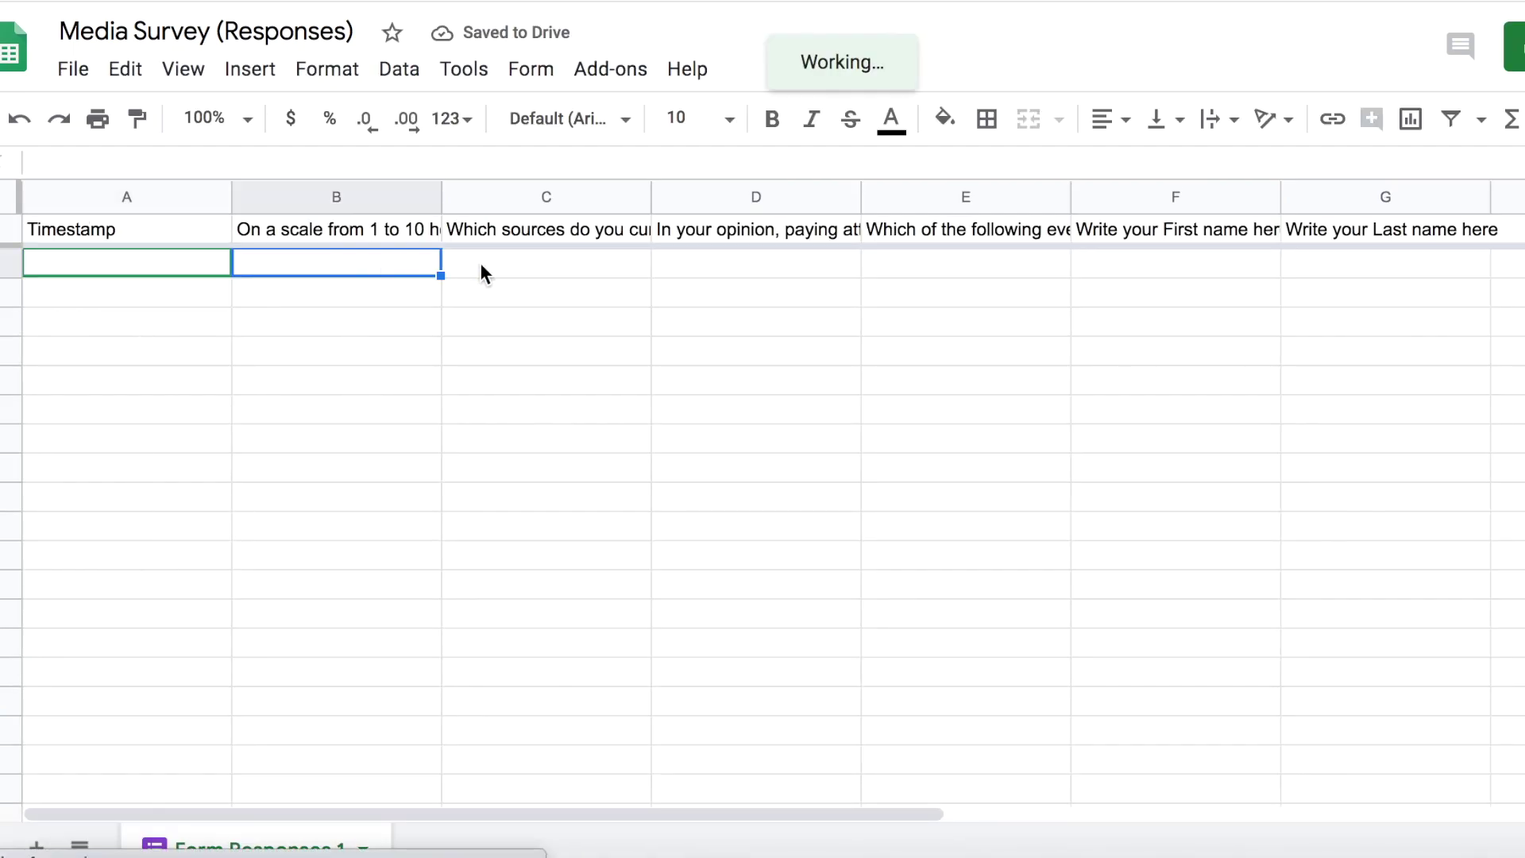
left_click(1161, 267)
left_click(1388, 262)
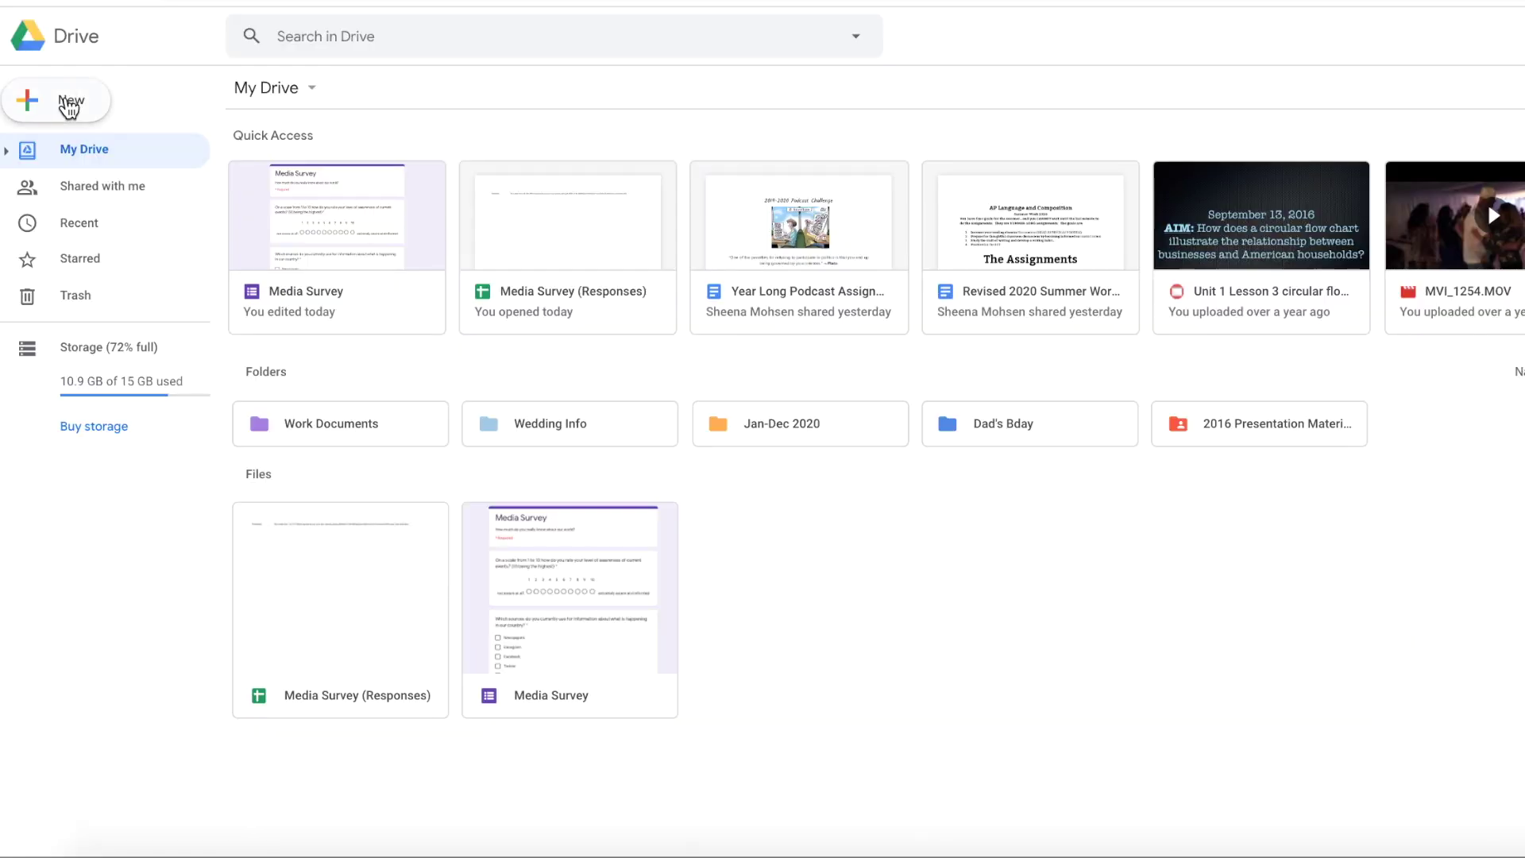
Step: Switch to Google Drive and create a new blank Google Form
left_click(69, 105)
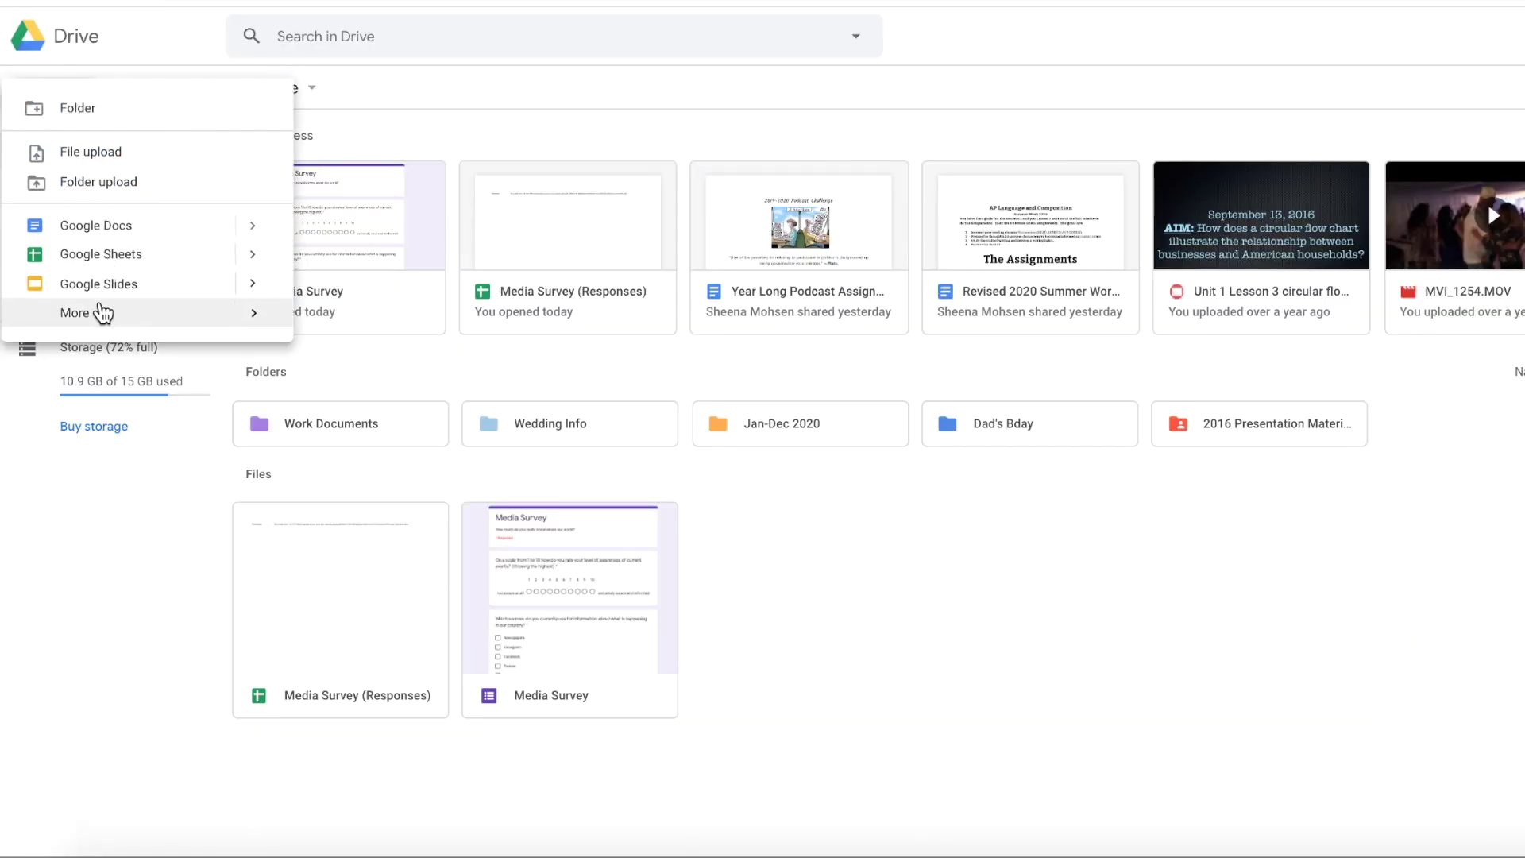
mouse_move(100, 320)
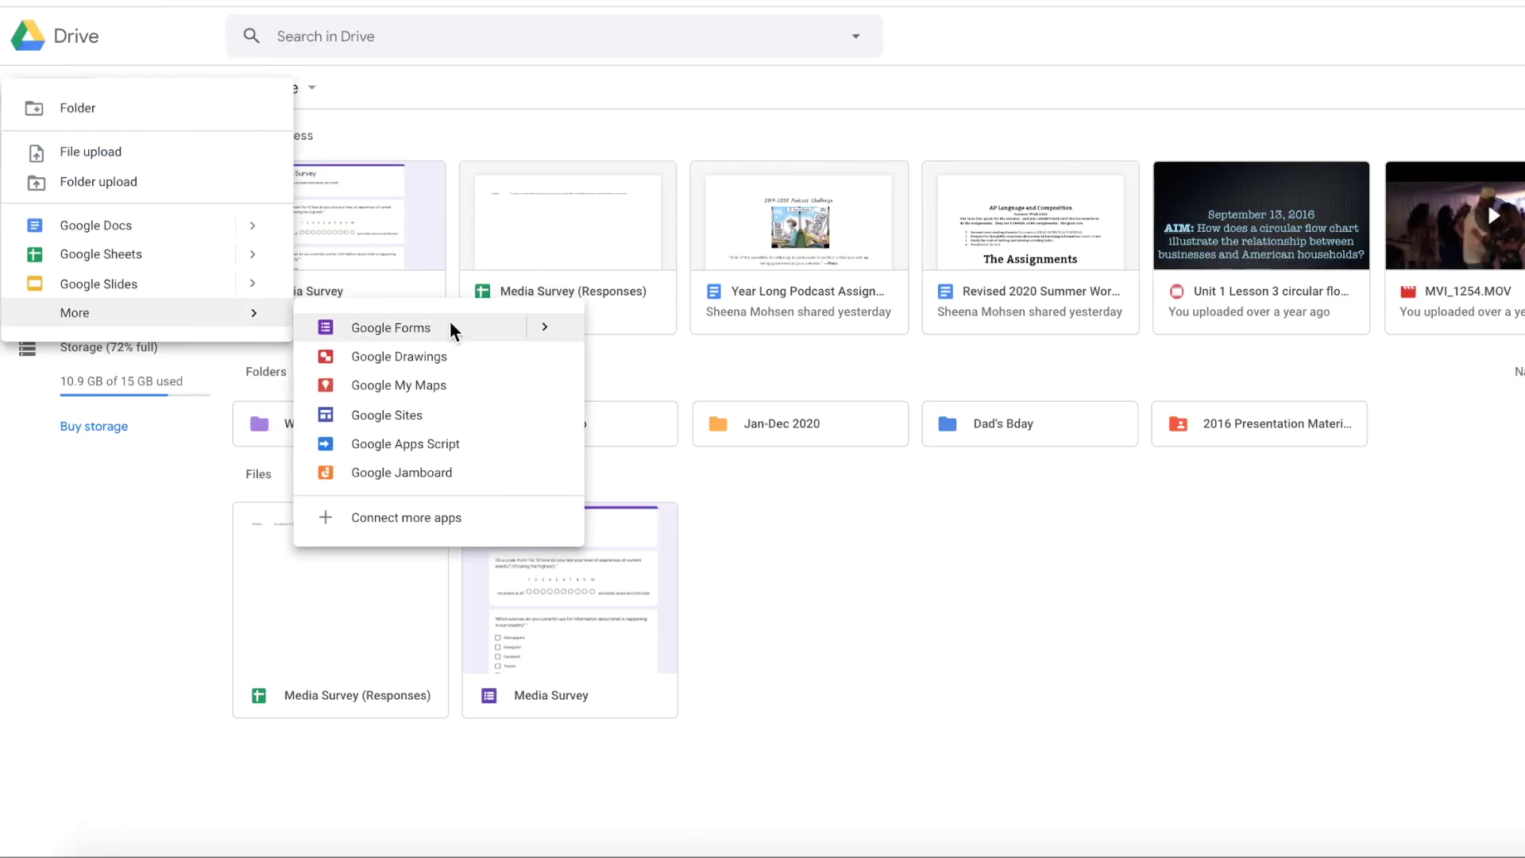
left_click(450, 328)
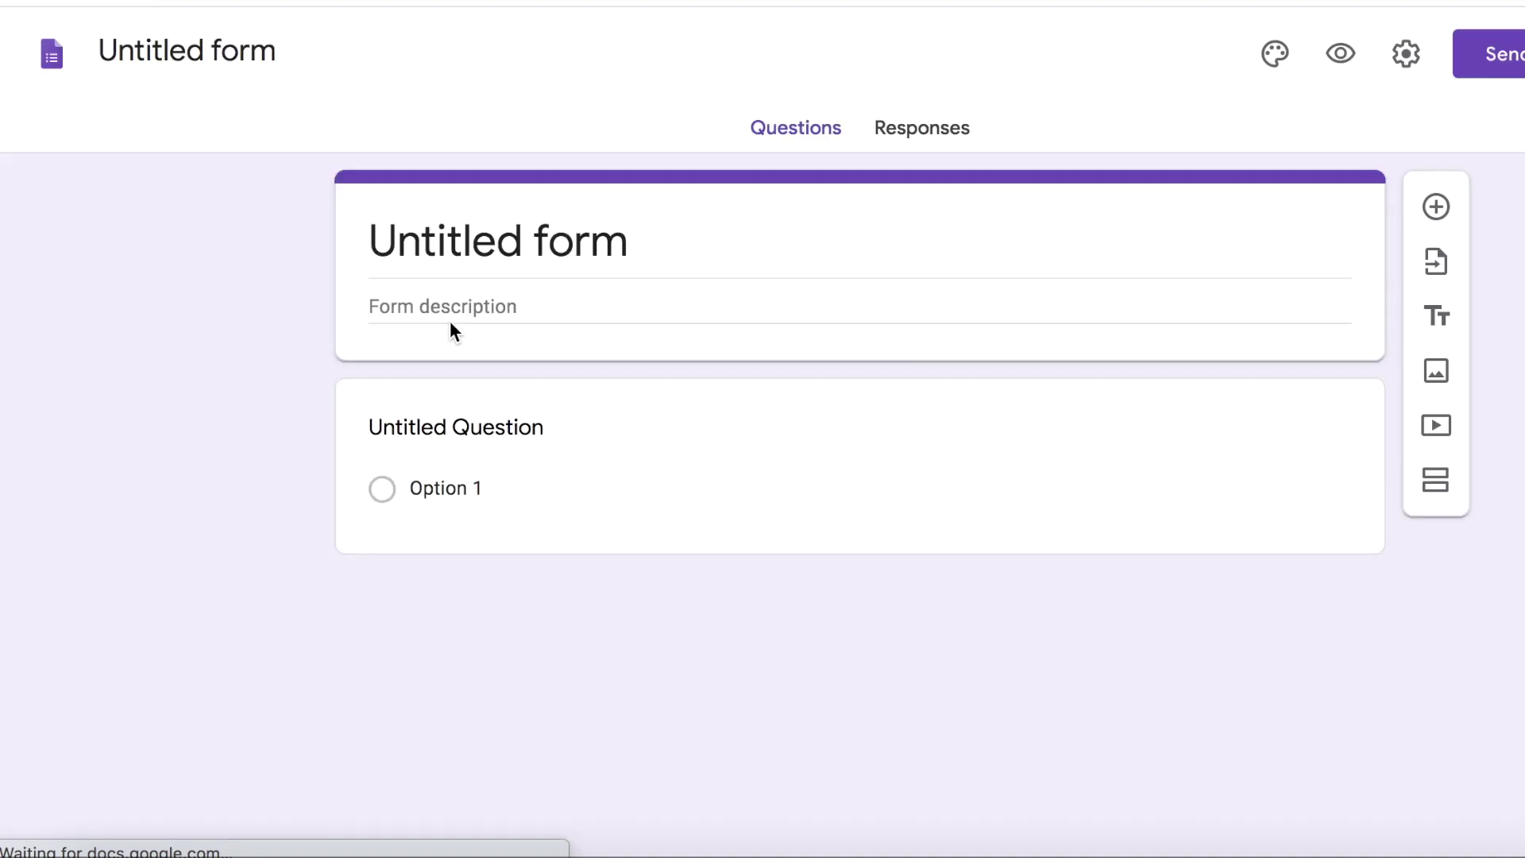
Step: Set the new form's title to "Attendance: Period 1," followed by the teacher's last name
left_click(524, 243)
key("BackSpace")
type("A")
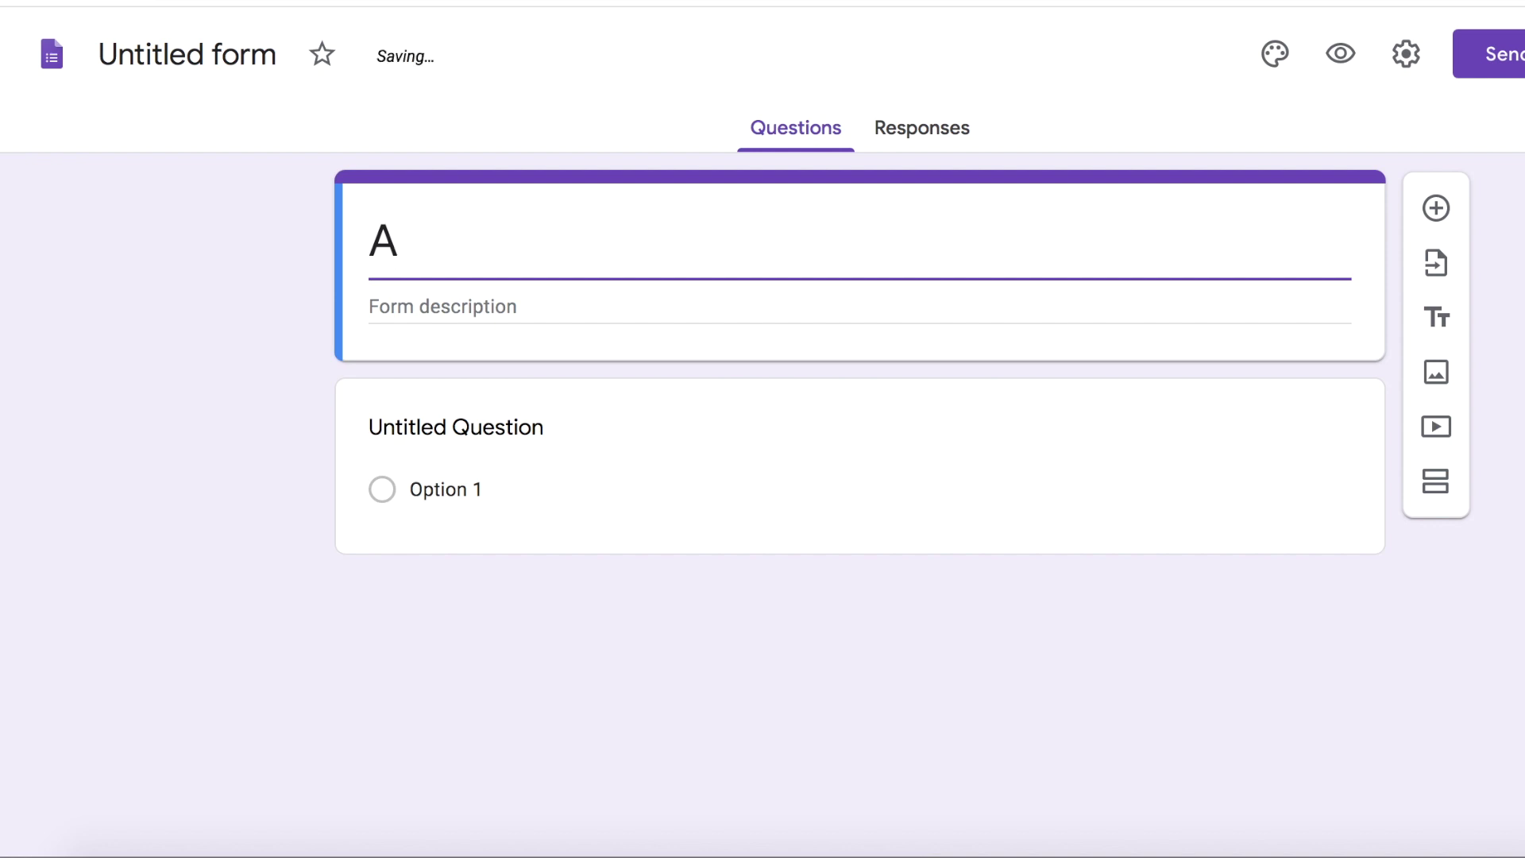
type("ttendance")
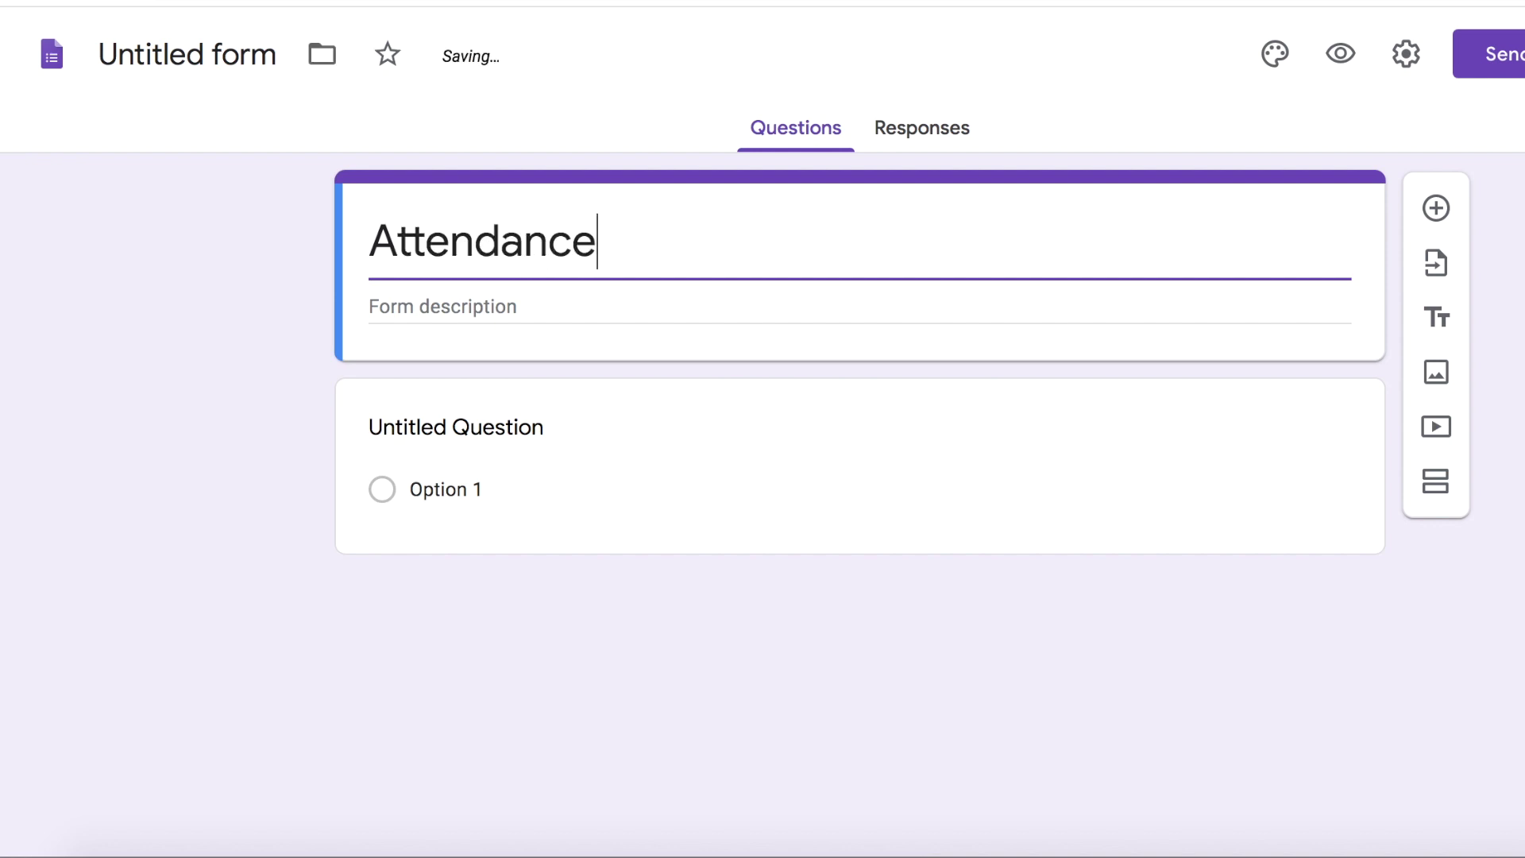
type(": Period 1, ")
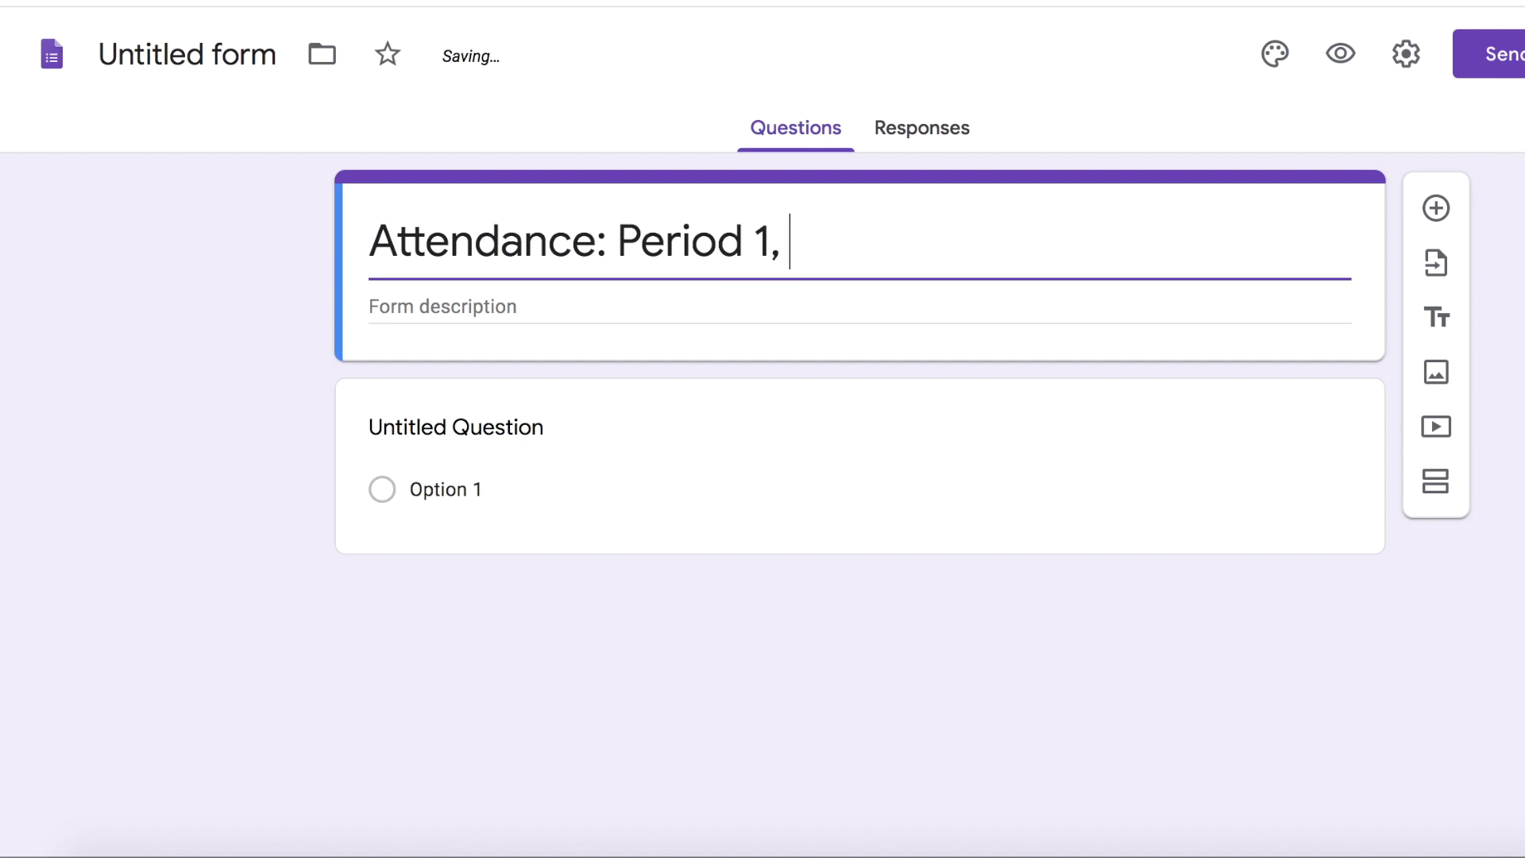
type("Rodriguez")
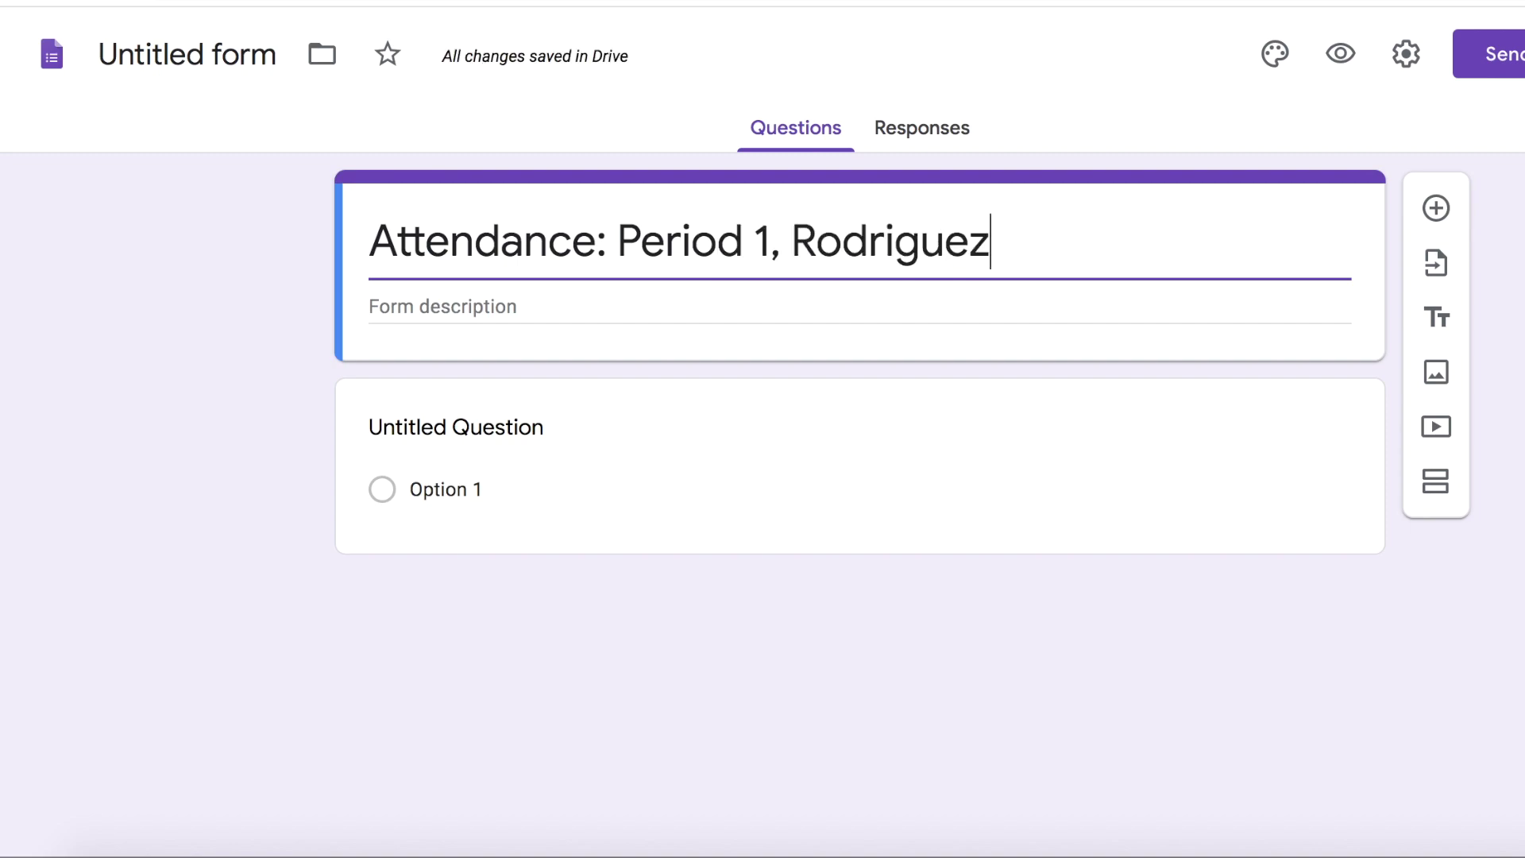
Step: Set the form description to "Please fill out this form daily to mark your attendance"
left_click(436, 306)
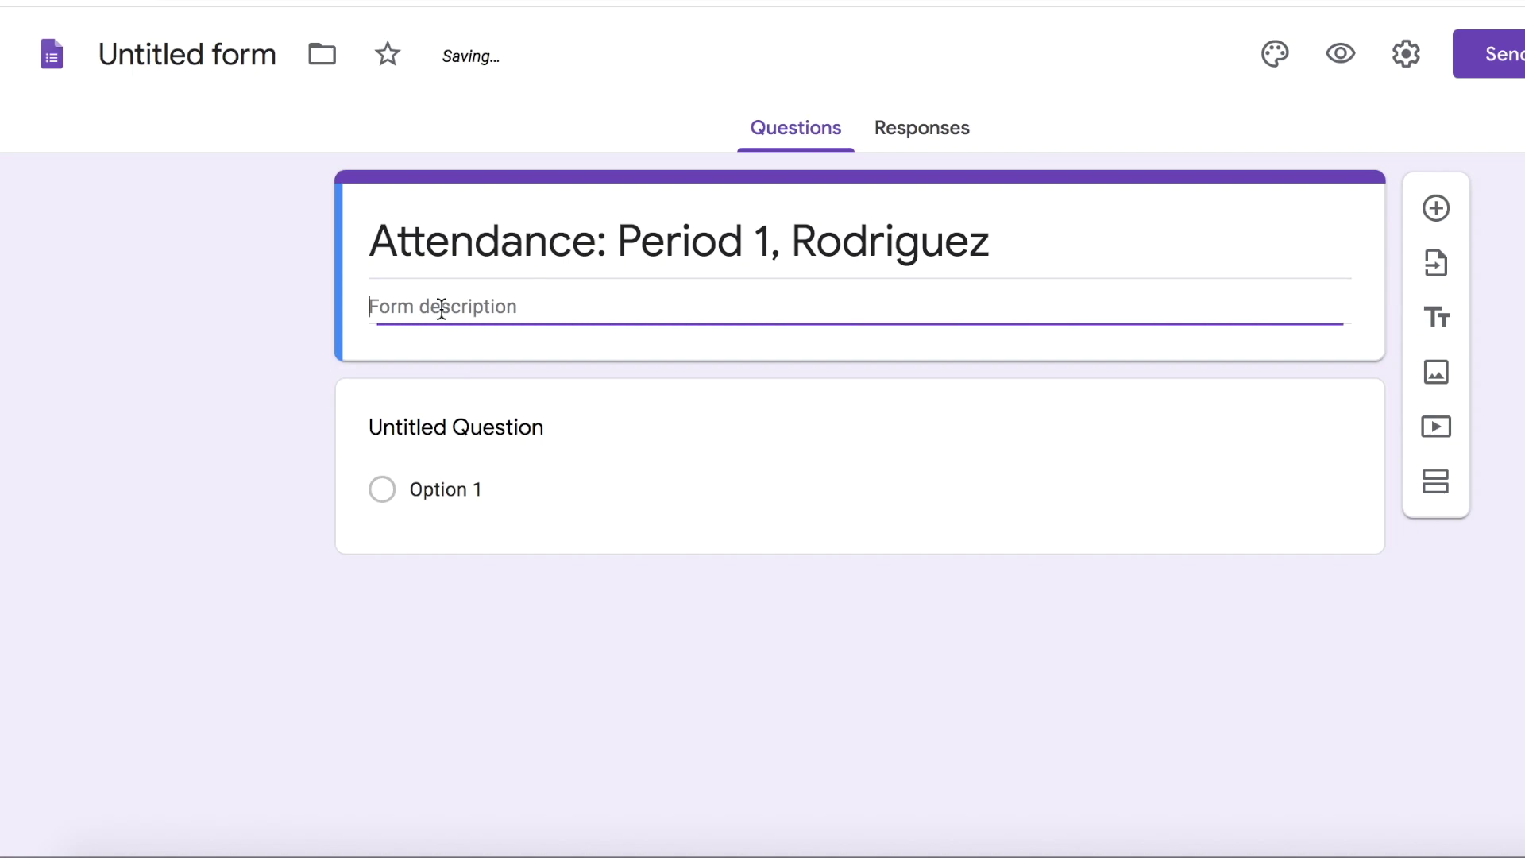
type("Please fi")
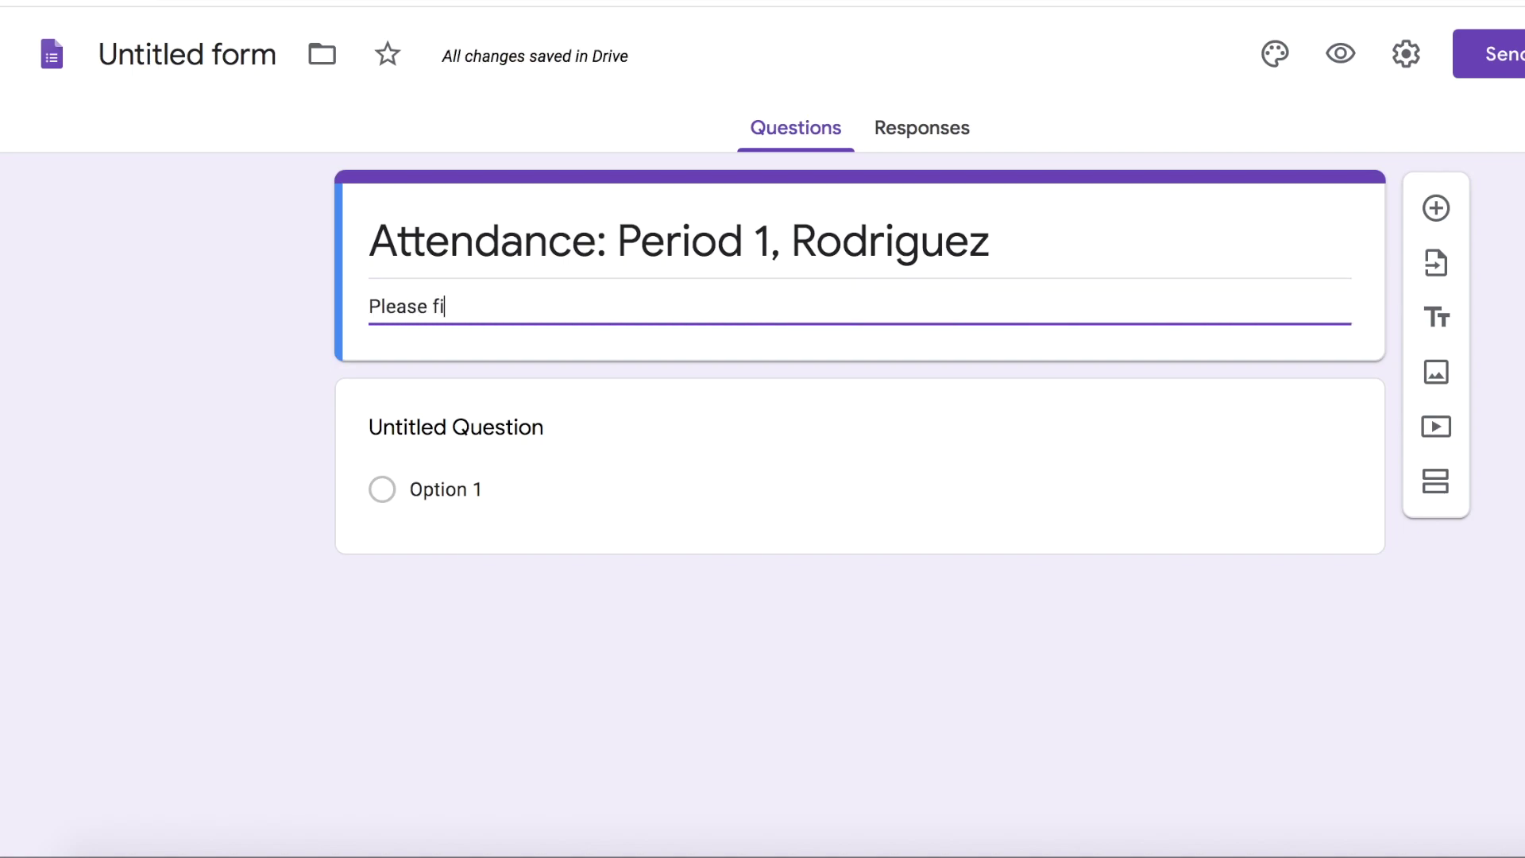
type("ll out this form daily to mark your ")
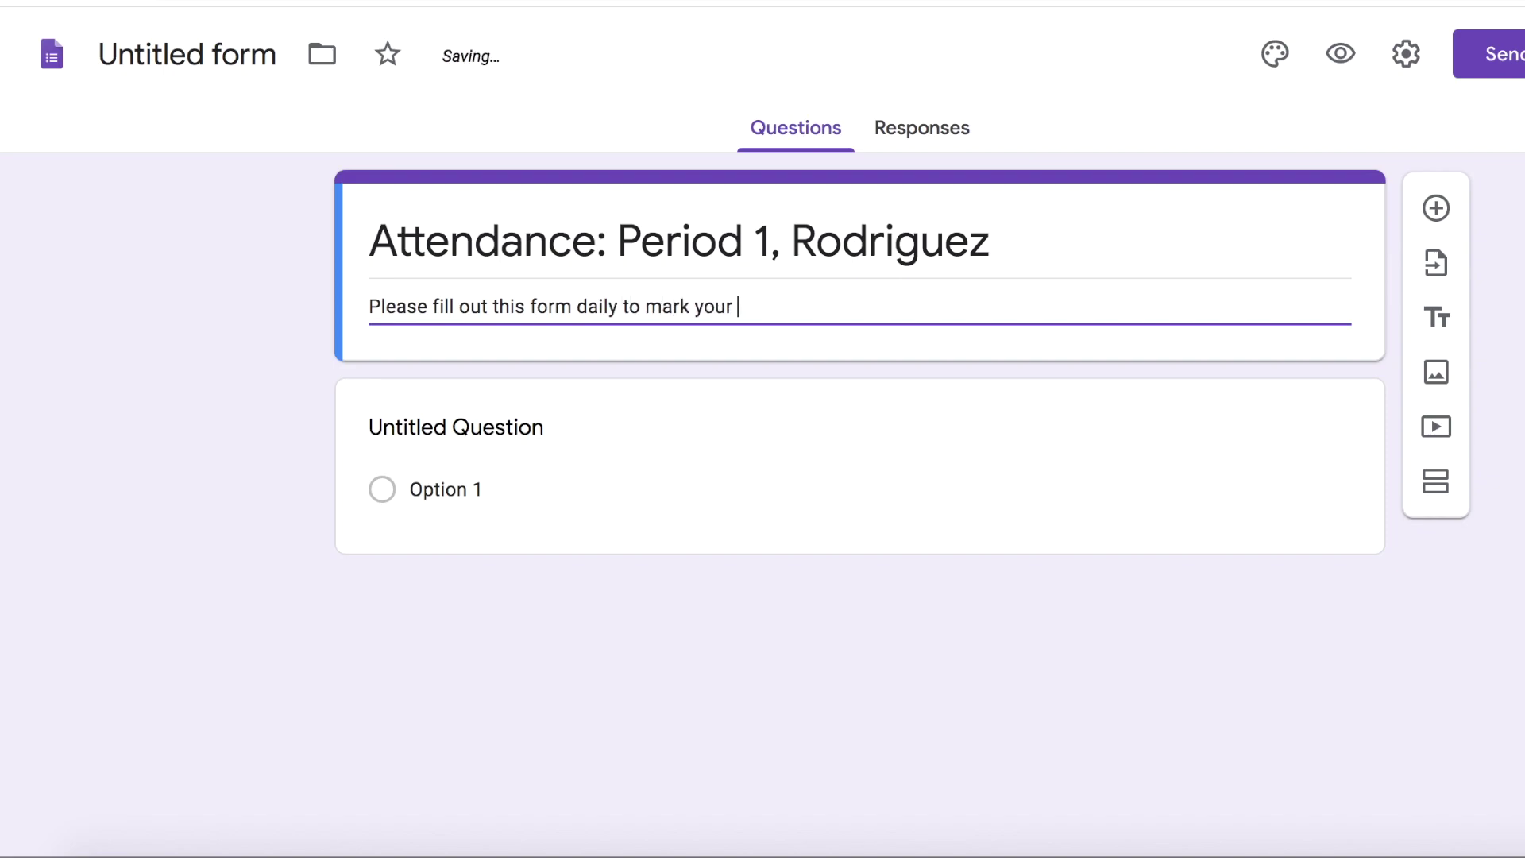
type("attendance")
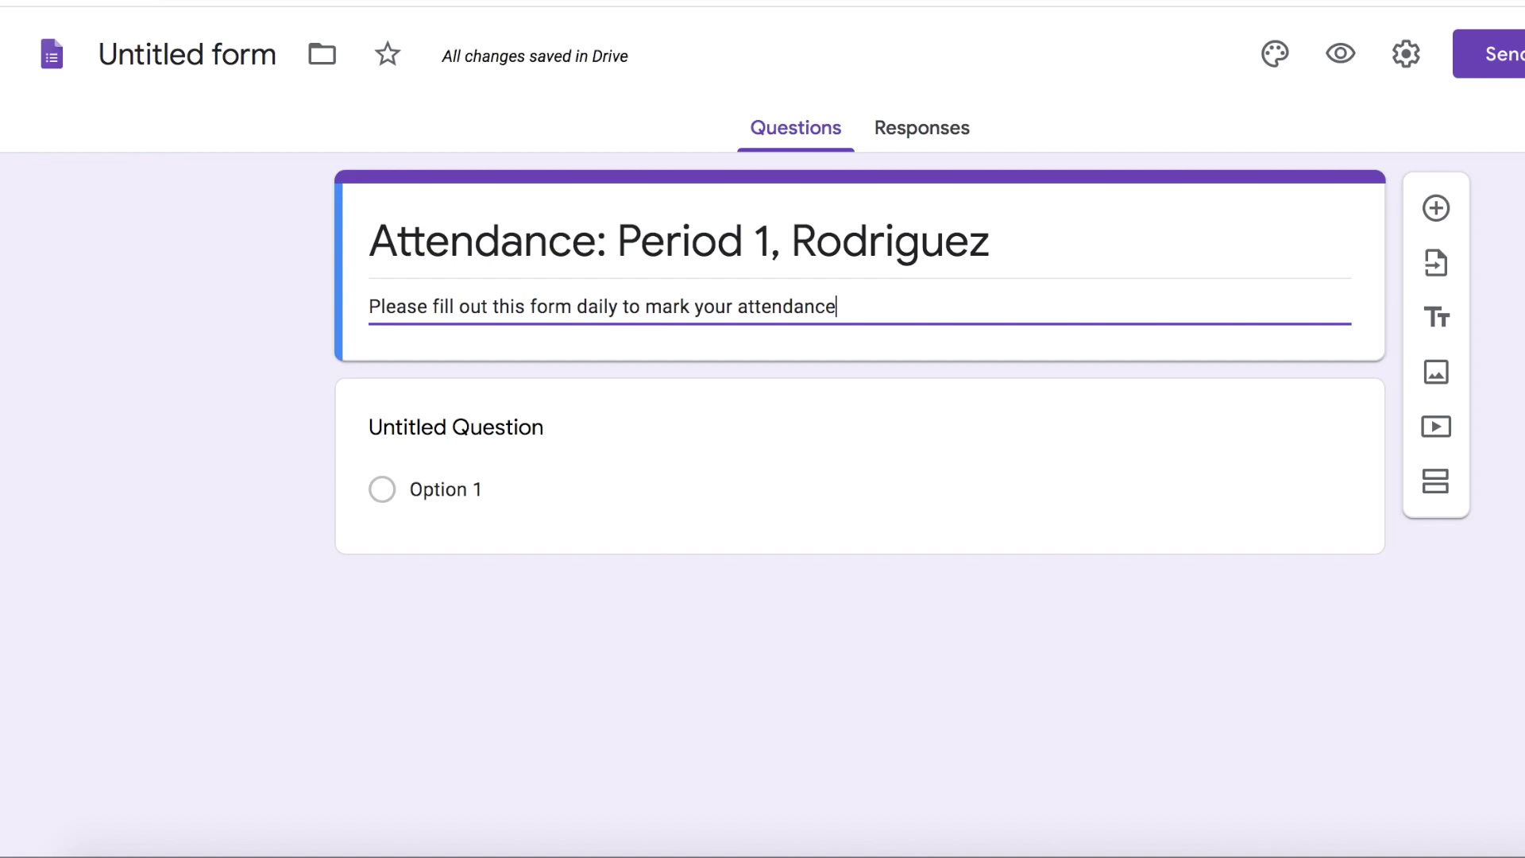
Step: Set the untitled question's text to "Please write your FIRST name here"
left_click(514, 436)
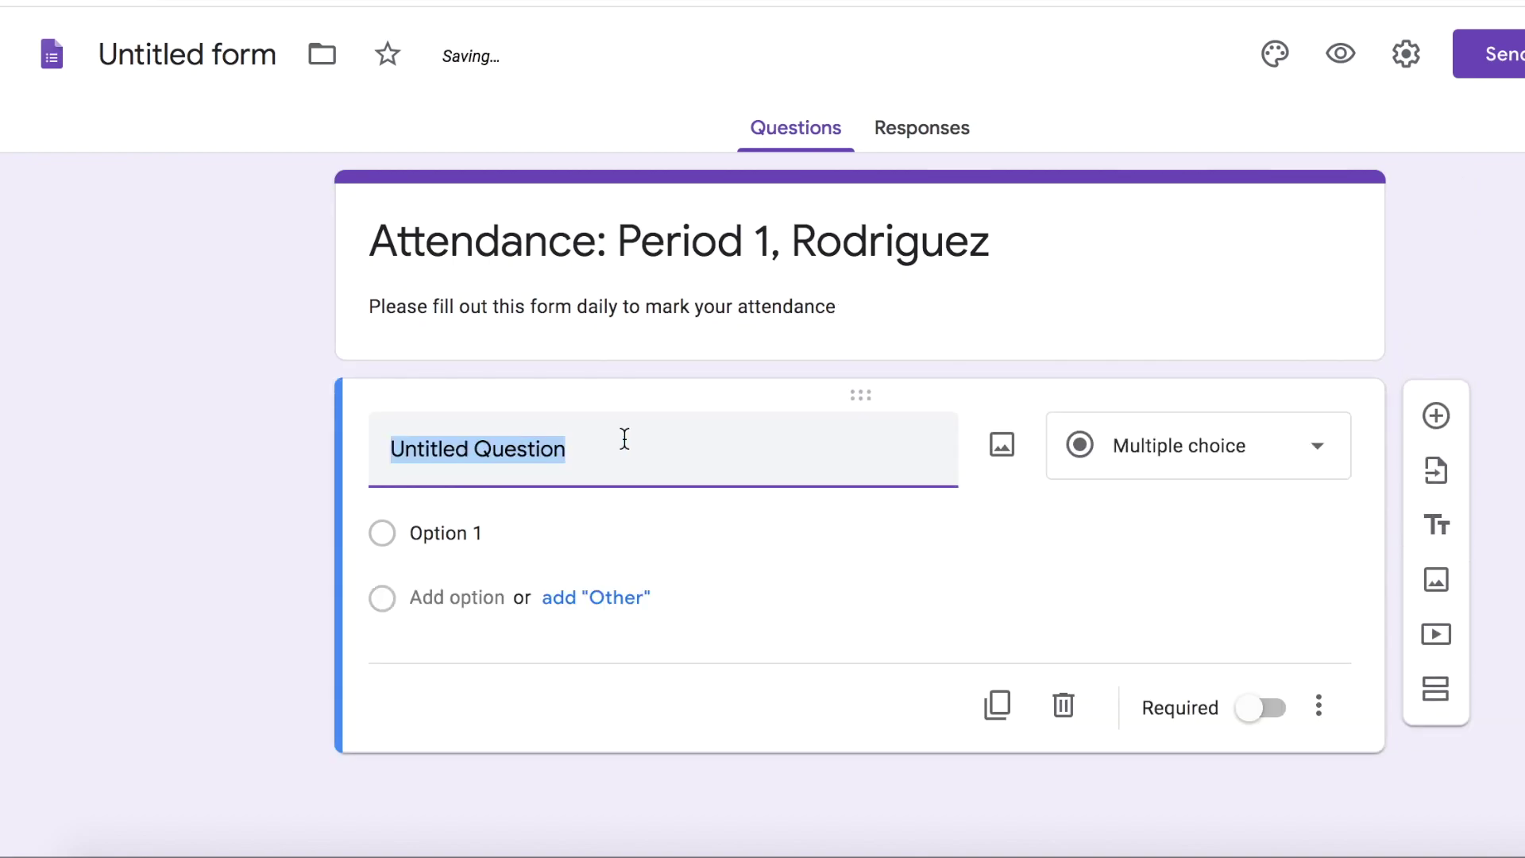
key("BackSpace")
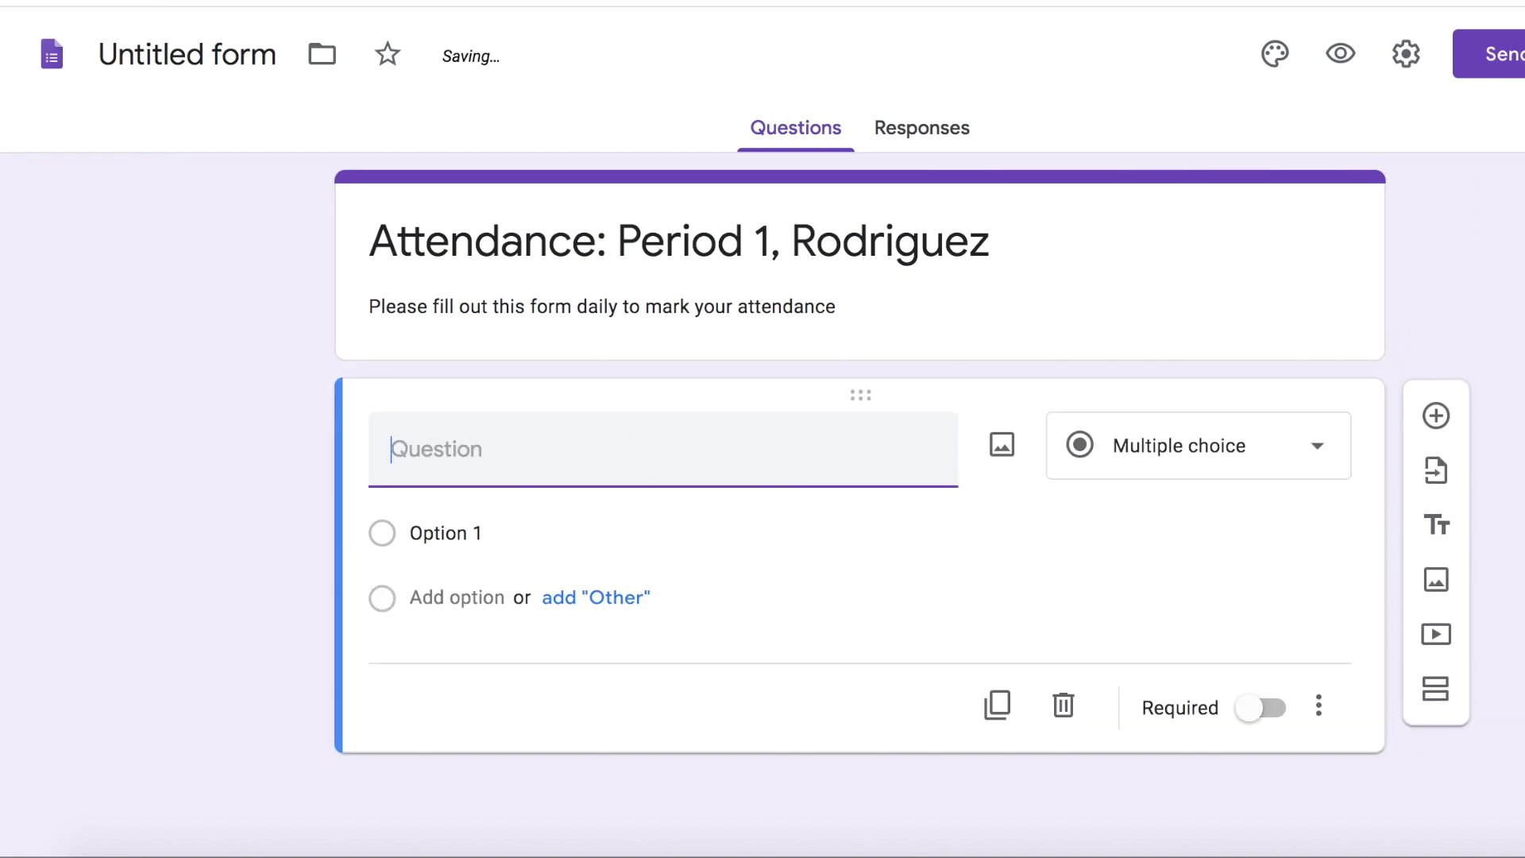
type("Plea")
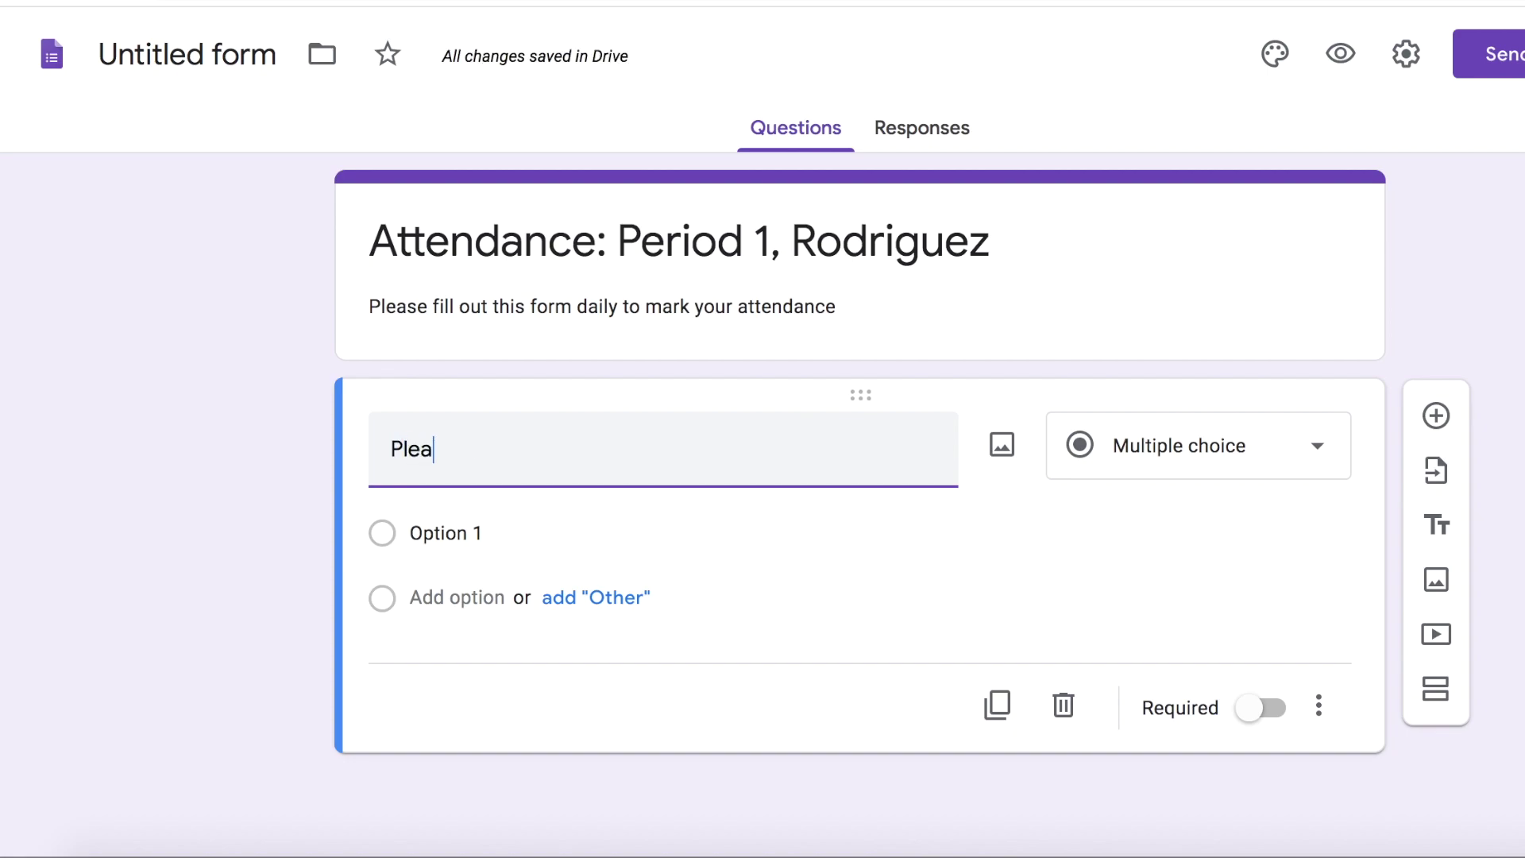
type("se write your FI")
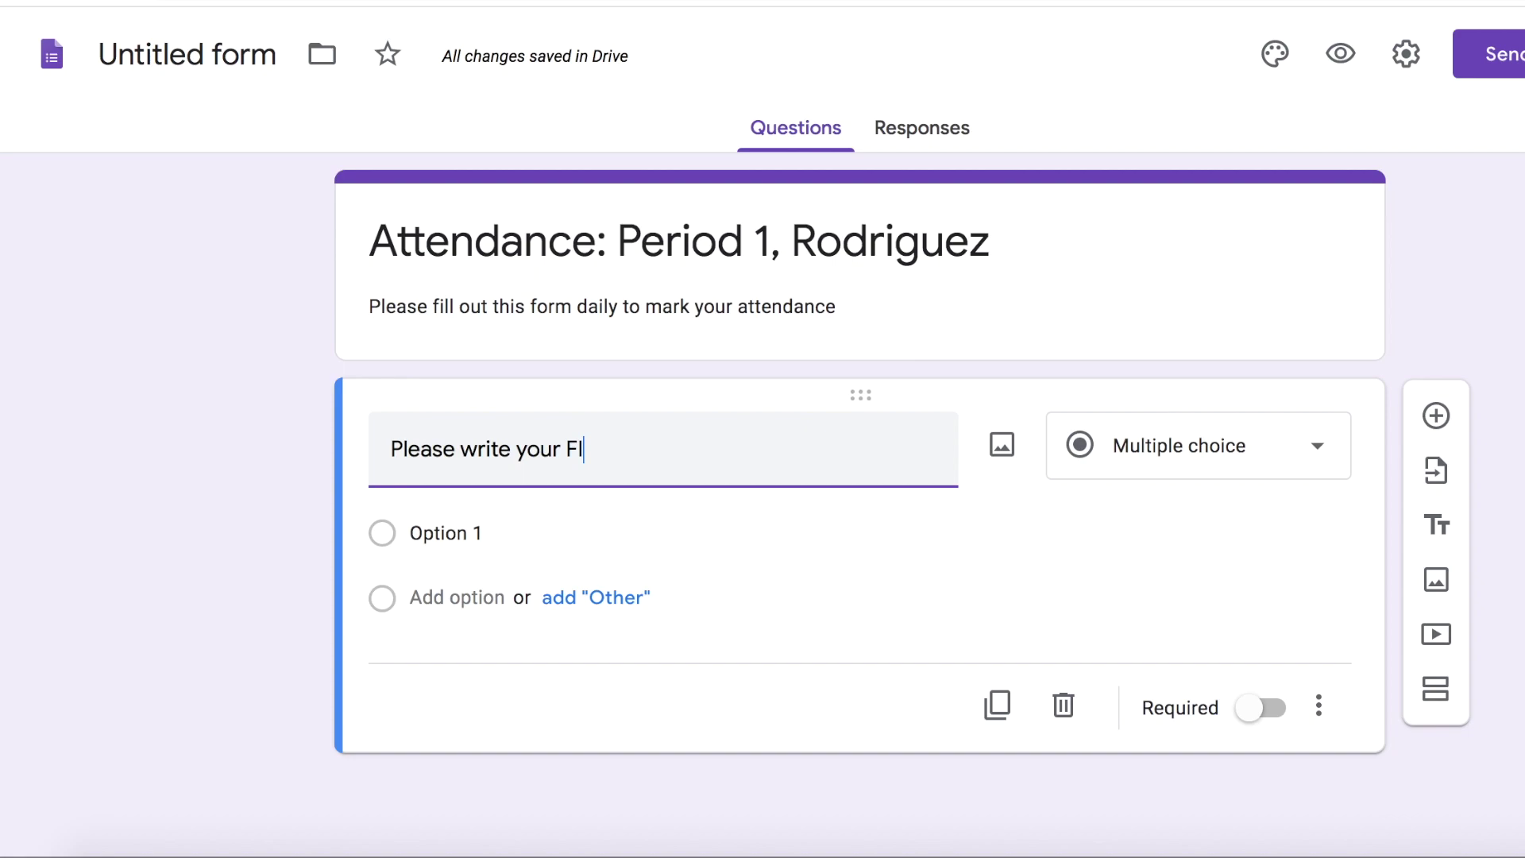
type("RST name here")
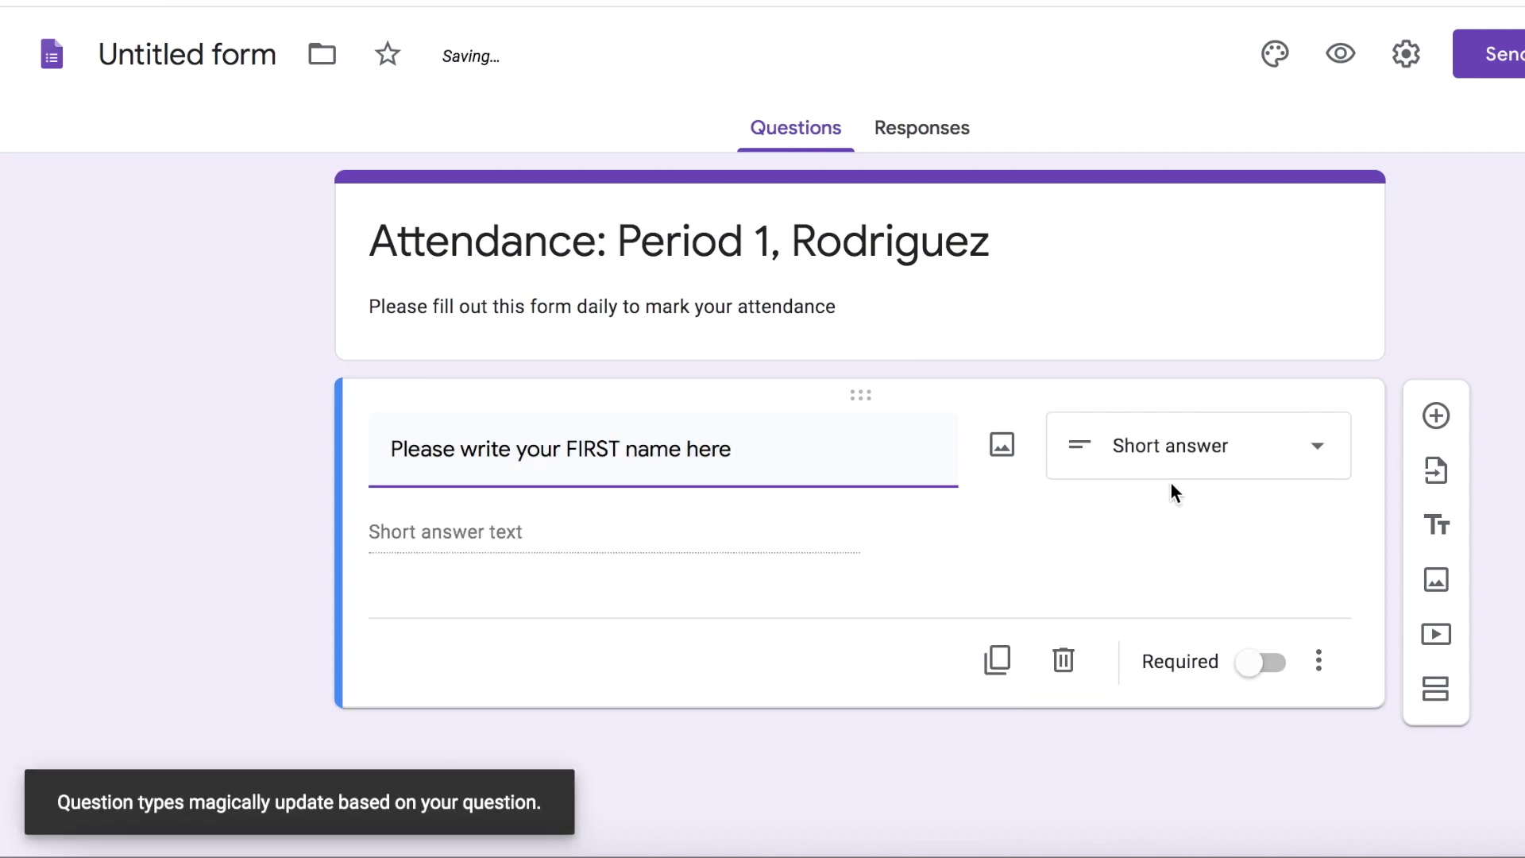
Step: Set the first-name question's type to Short answer and make it required
left_click(1172, 469)
left_click(1194, 91)
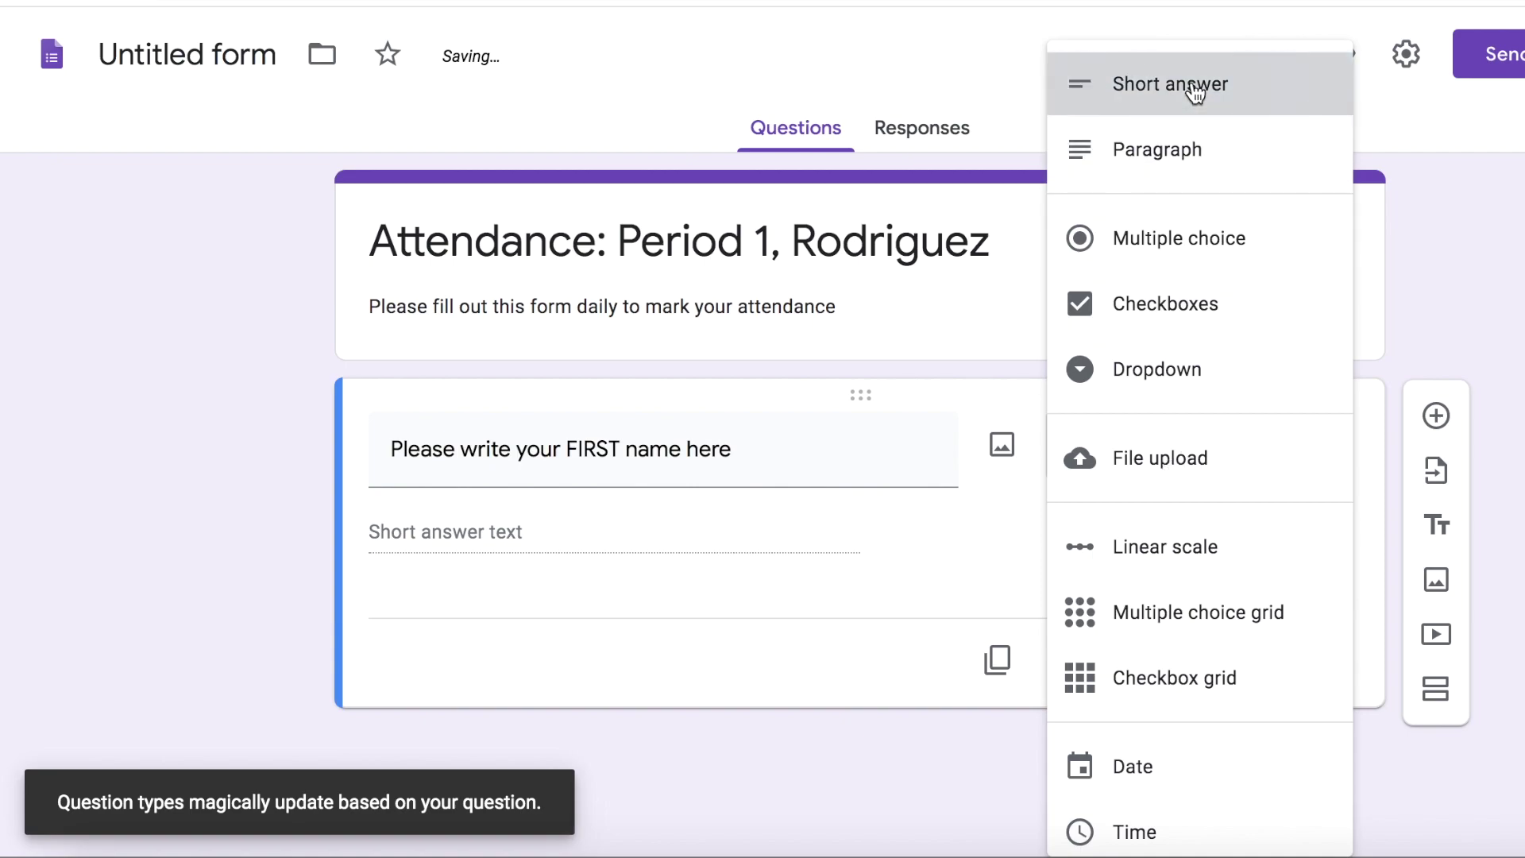
left_click(1255, 664)
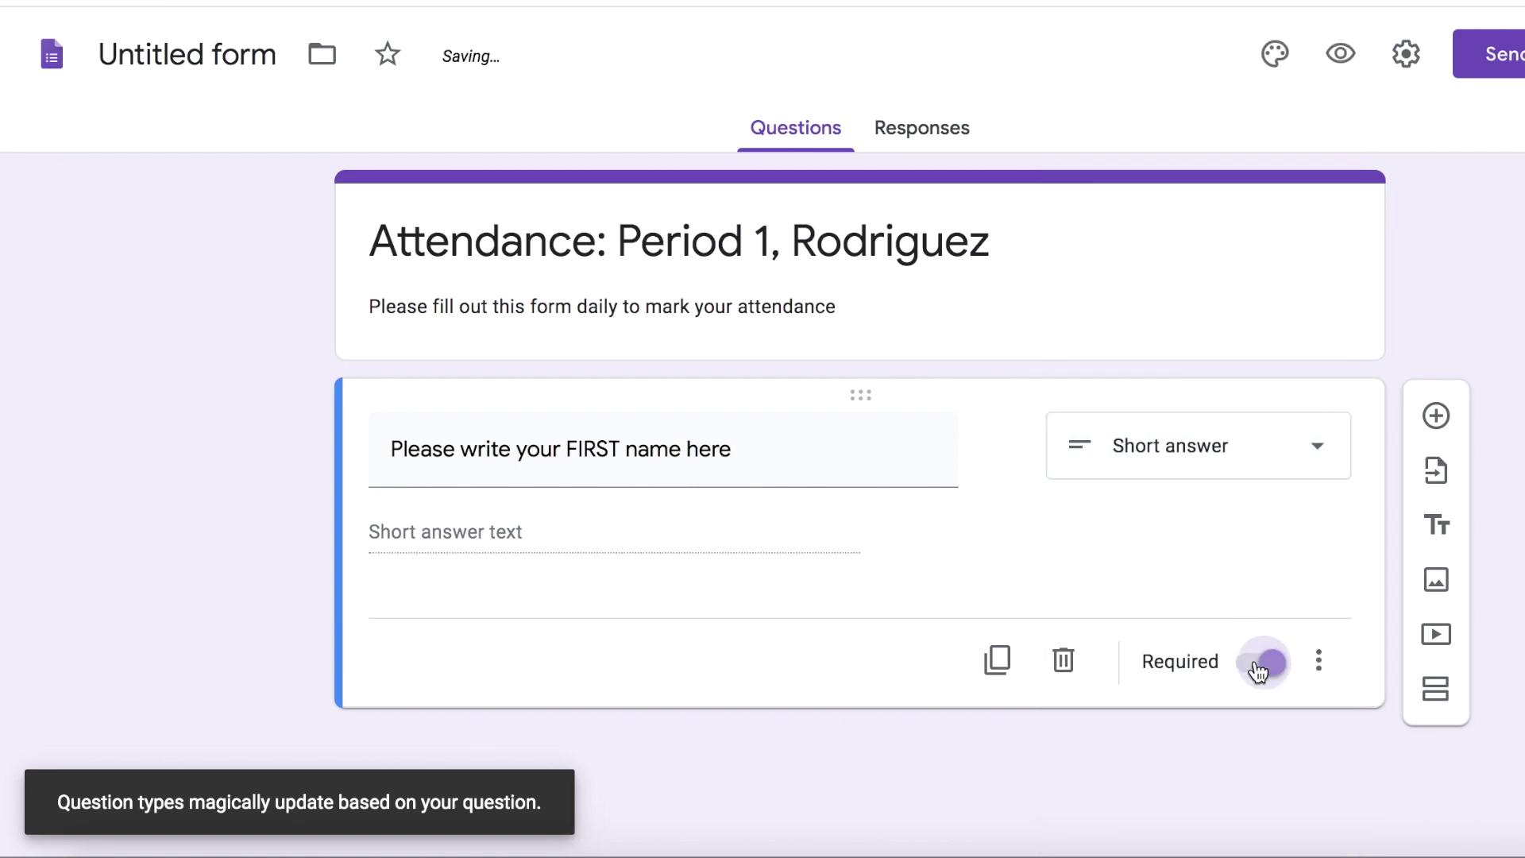
Step: Duplicate the first-name question and change the copy's text to "Please write your LAST name here"
left_click(999, 670)
left_click(742, 651)
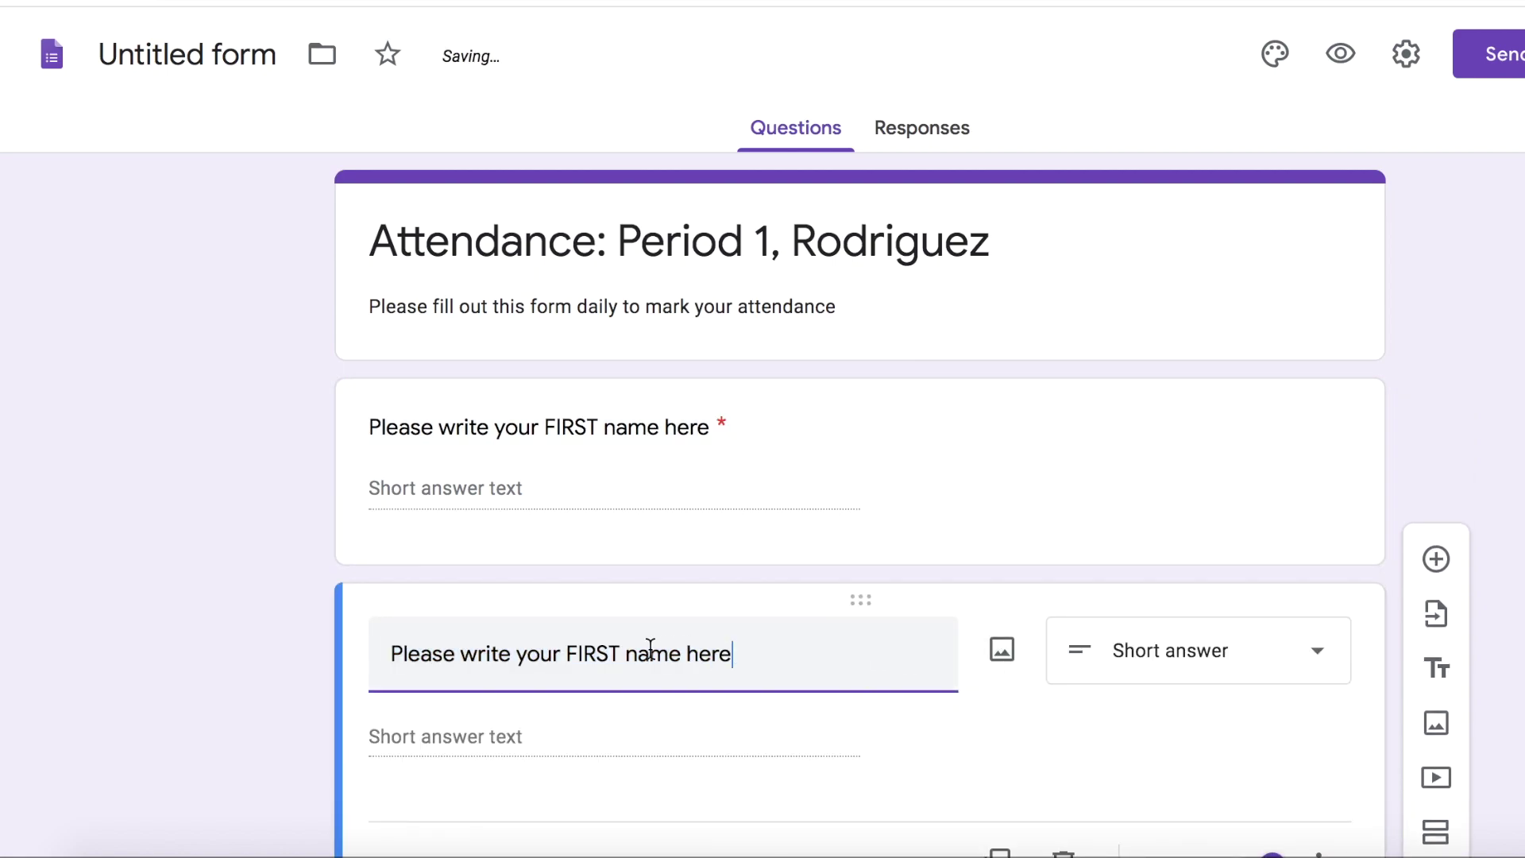
scroll(637, 657, "down", 2)
key("BackSpace")
key("BackSpace")
key("BackSpace")
key("BackSpace")
key("BackSpace")
type("LAST")
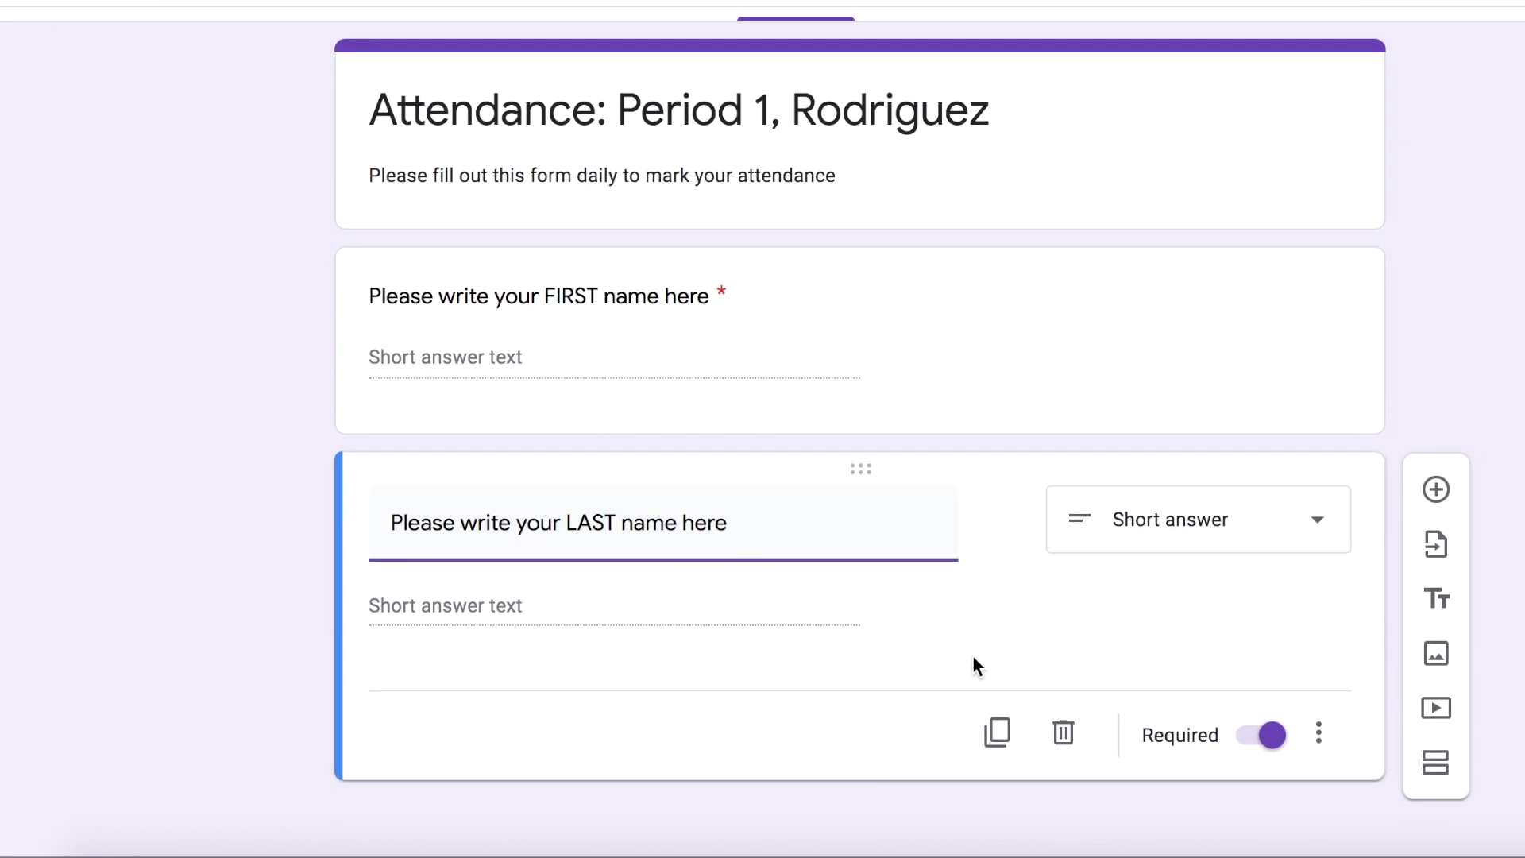
Step: Duplicate the last-name question and replace the copy's text with "Check below to mark your Period 1 Government attendance"
left_click(999, 739)
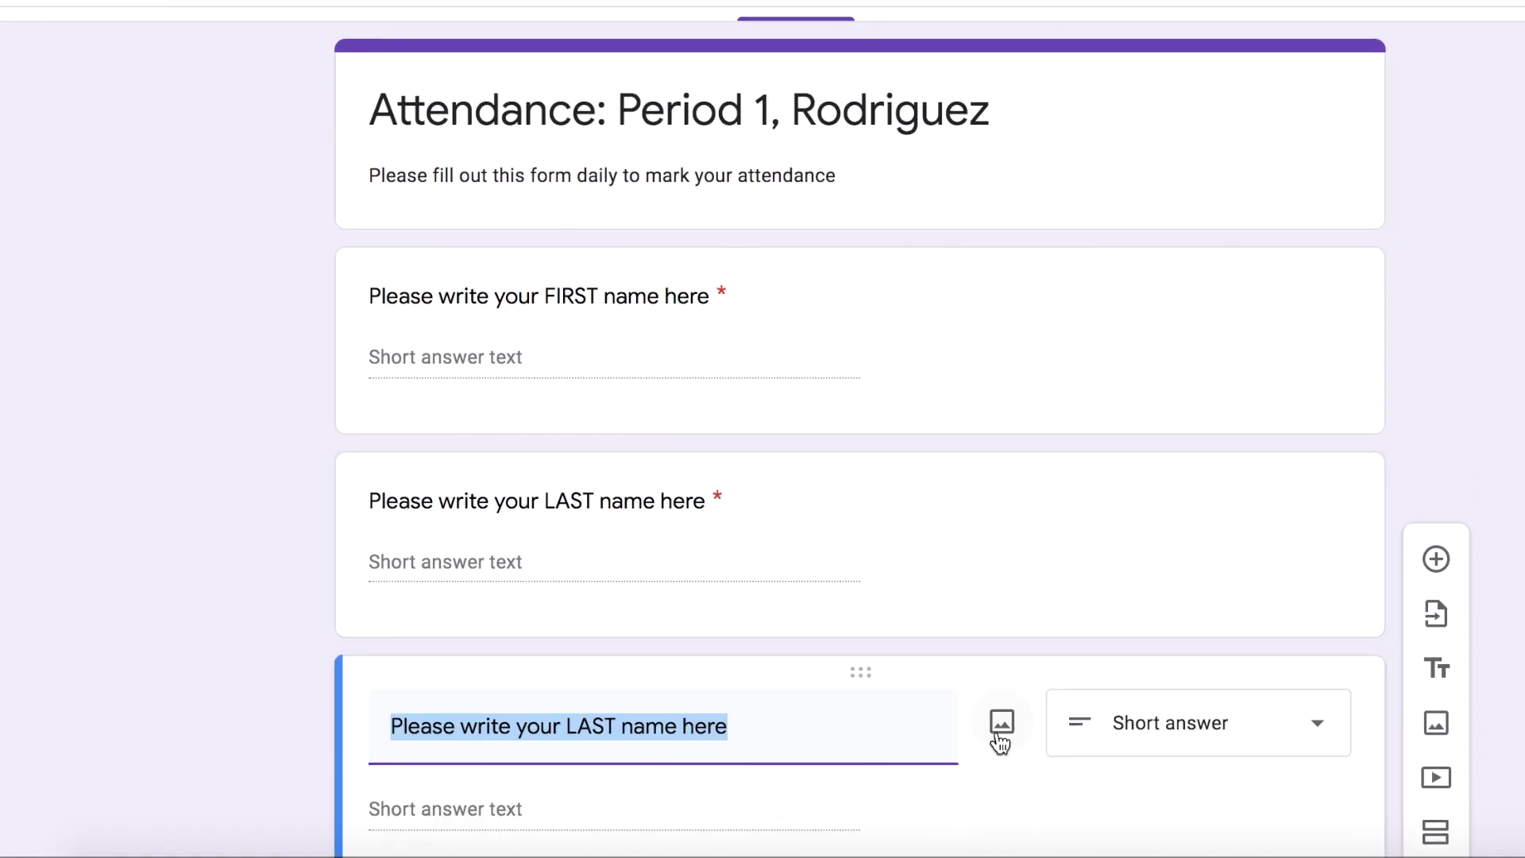
key("BackSpace")
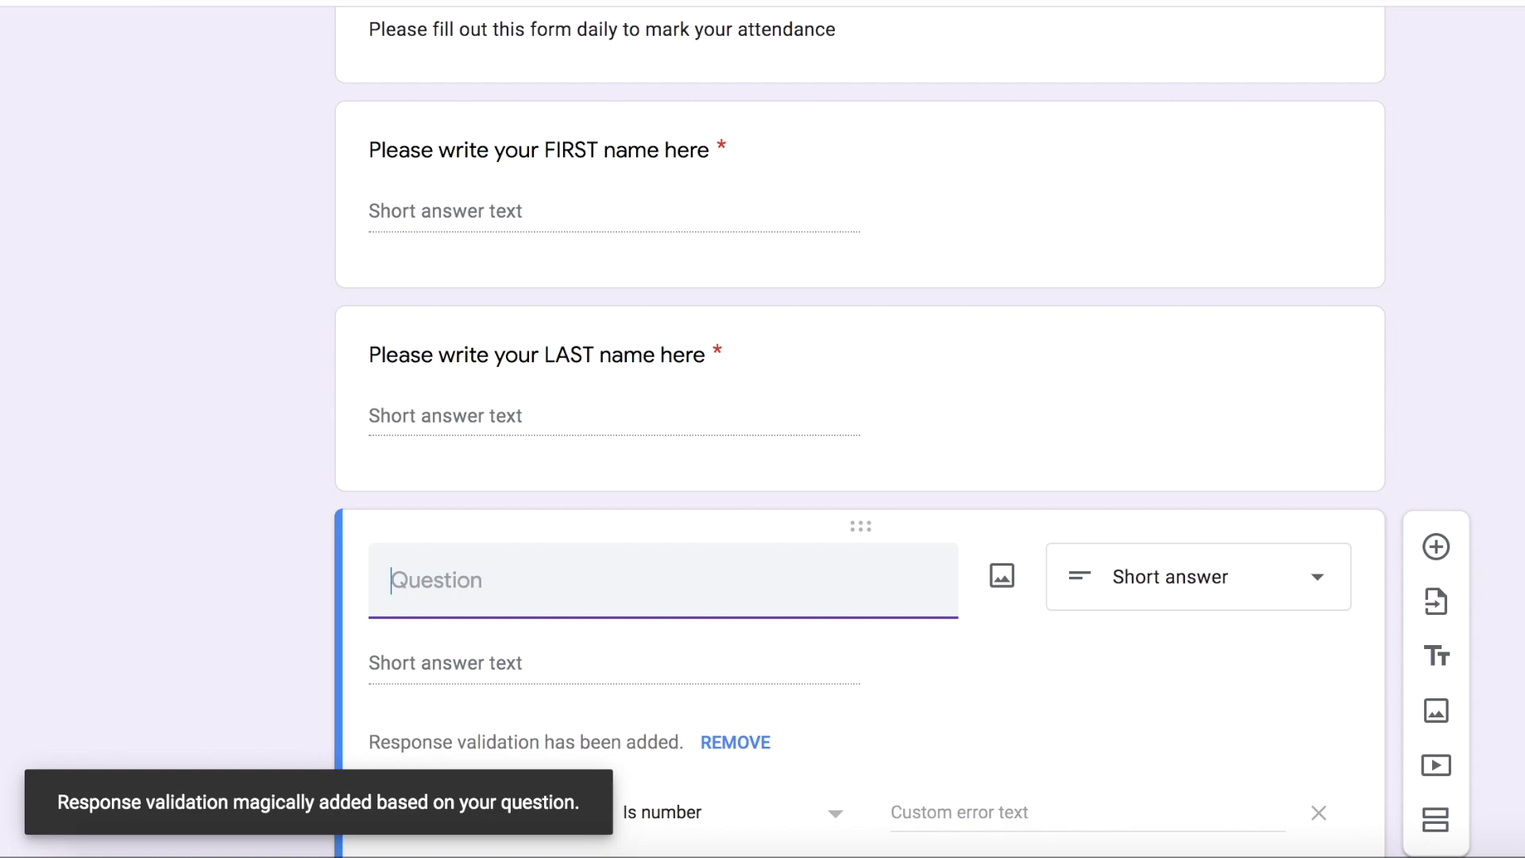
type("Check")
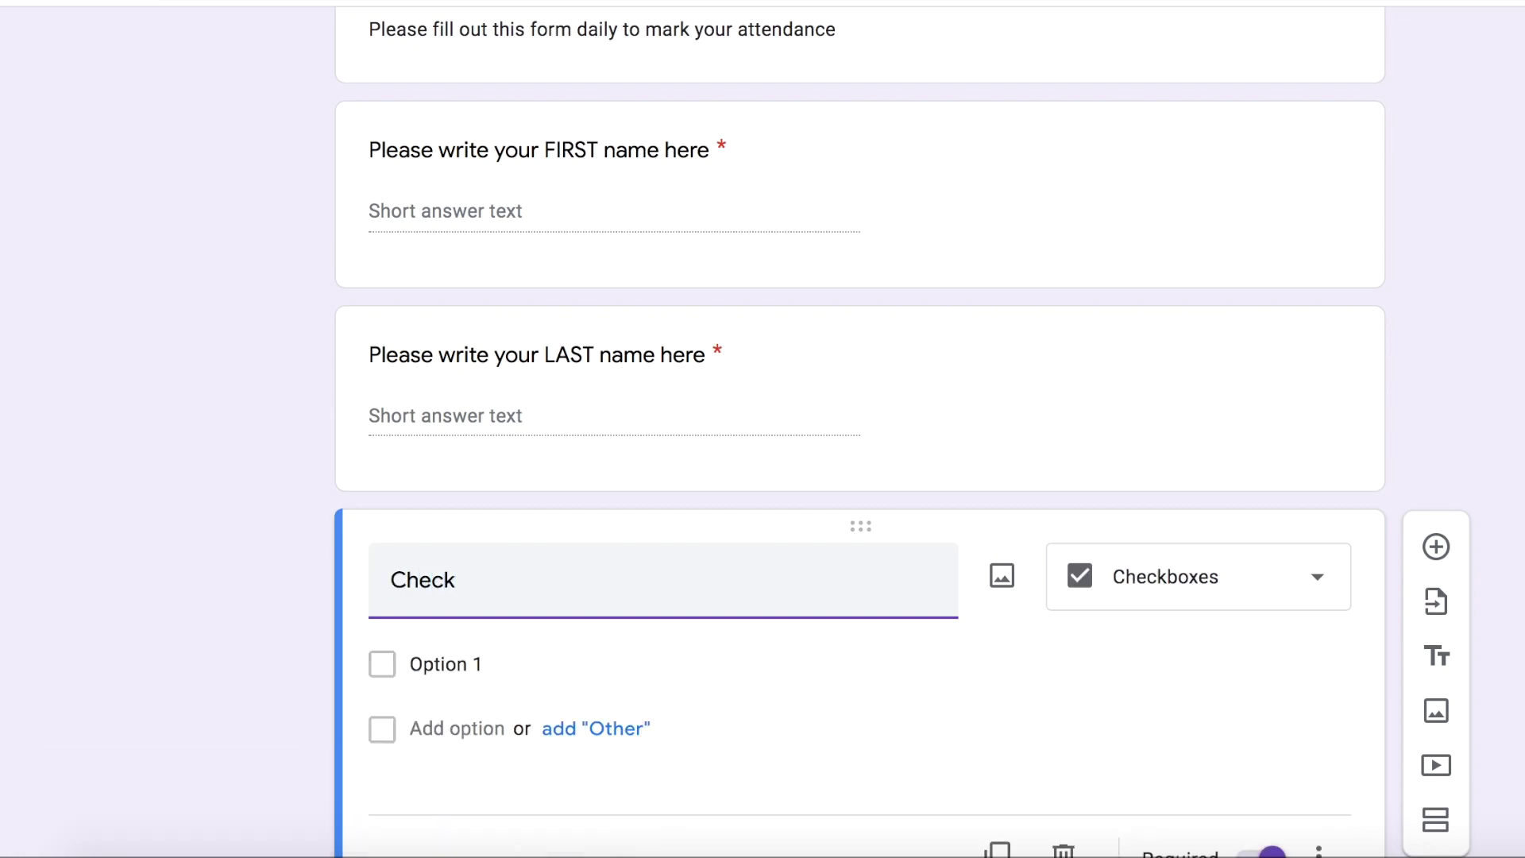
type(" below to ma")
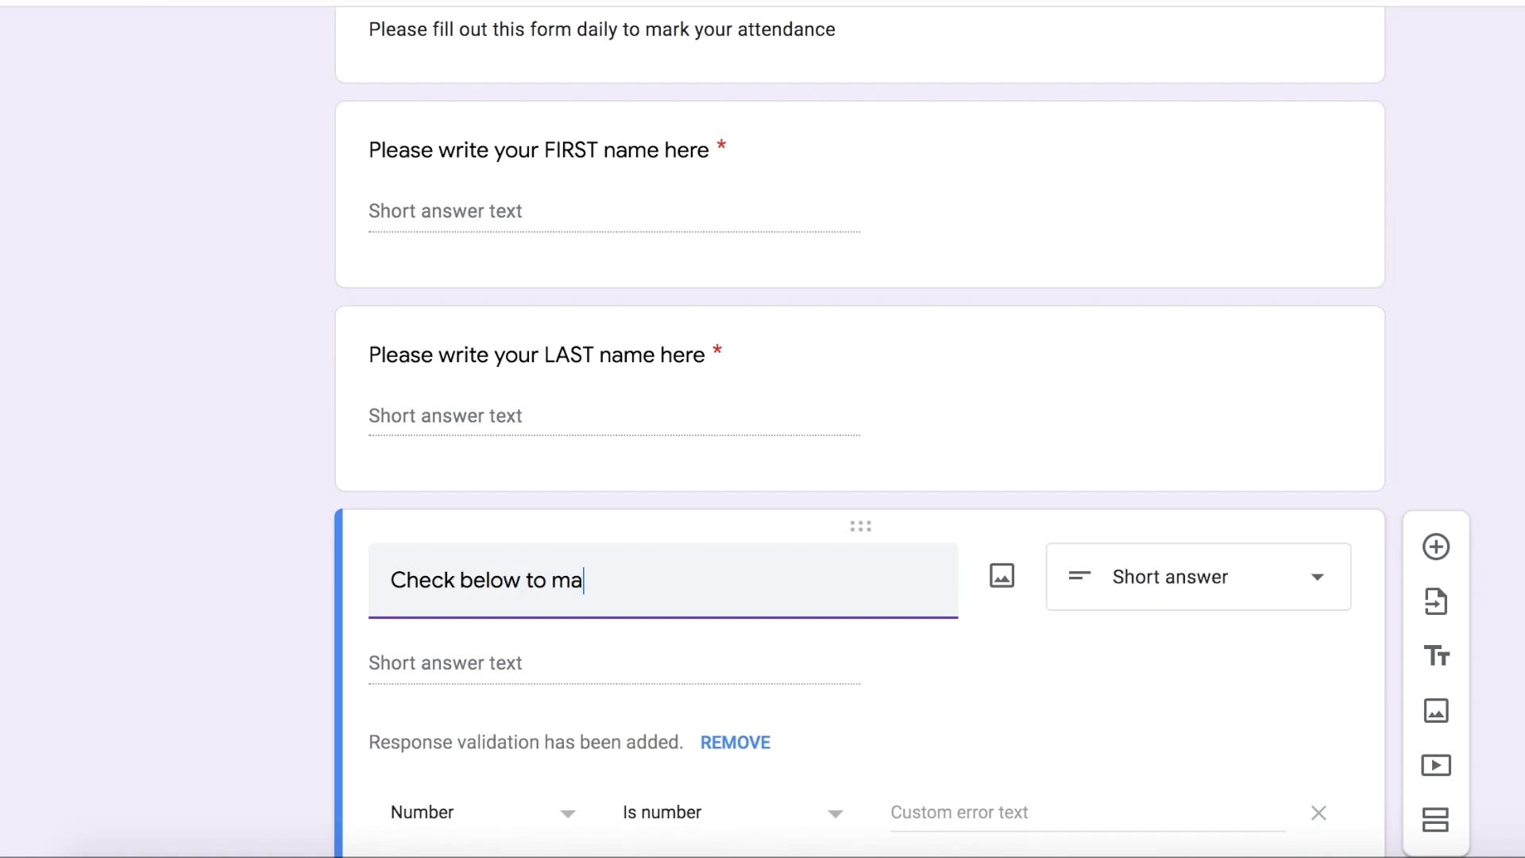
type("rk you")
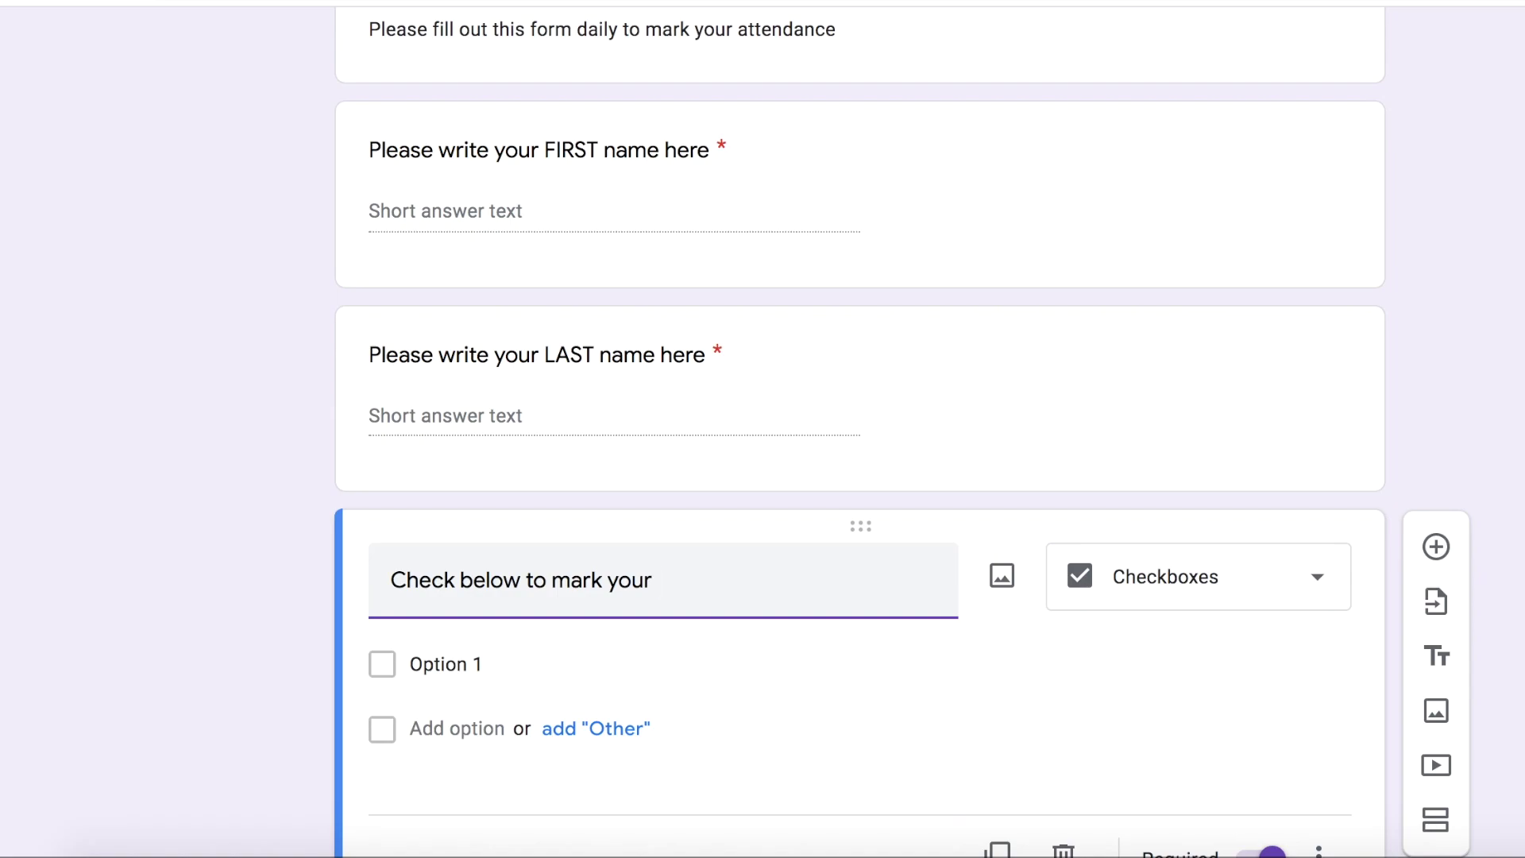
type("r Period 2")
key("BackSpace")
type("1 Gover")
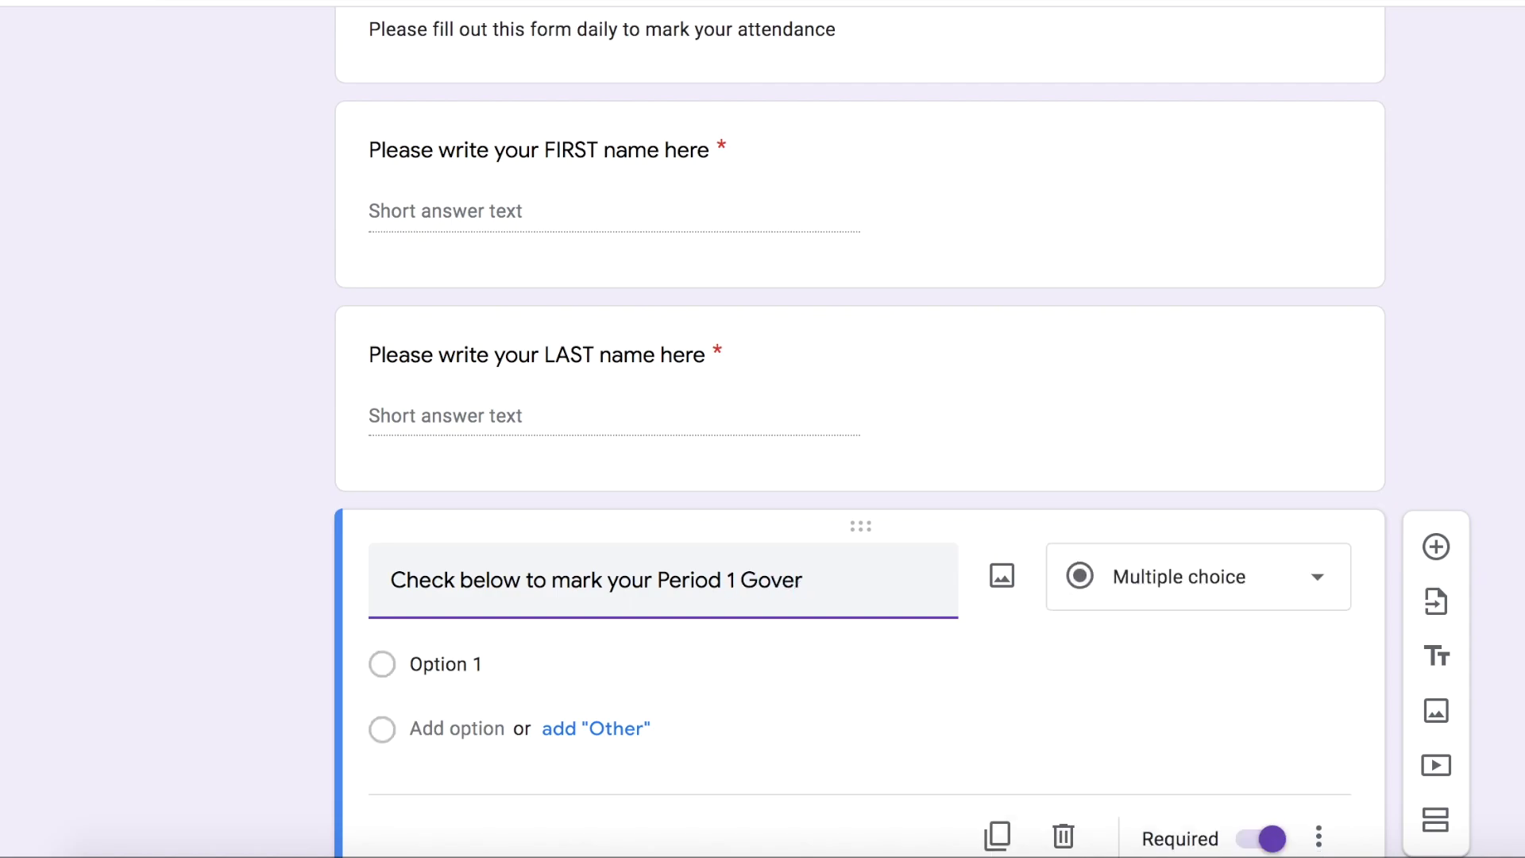
type("nment attendance")
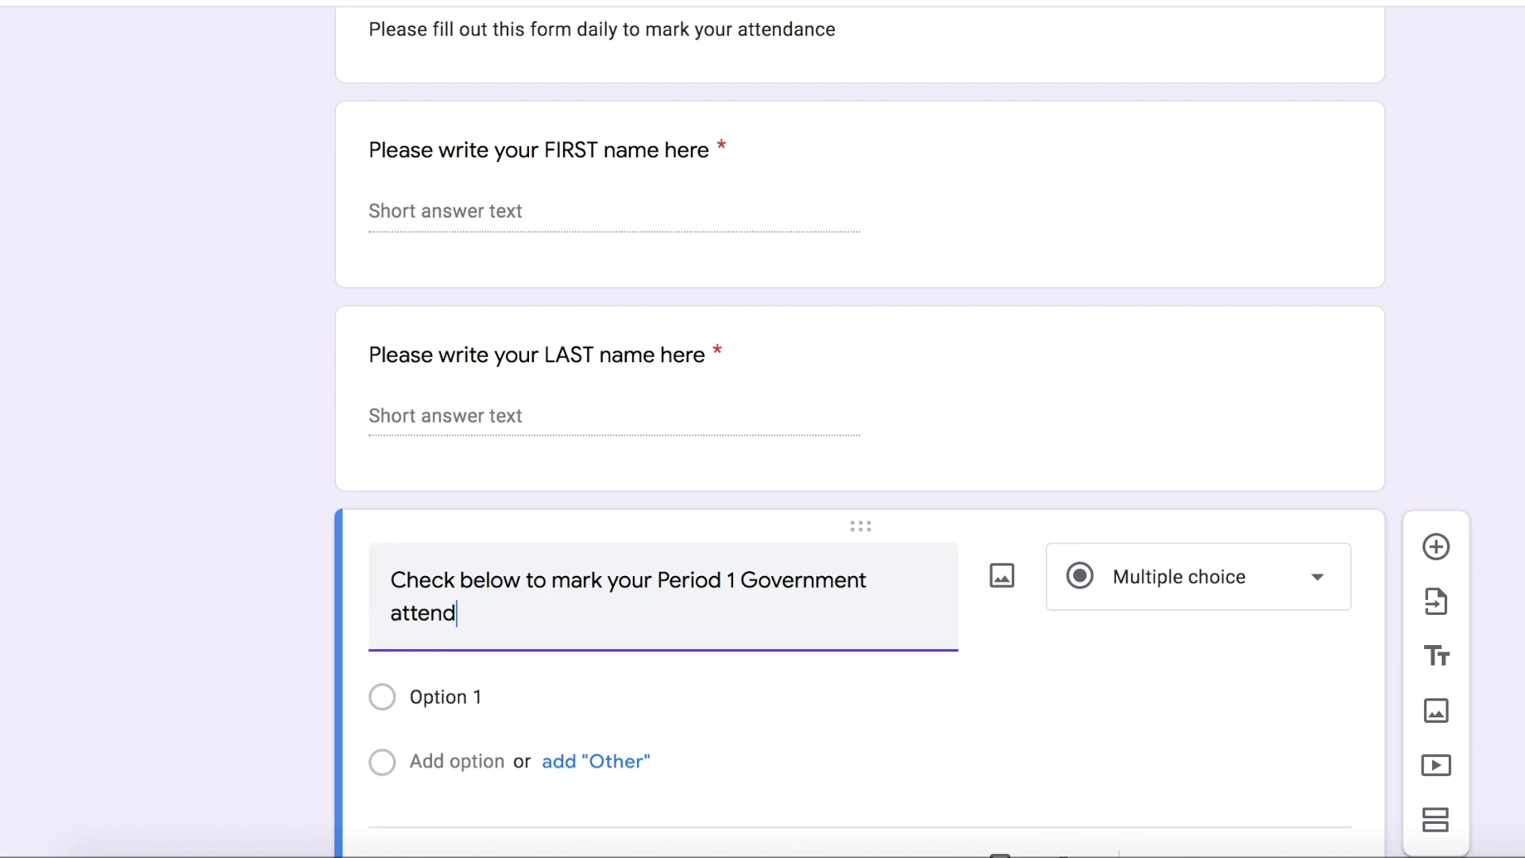
Step: Rename the attendance question's first choice as "I'm here!"
left_click(572, 685)
key("BackSpace")
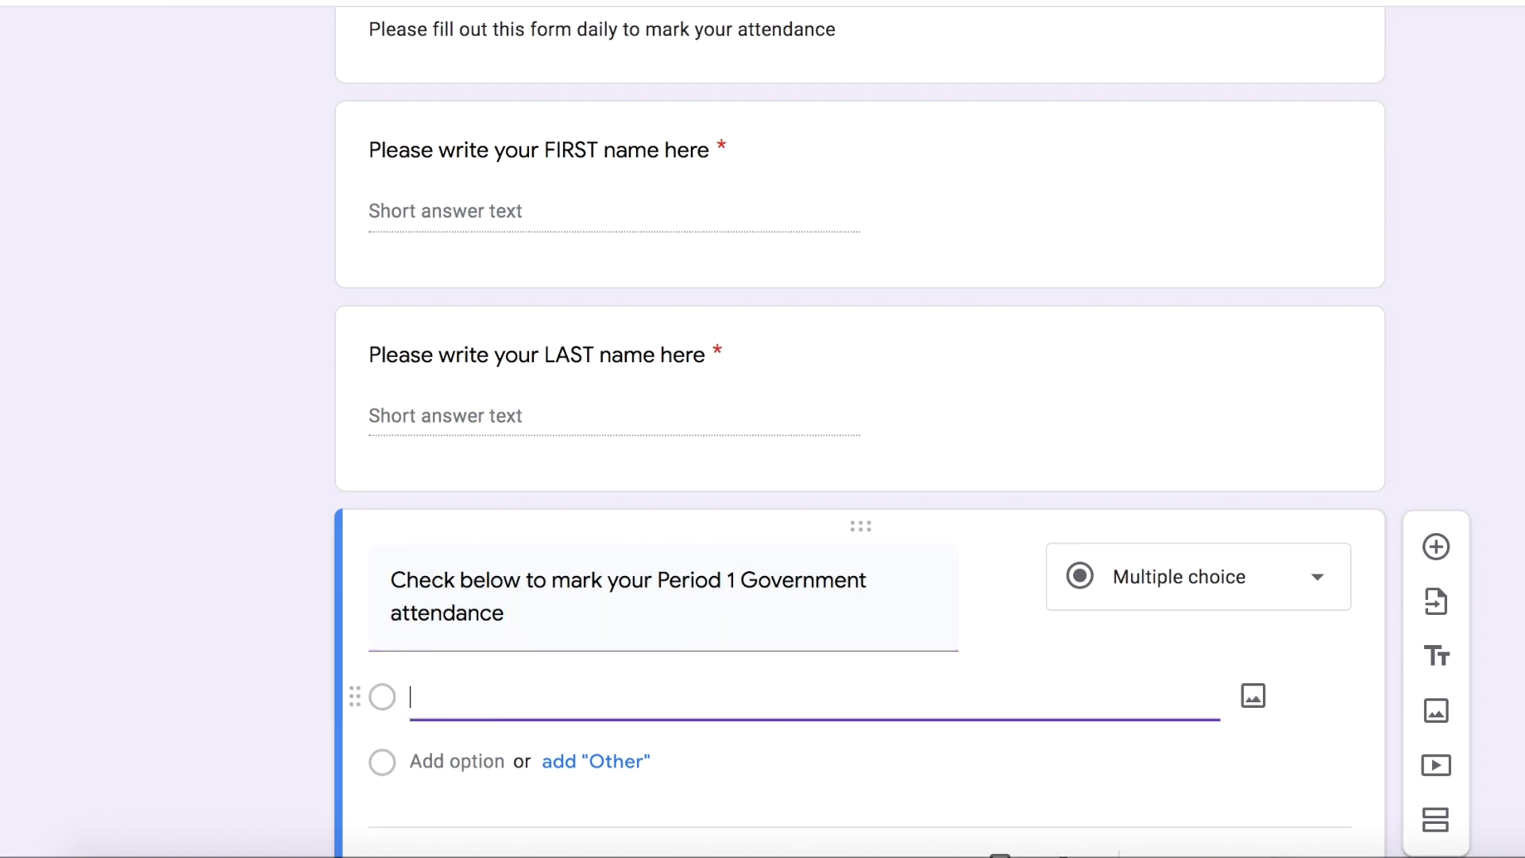
type("I'm here!")
Step: Review the attendance form's title, description and three questions from start to end
scroll(1112, 722, "down", 2)
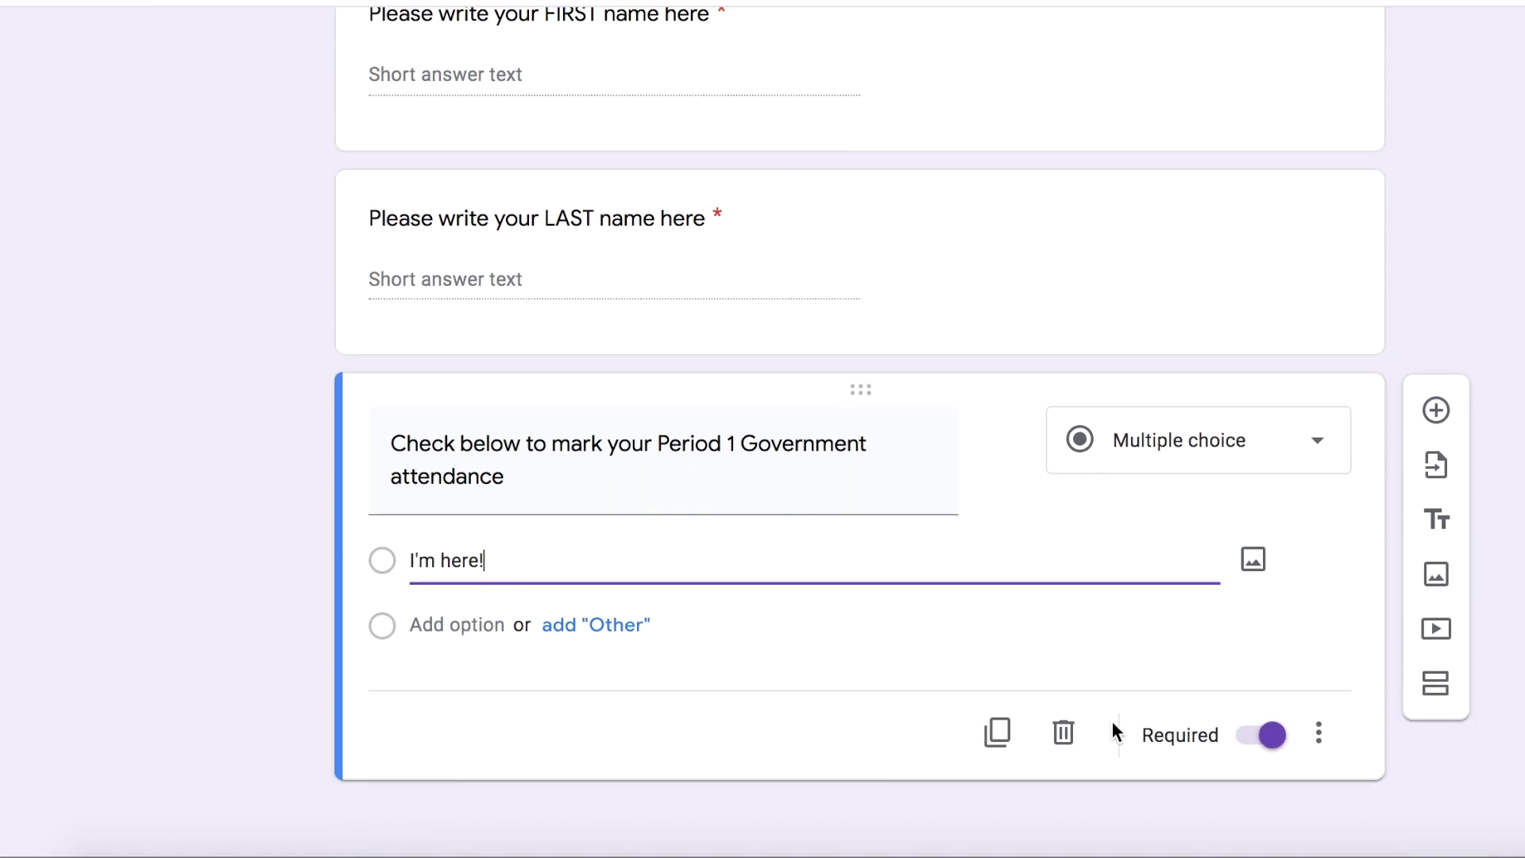
scroll(977, 608, "up", 3)
scroll(980, 612, "up", 3)
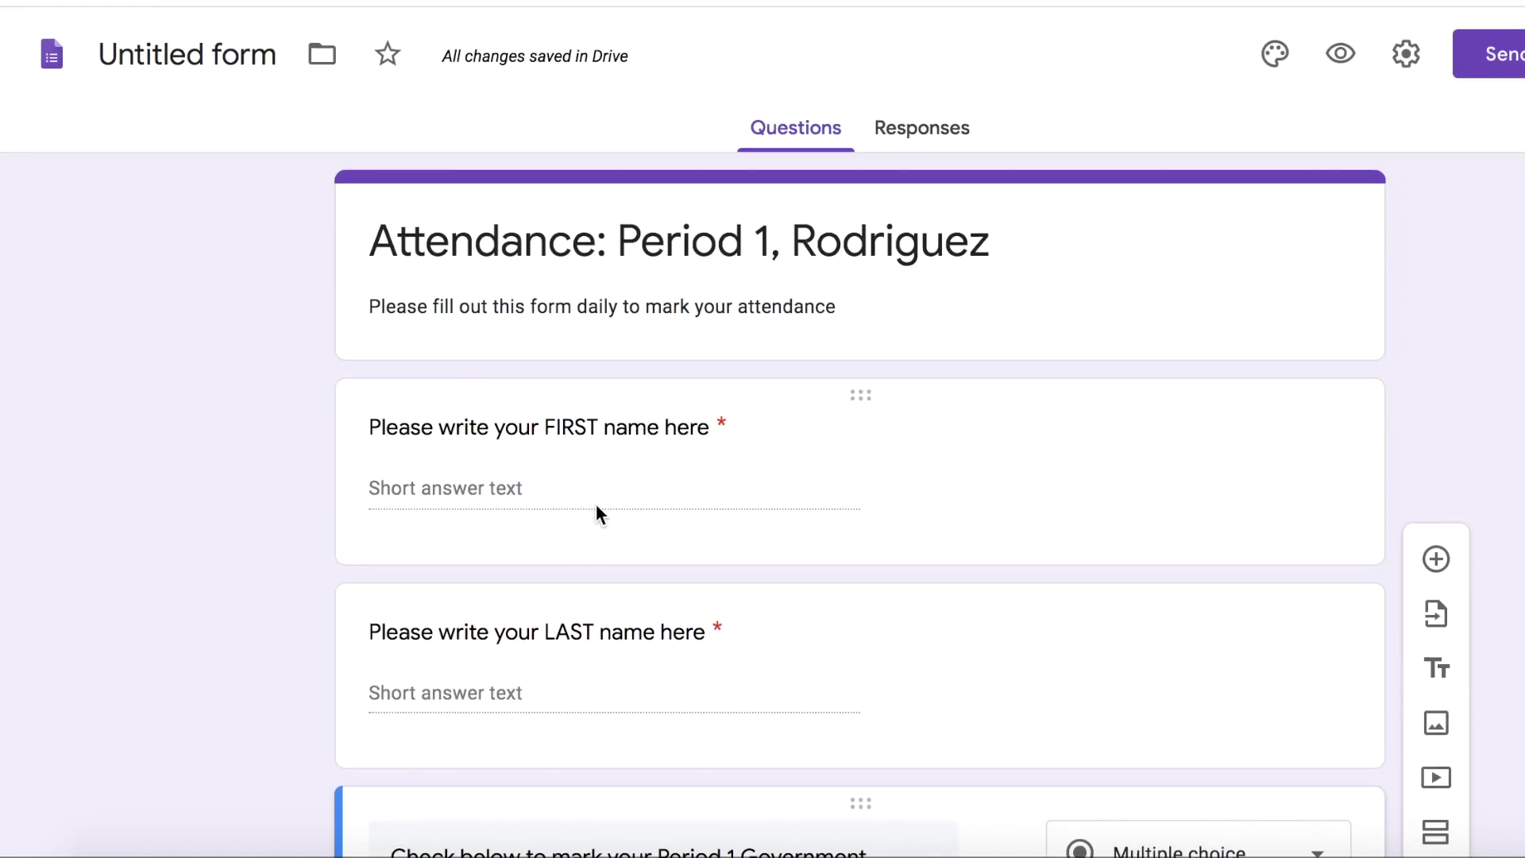
scroll(665, 579, "down", 3)
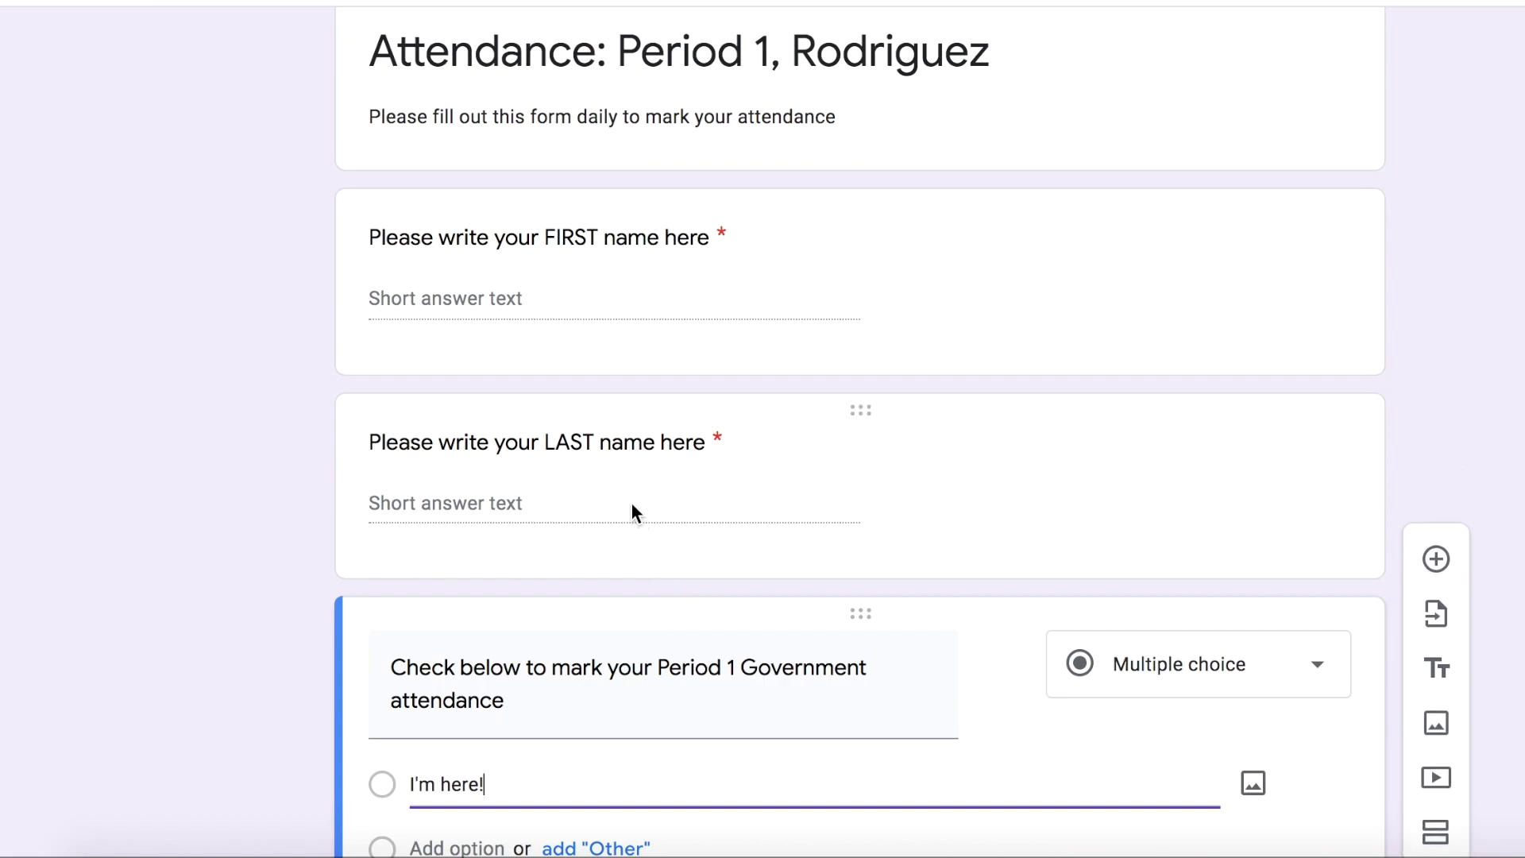
scroll(631, 502, "down", 2)
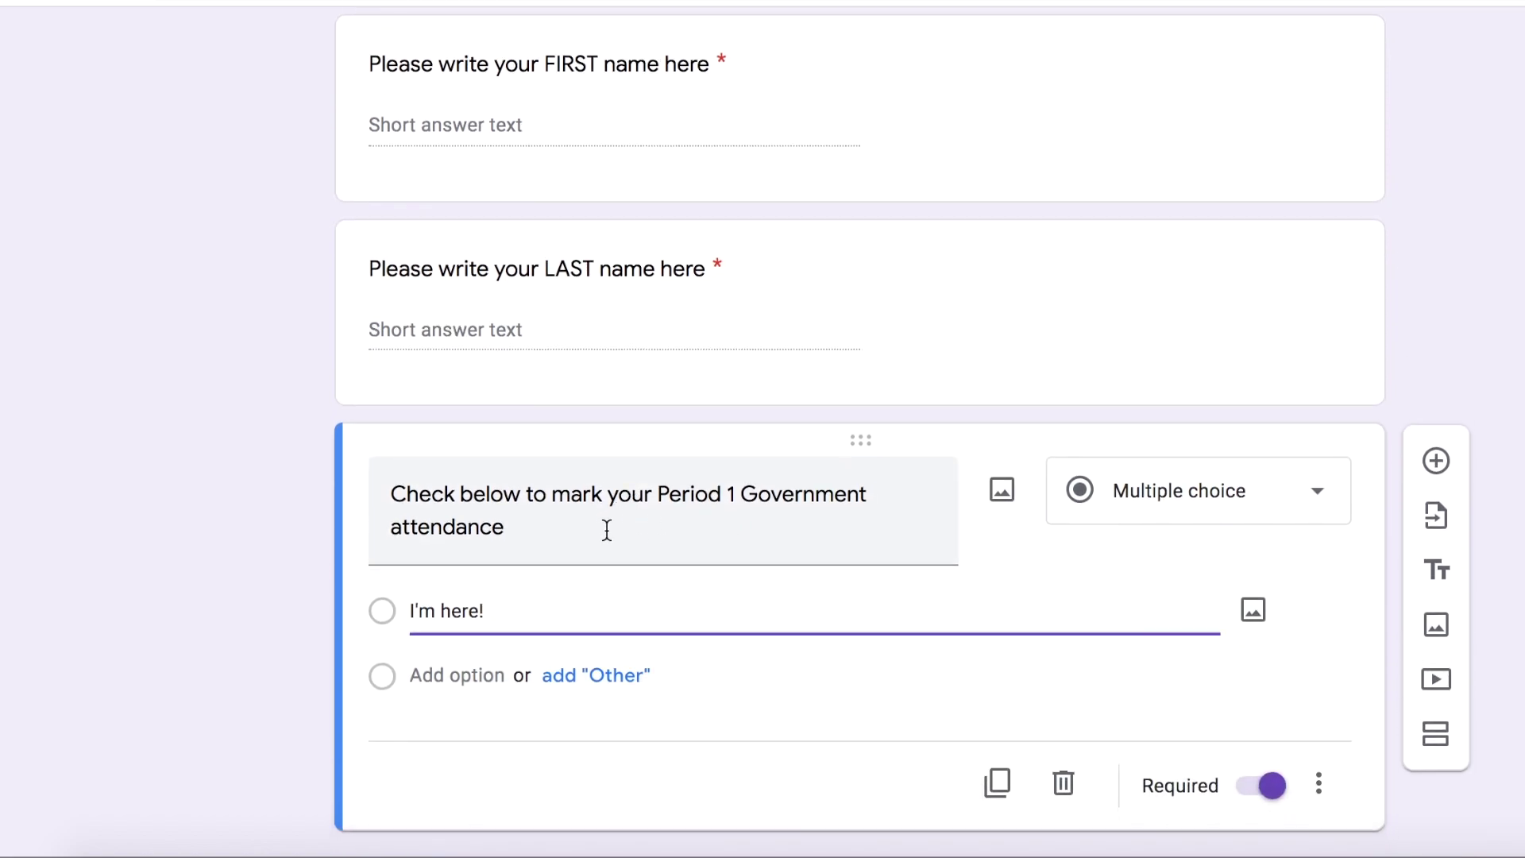
scroll(959, 629, "down", 1)
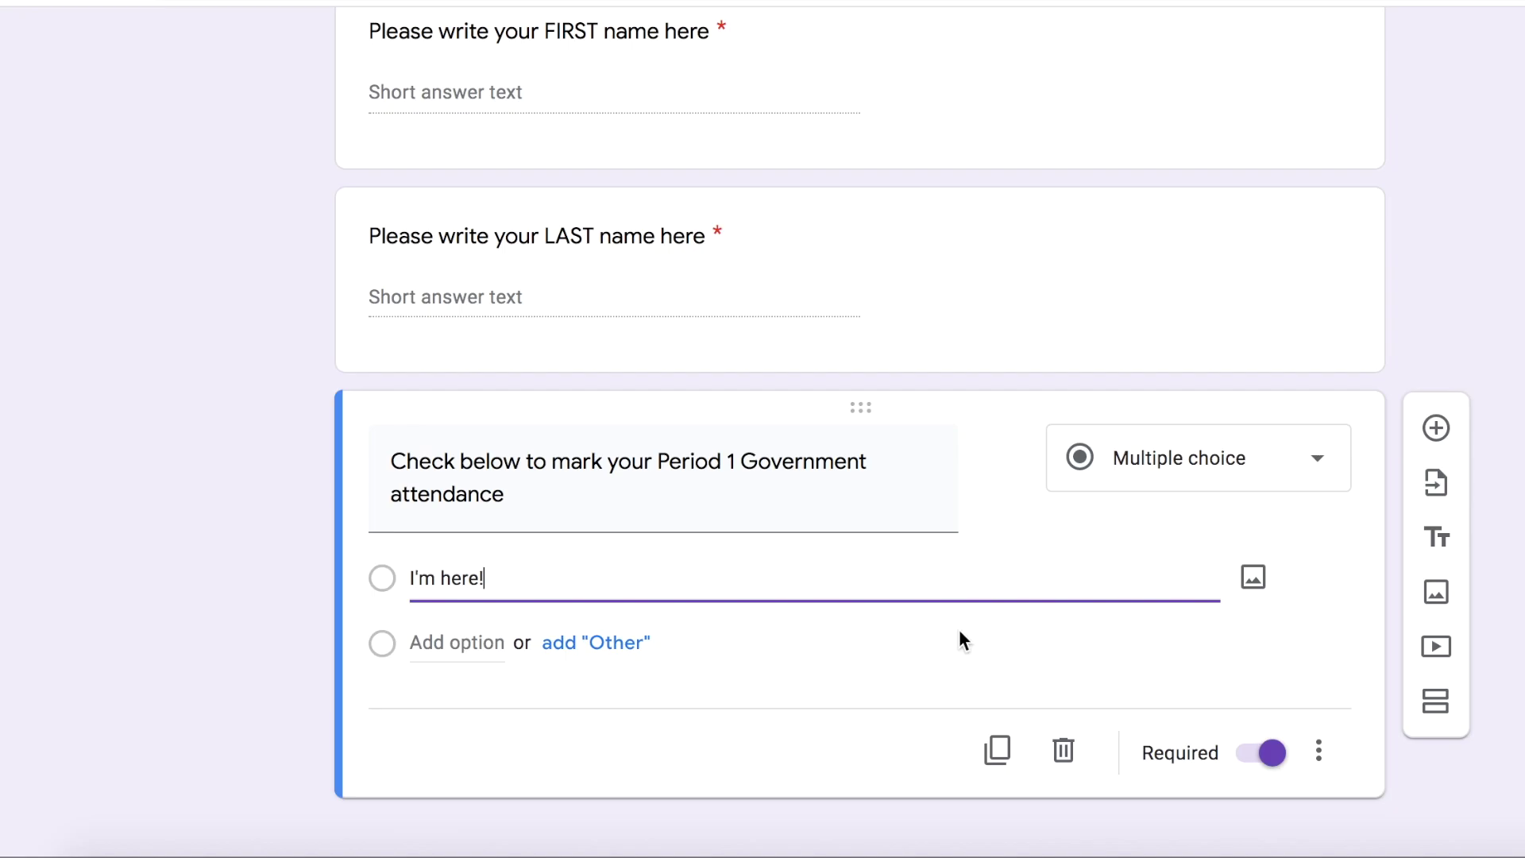
scroll(1253, 769, "up", 5)
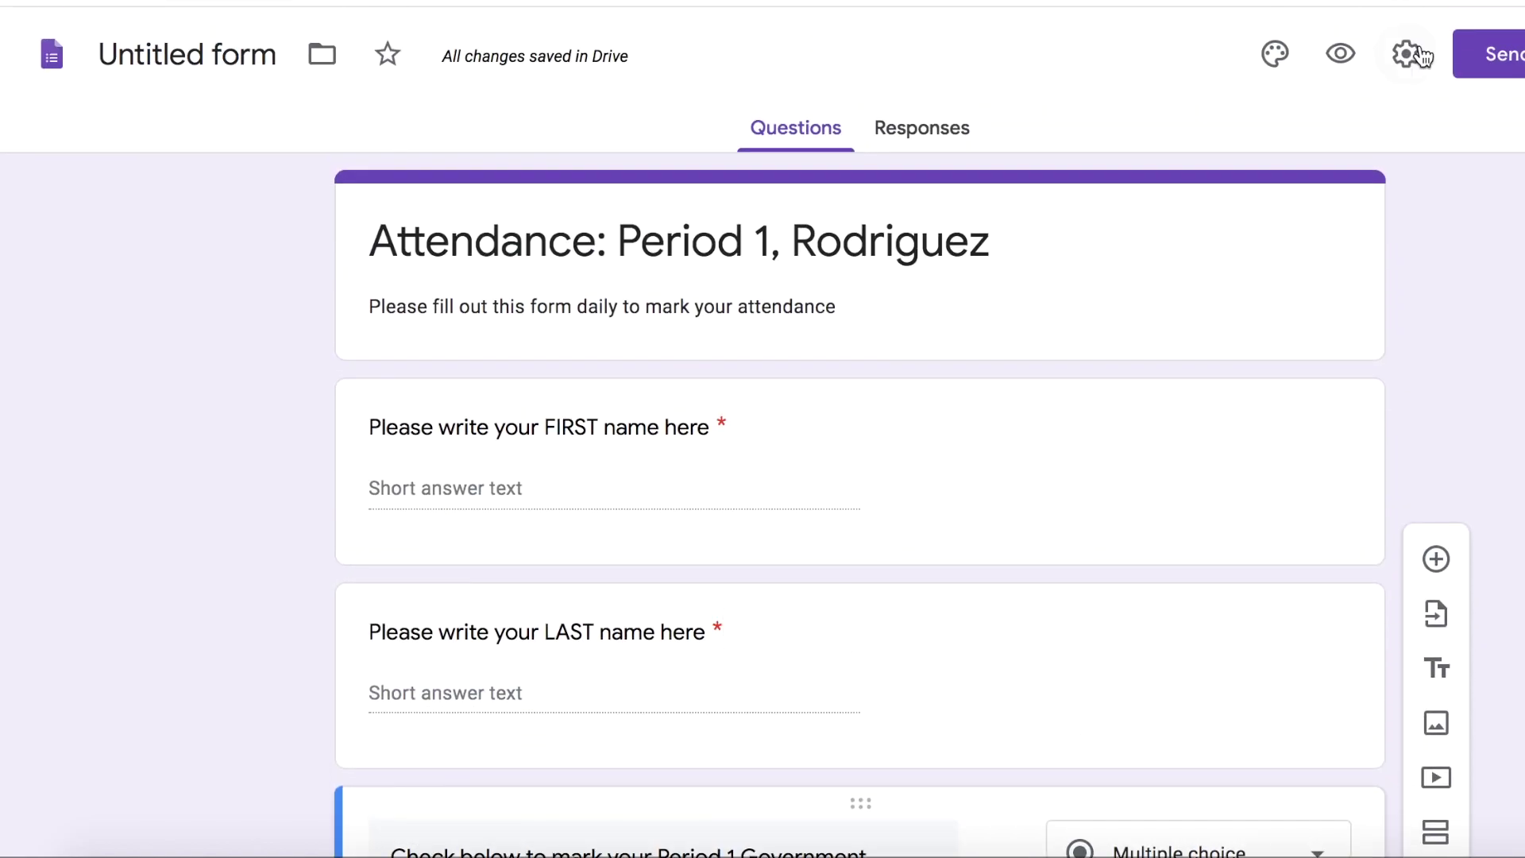
Step: Open the form's theme options and set the theme color to green
left_click(1280, 55)
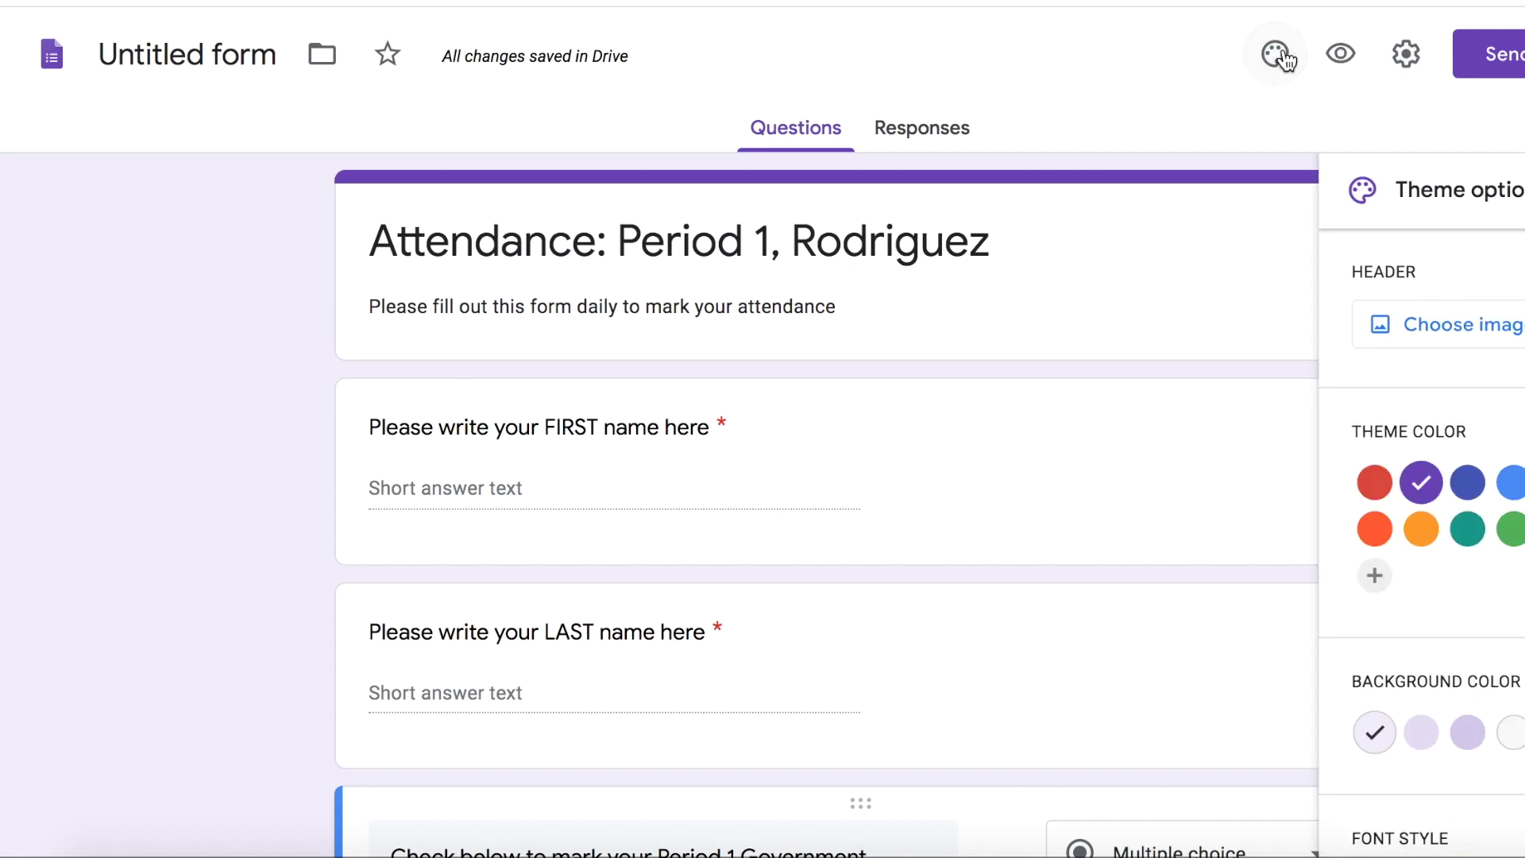
left_click(1513, 530)
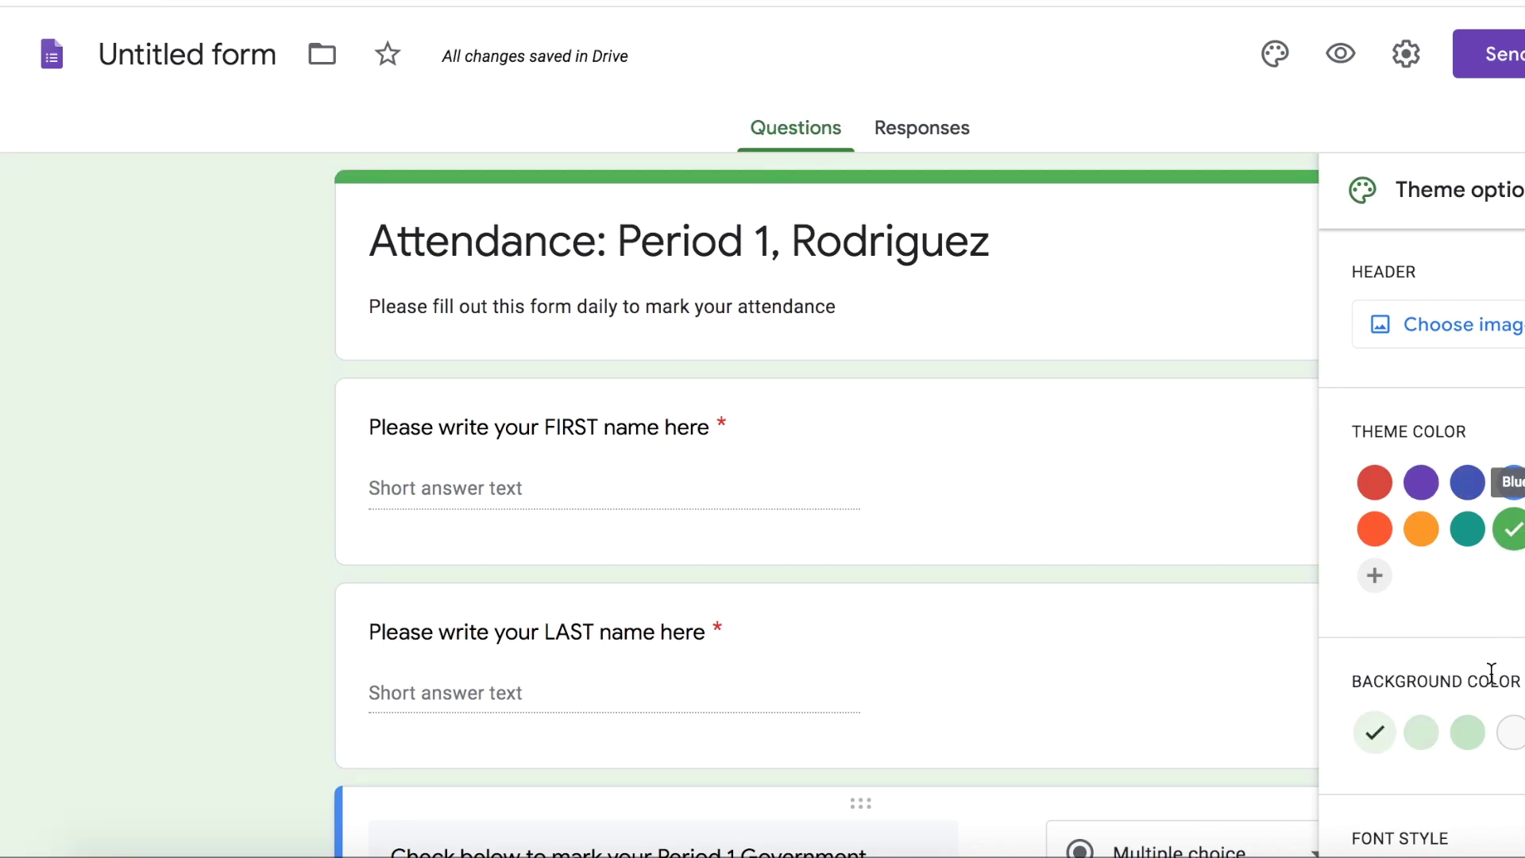
scroll(1496, 627, "down", 2)
scroll(1496, 683, "up", 2)
Step: Browse the header image themes, including Work and School, Just kids, Food and dining, Birthday and Illustrations
left_click(1454, 321)
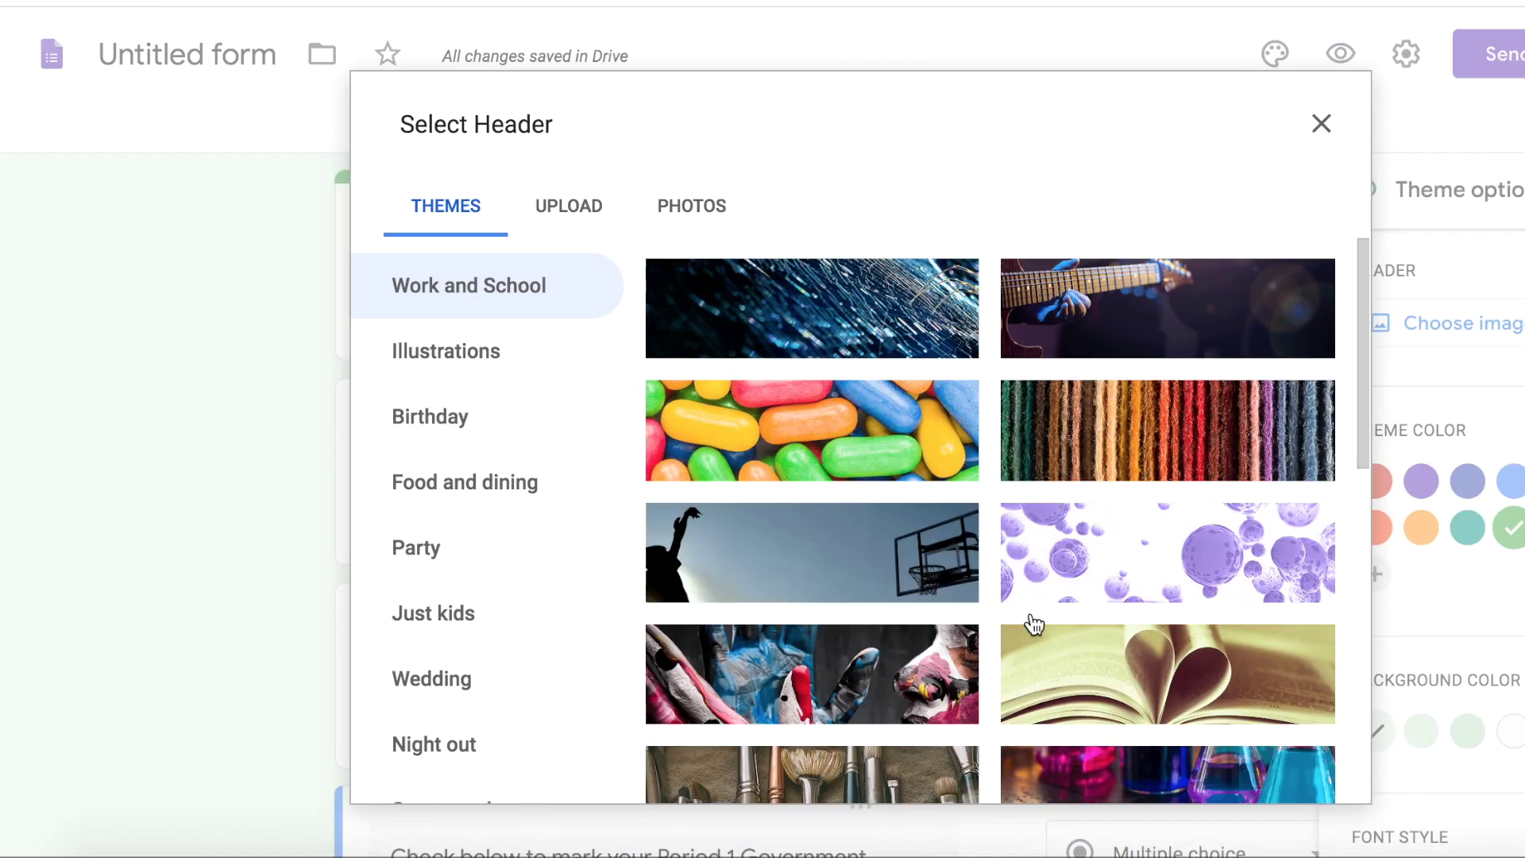
scroll(1047, 632, "down", 10)
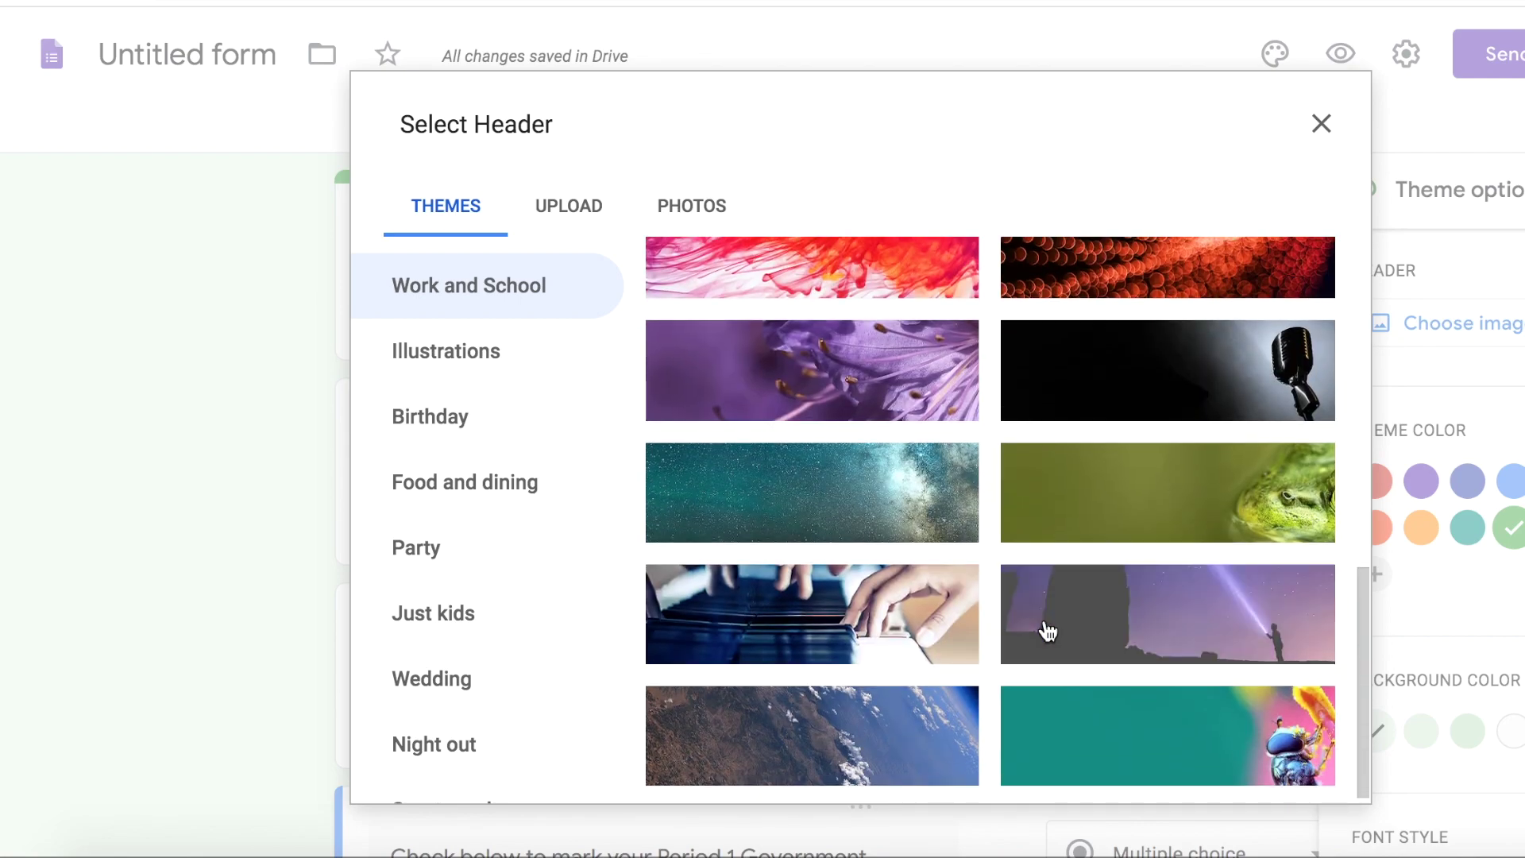
scroll(1047, 632, "down", 6)
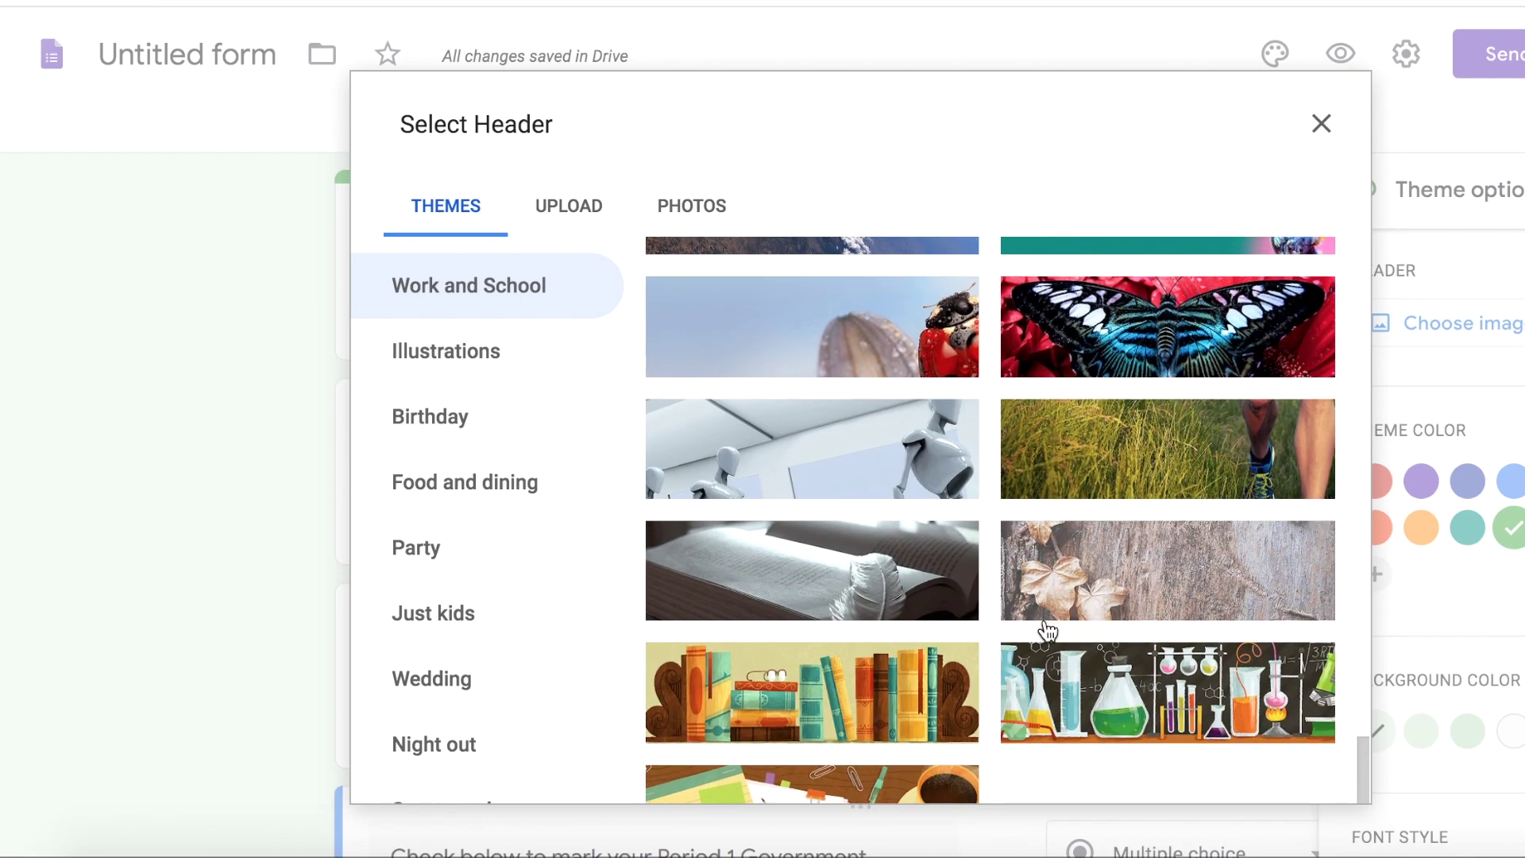
left_click(461, 614)
left_click(483, 484)
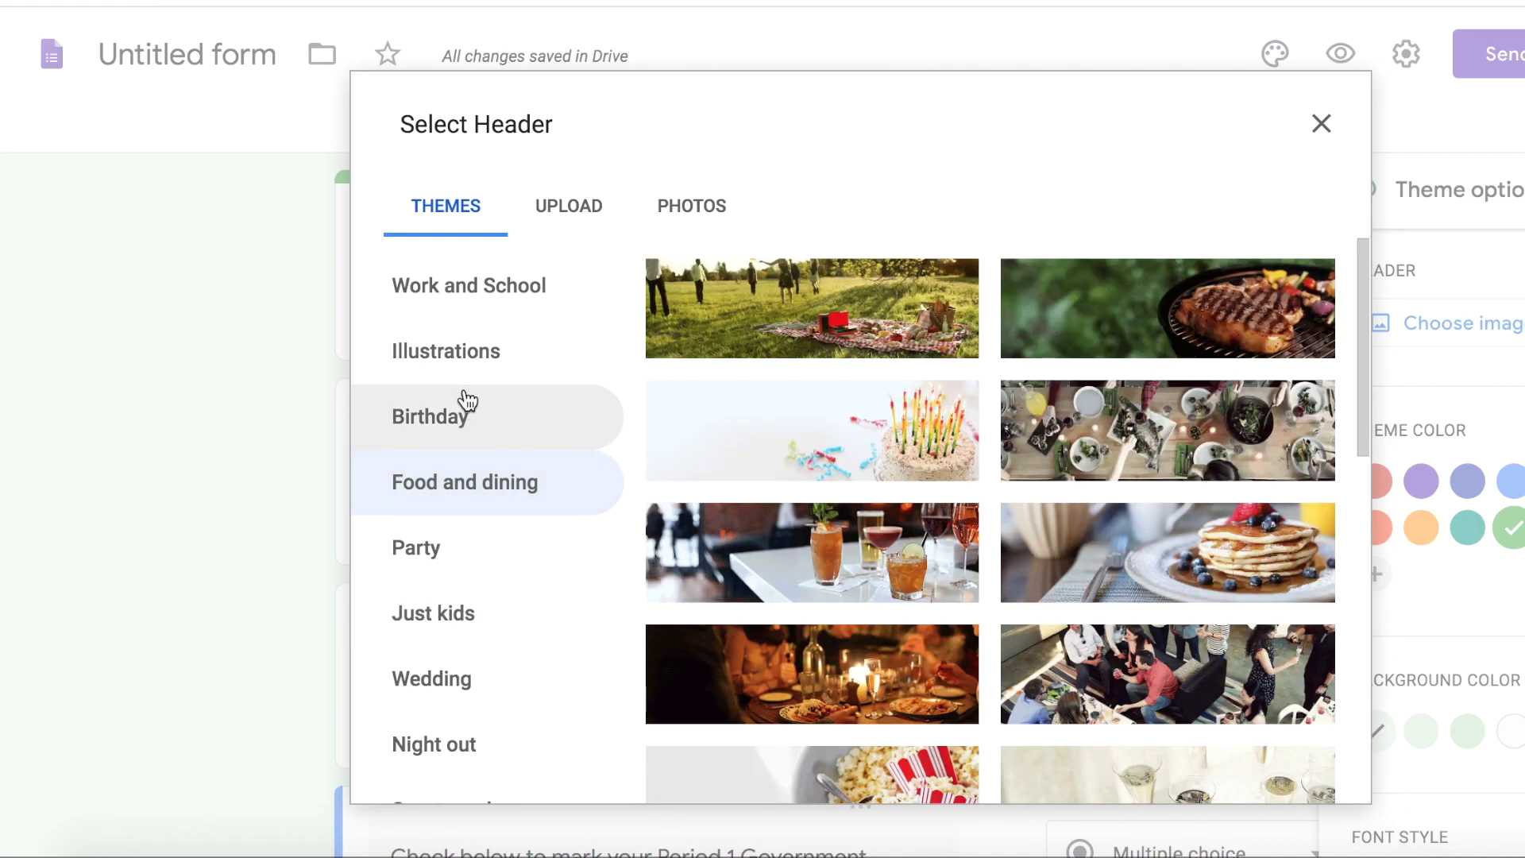
left_click(467, 419)
left_click(459, 361)
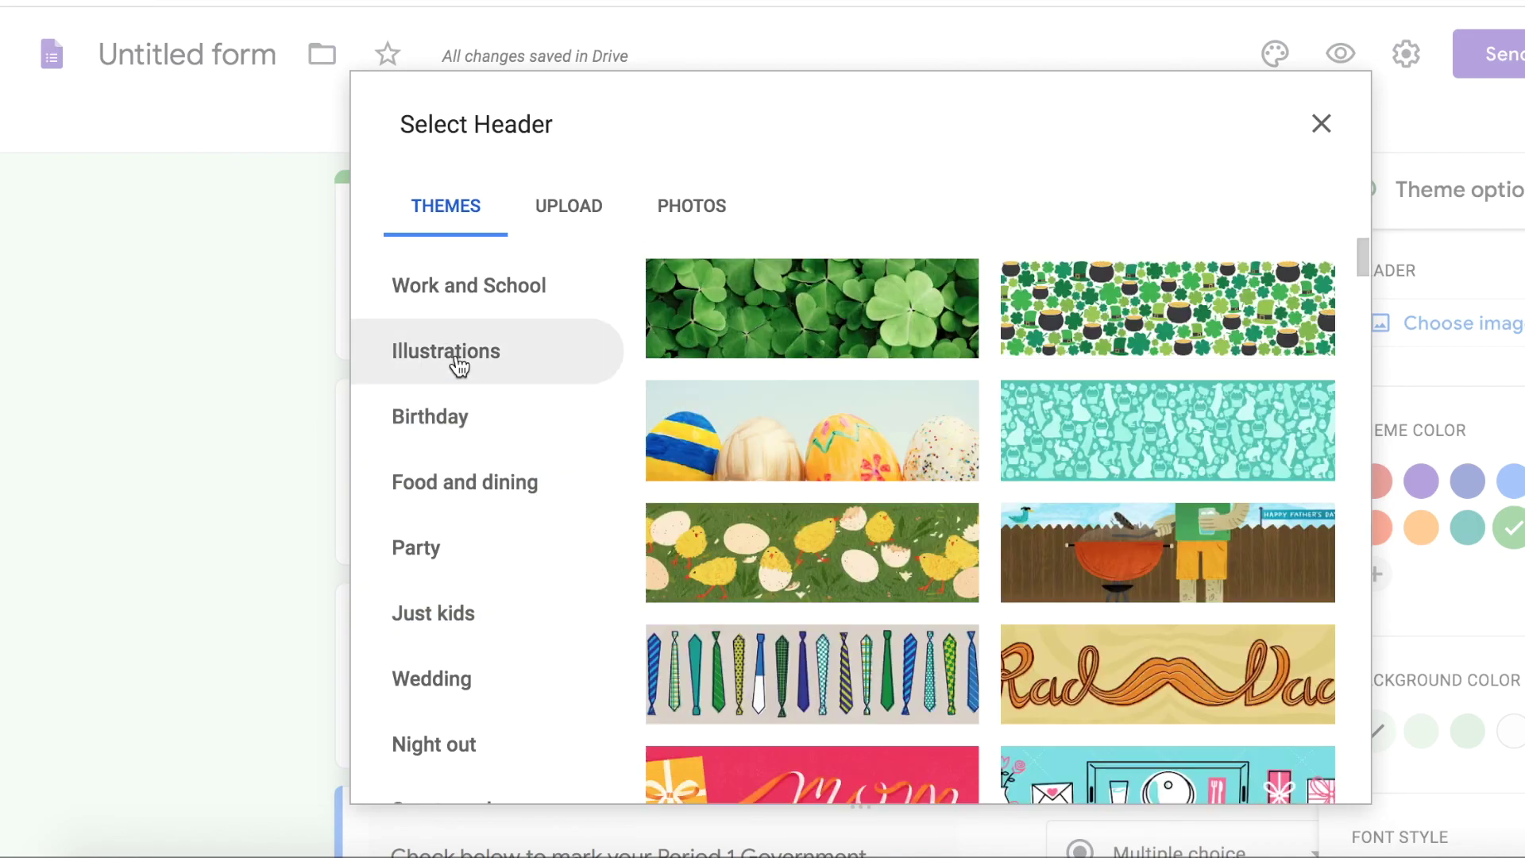
Step: Insert the Work and School header image showing a desk with a yellow notepad, pencil and orange coffee cup
left_click(443, 292)
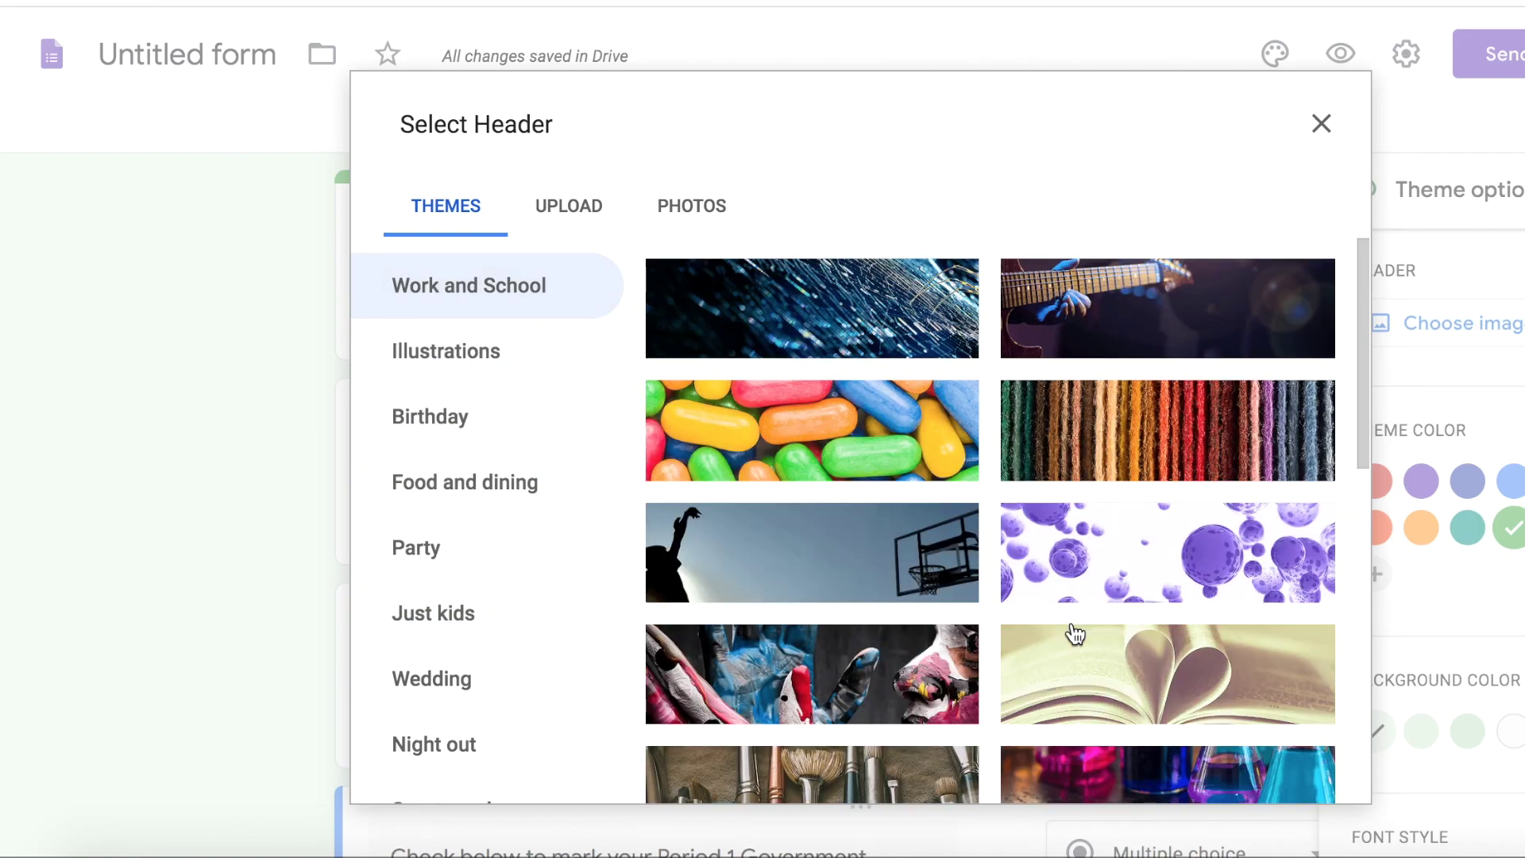
scroll(1074, 632, "down", 1)
scroll(1074, 633, "down", 10)
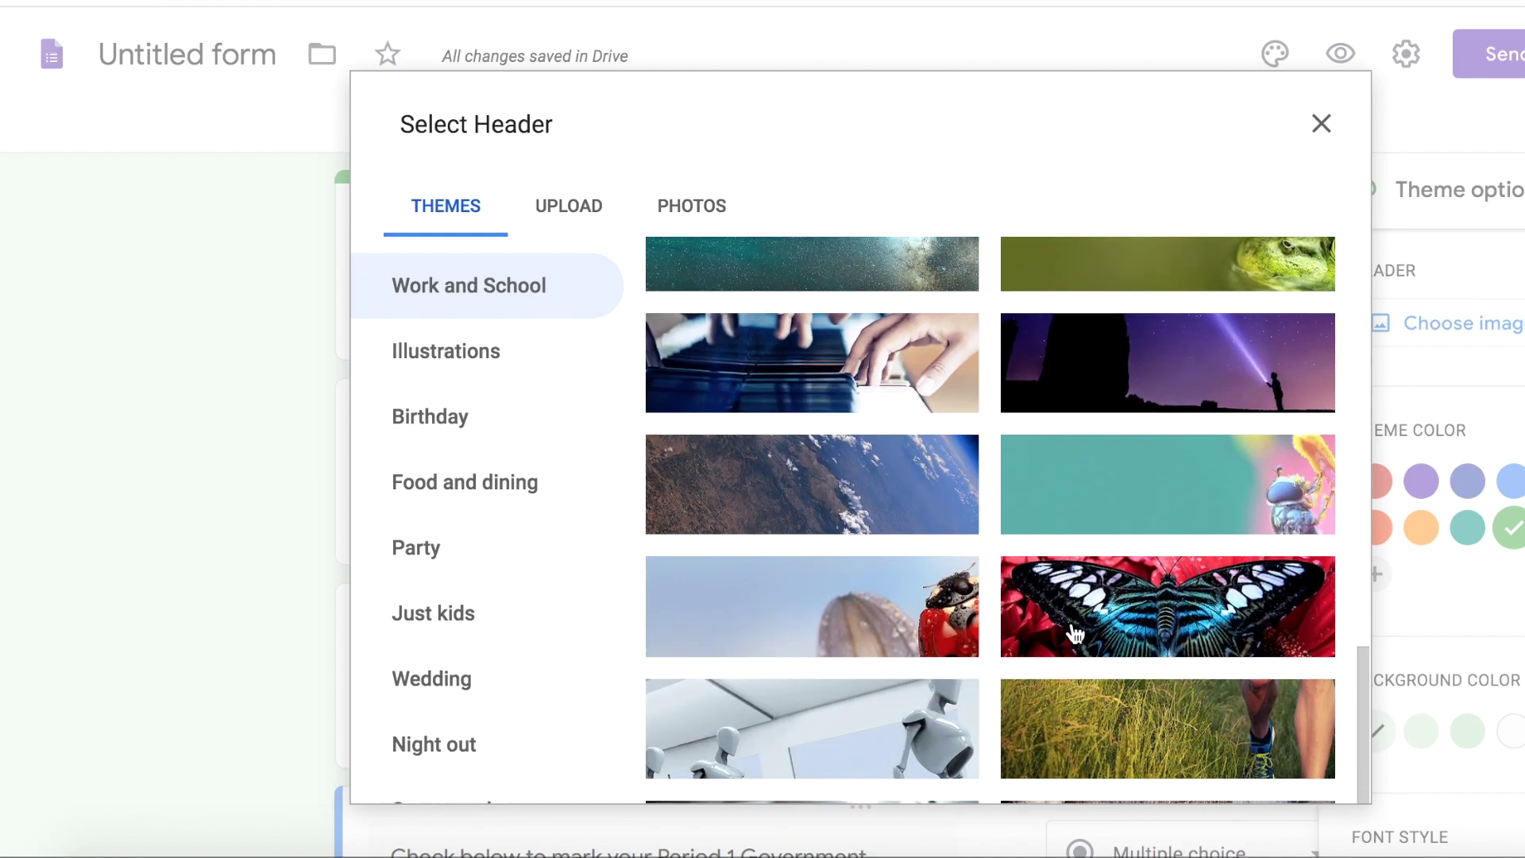
scroll(1074, 634, "down", 4)
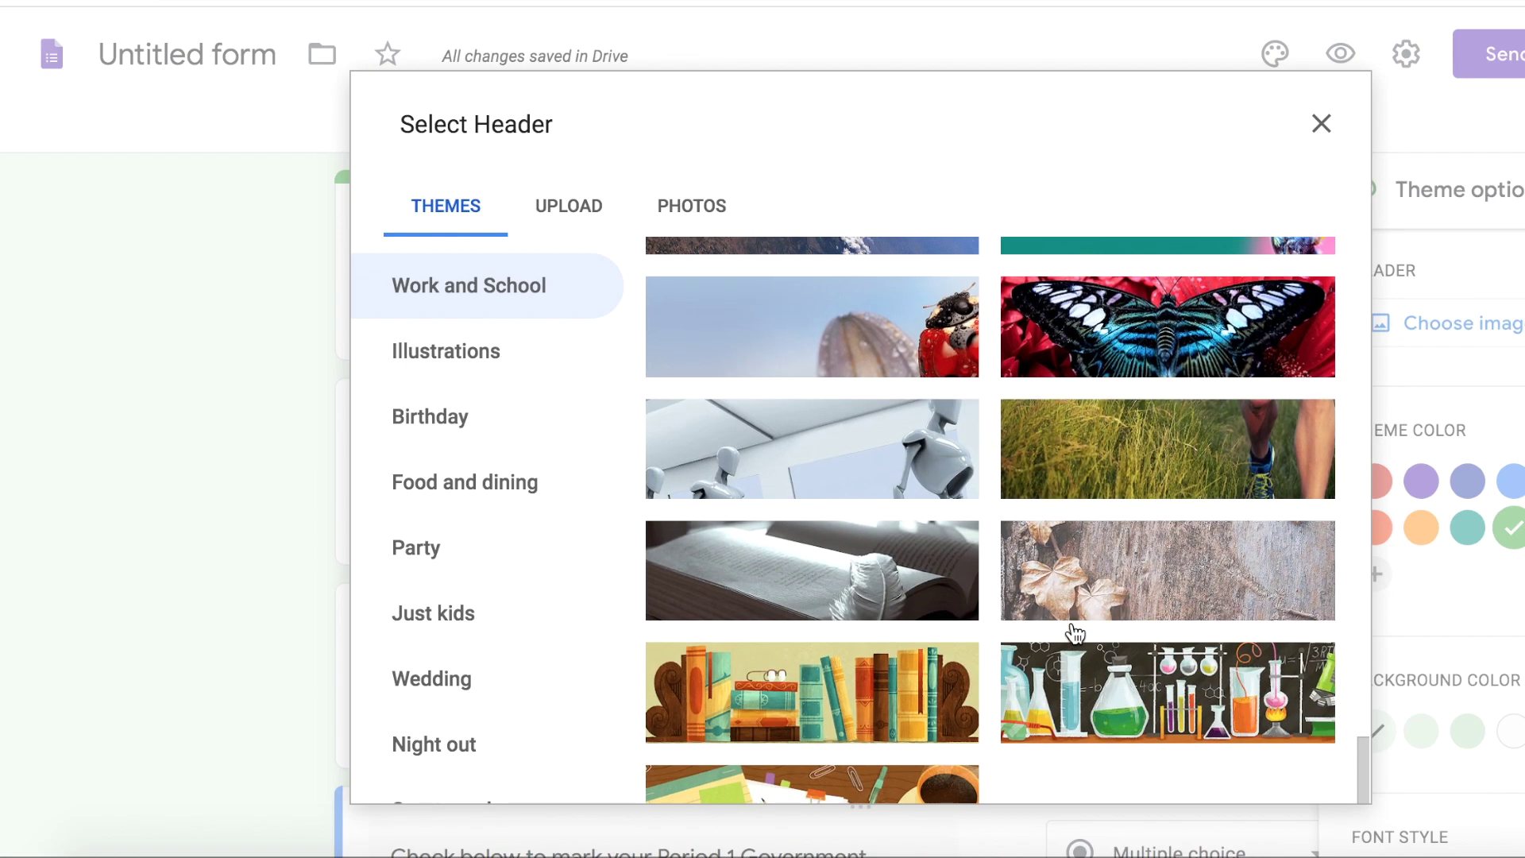
scroll(1074, 633, "down", 3)
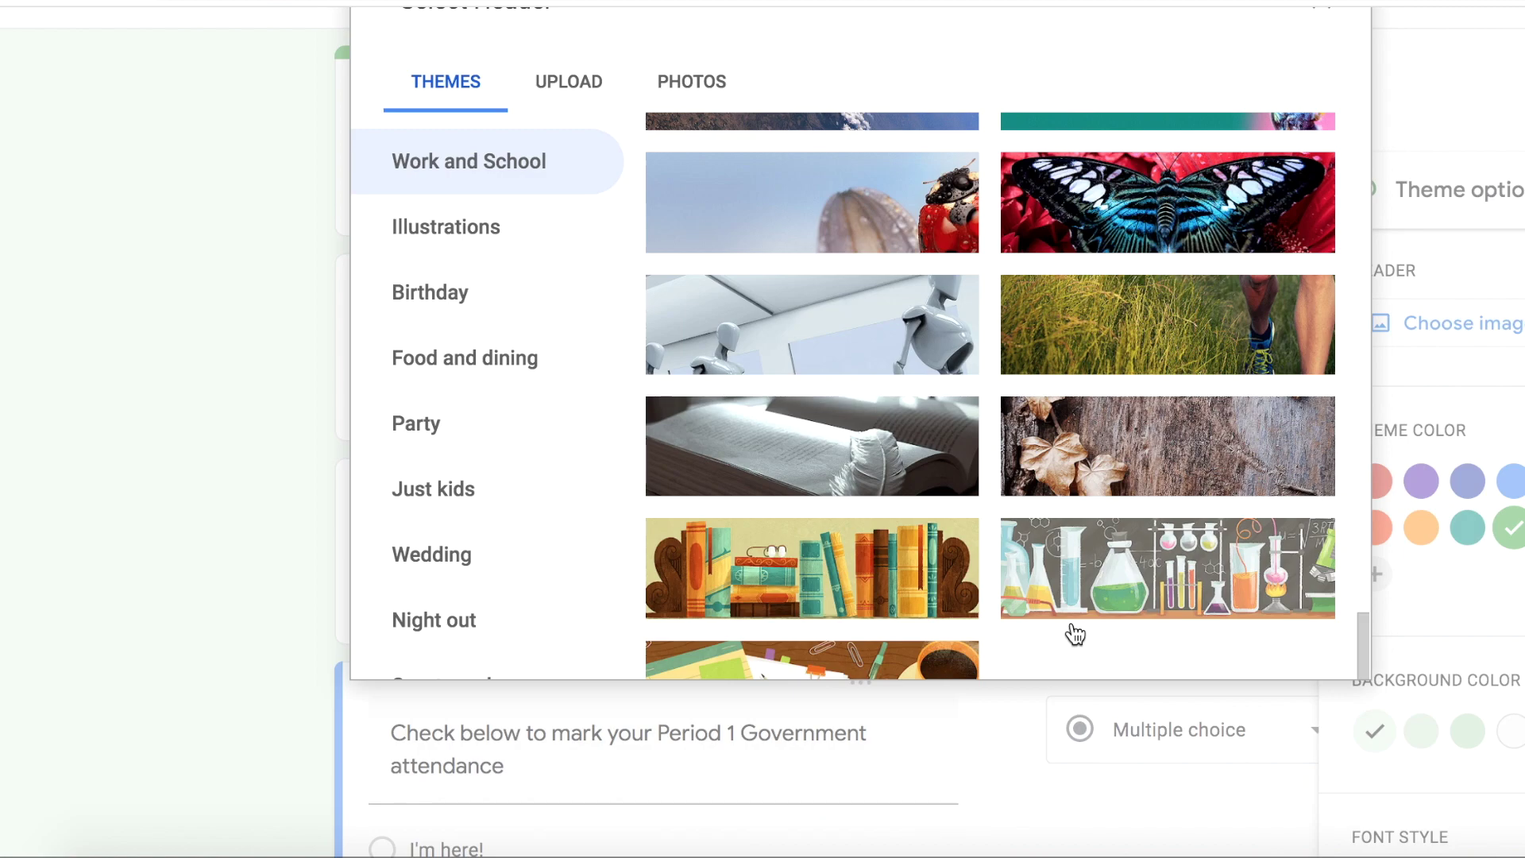
left_click(929, 674)
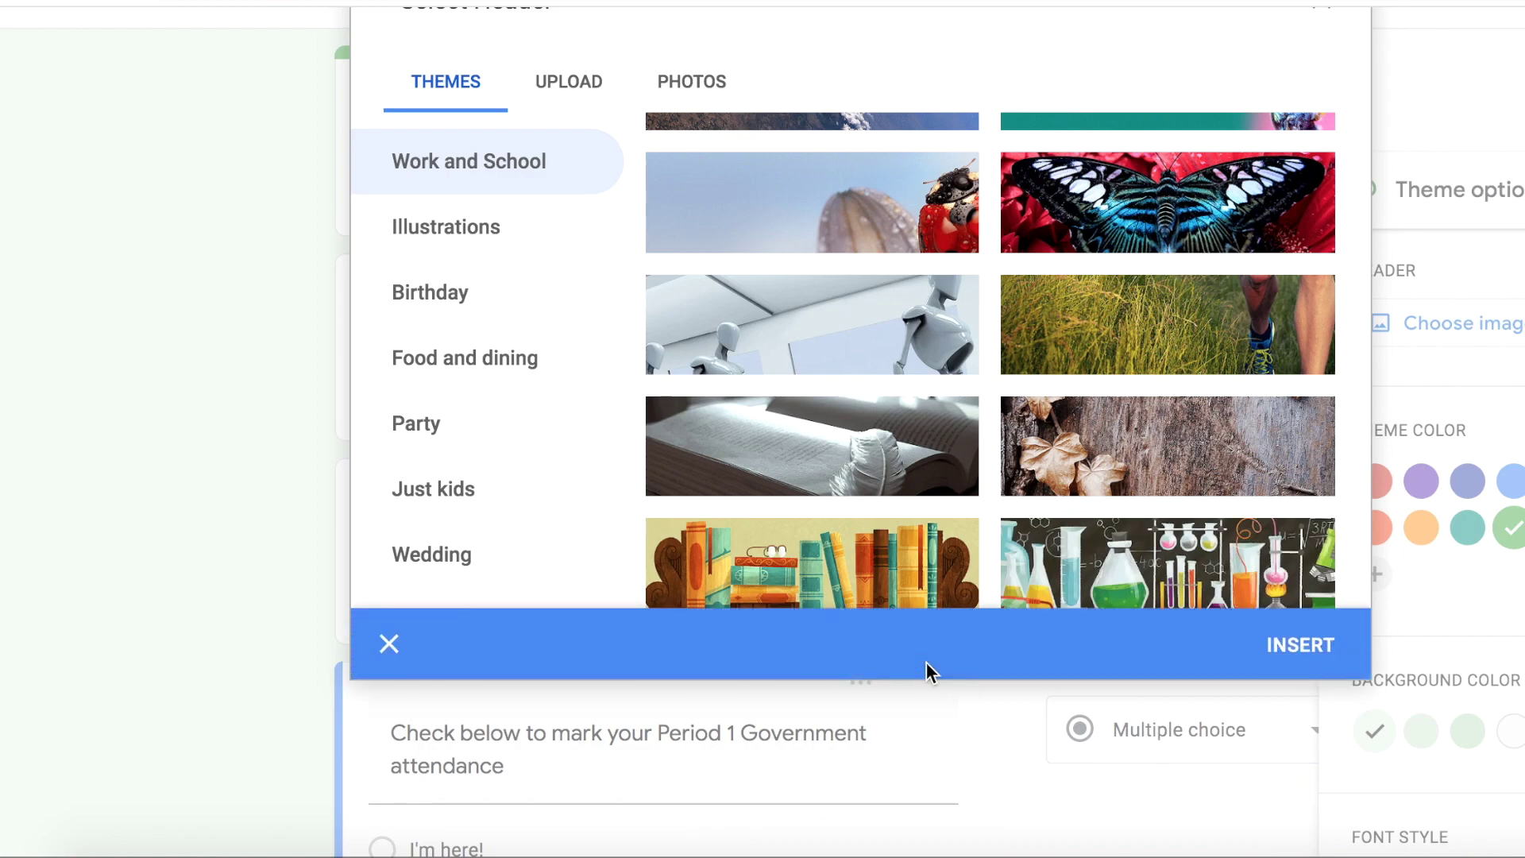
left_click(1295, 645)
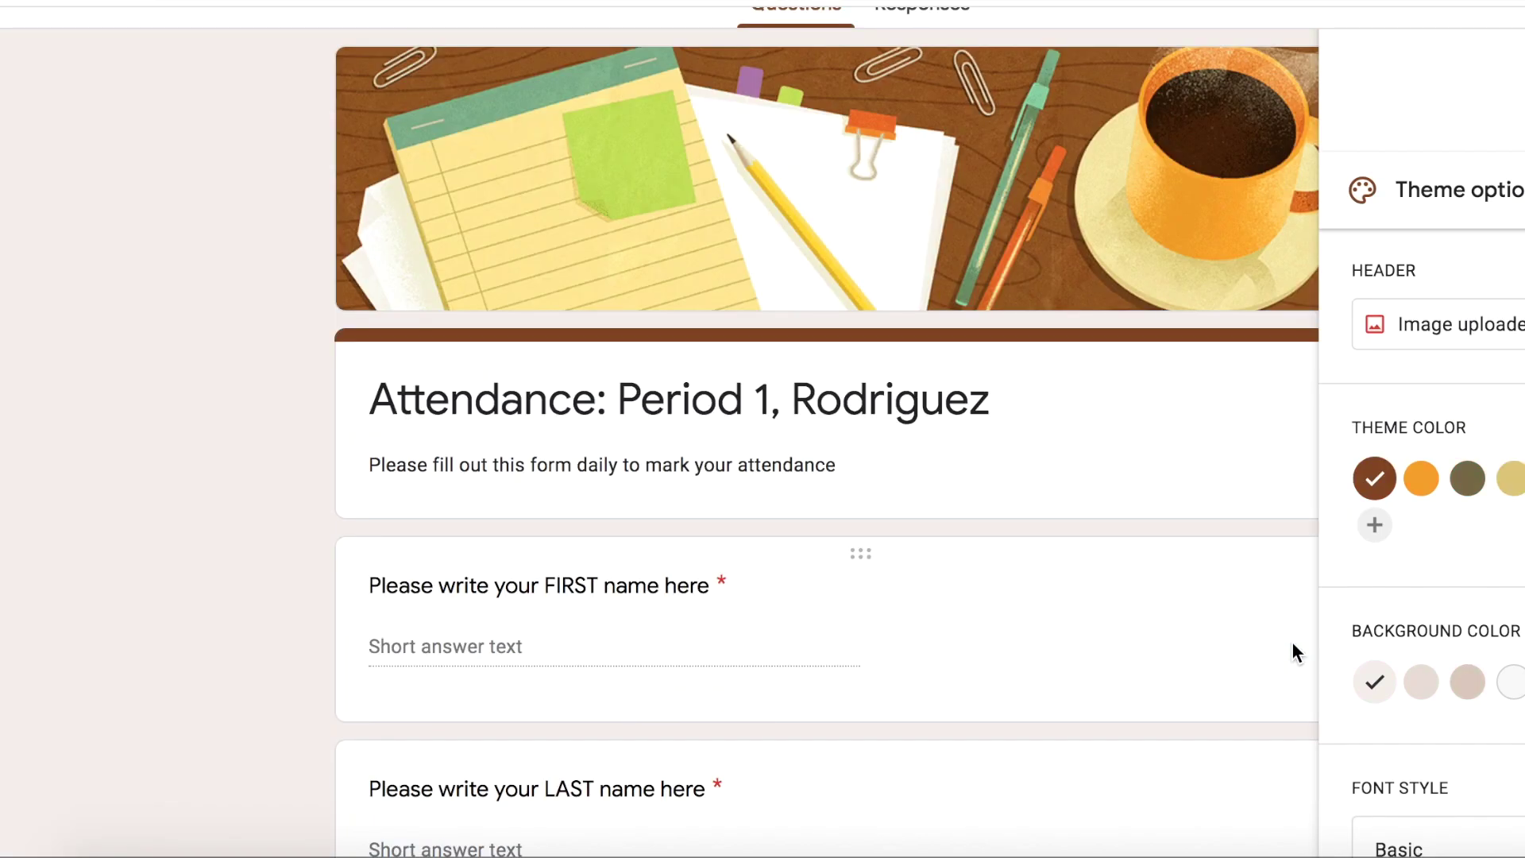
Step: Try several suggested theme colors, settle on orange, and name the untitled form file after the form's title
left_click(1421, 479)
left_click(1466, 480)
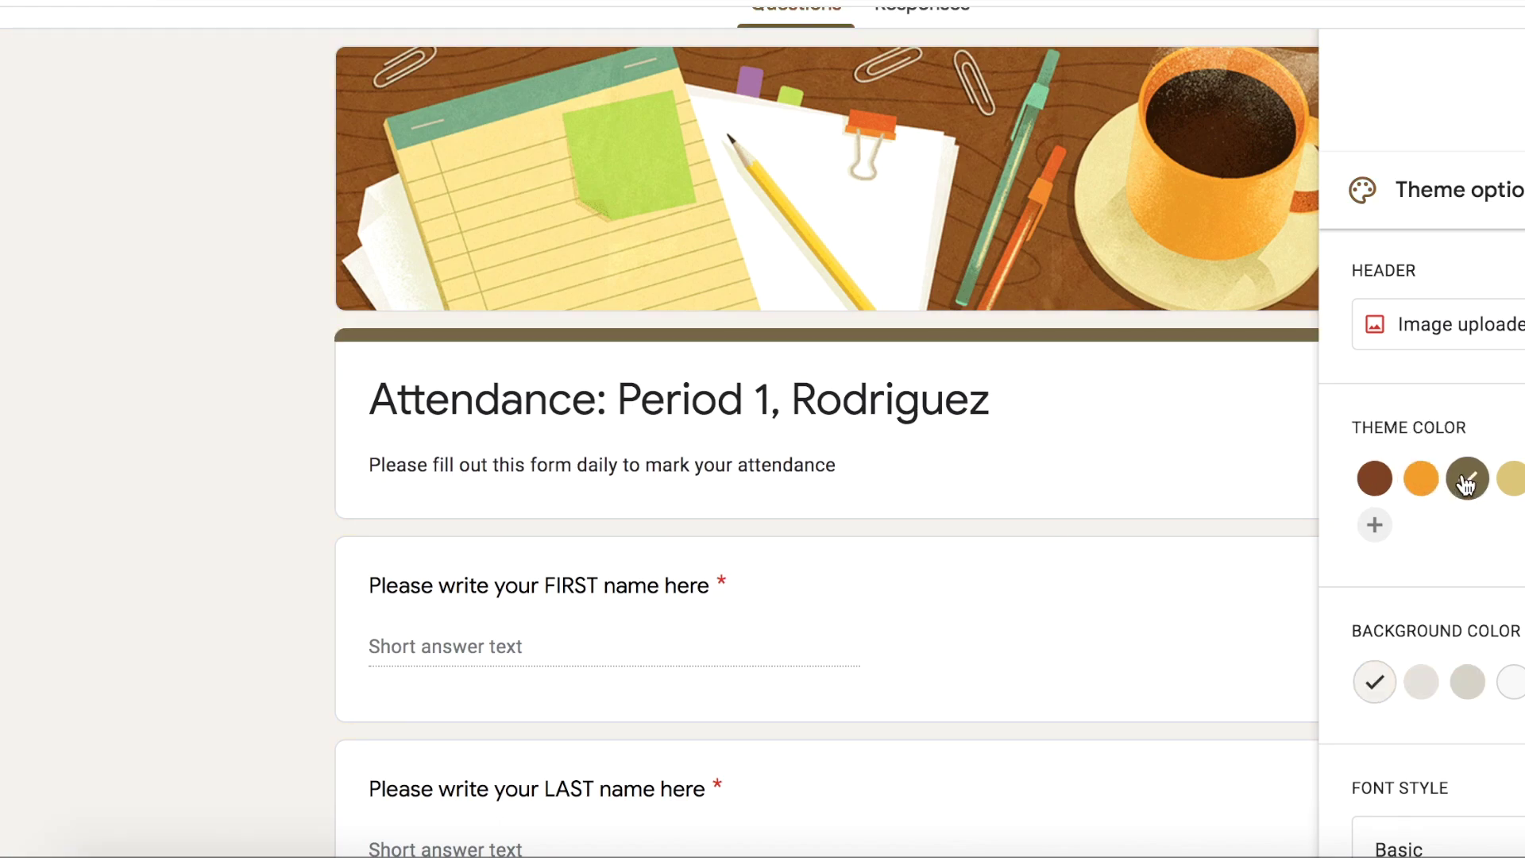
left_click(1514, 479)
left_click(1522, 480)
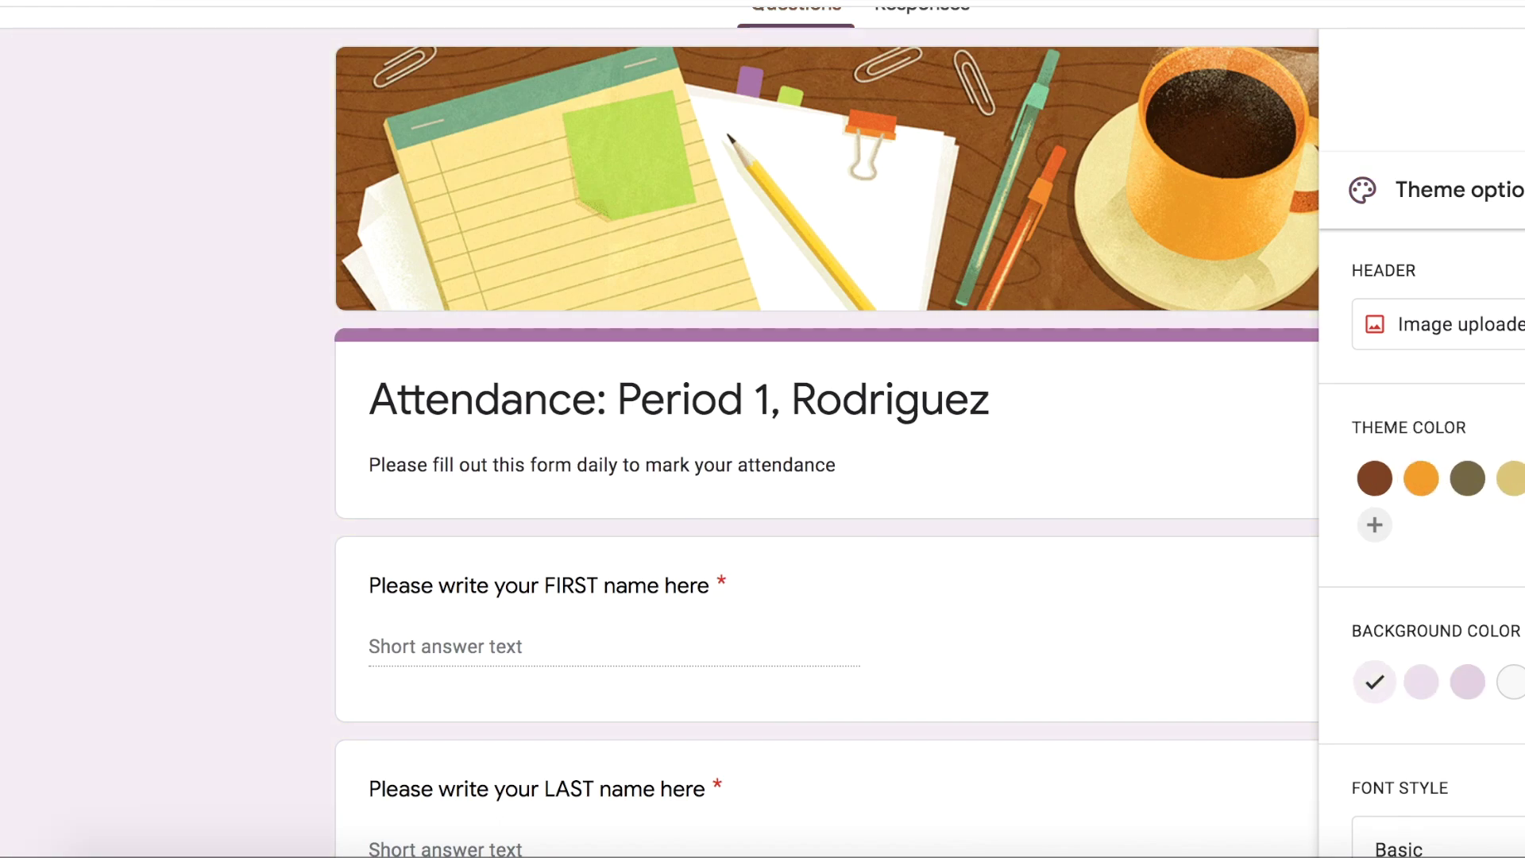
left_click(1421, 479)
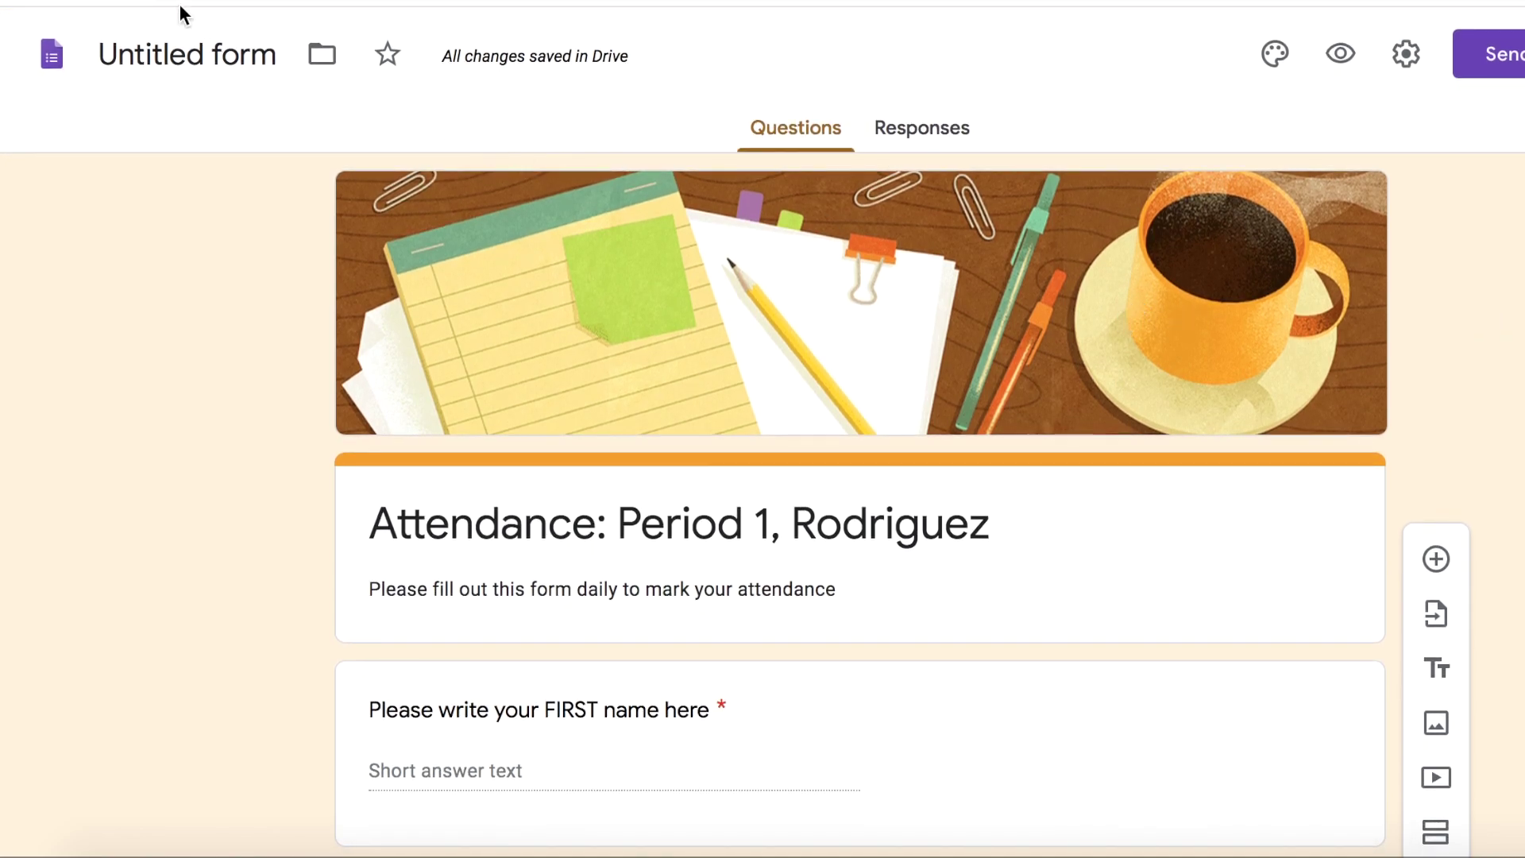
left_click(187, 52)
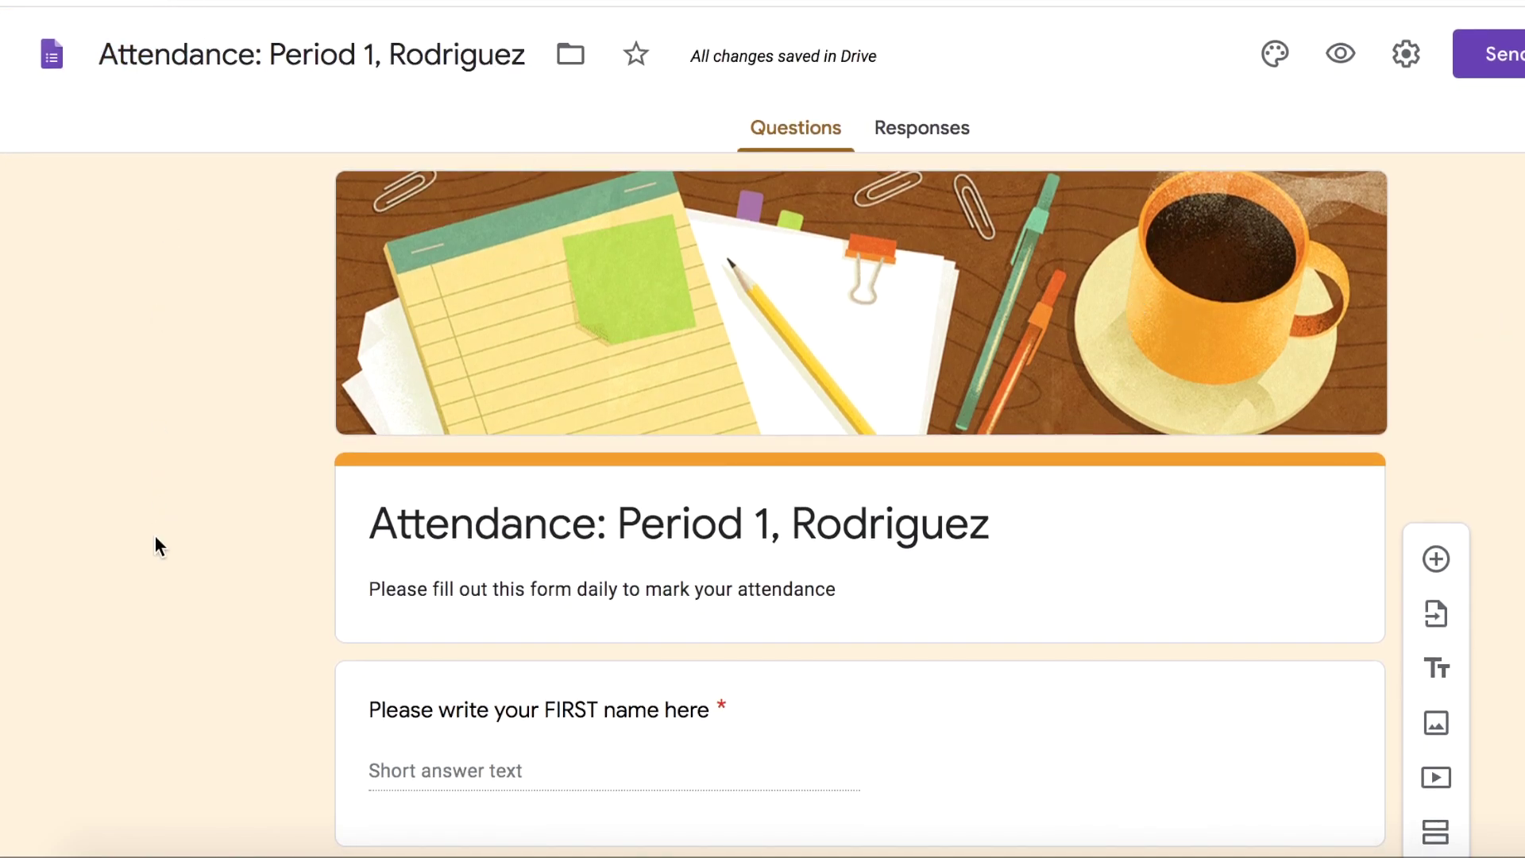
Step: Review the form's email sending options down to adding collaborators, and close them without sending
left_click(1503, 55)
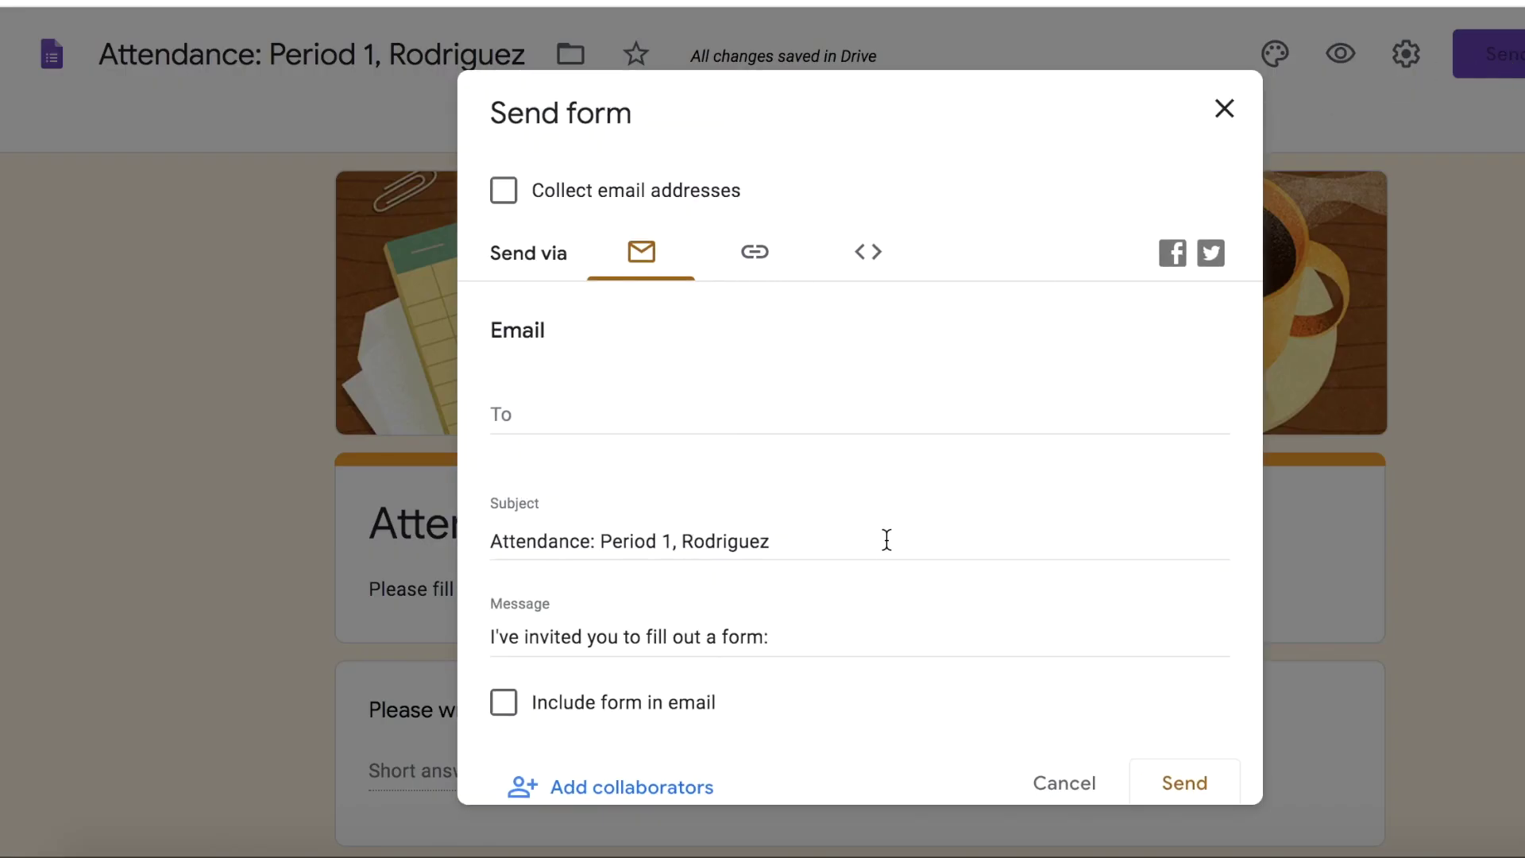
scroll(885, 538, "down", 1)
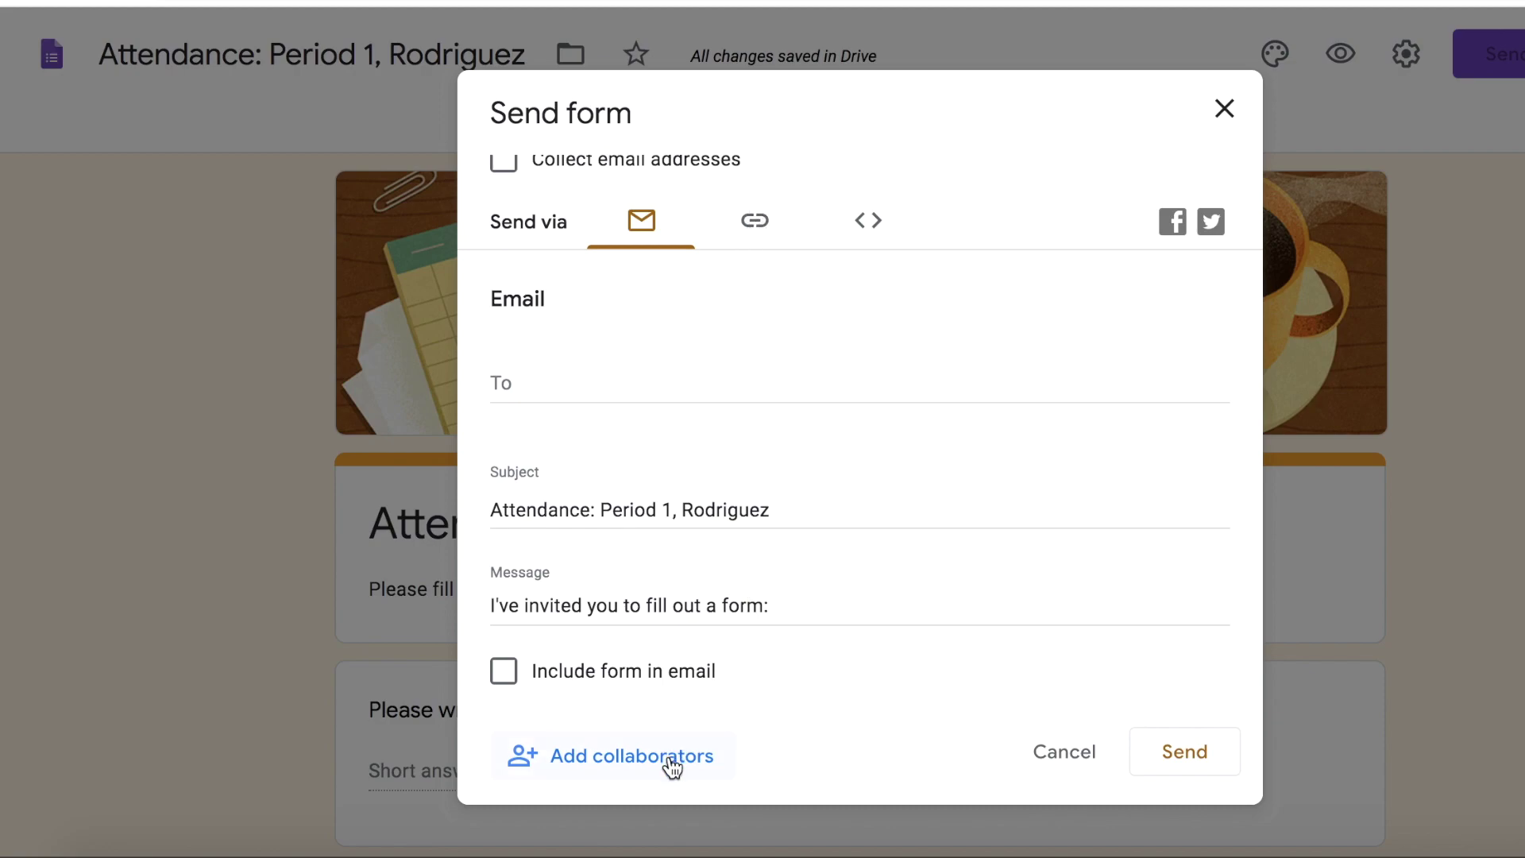
left_click(1224, 109)
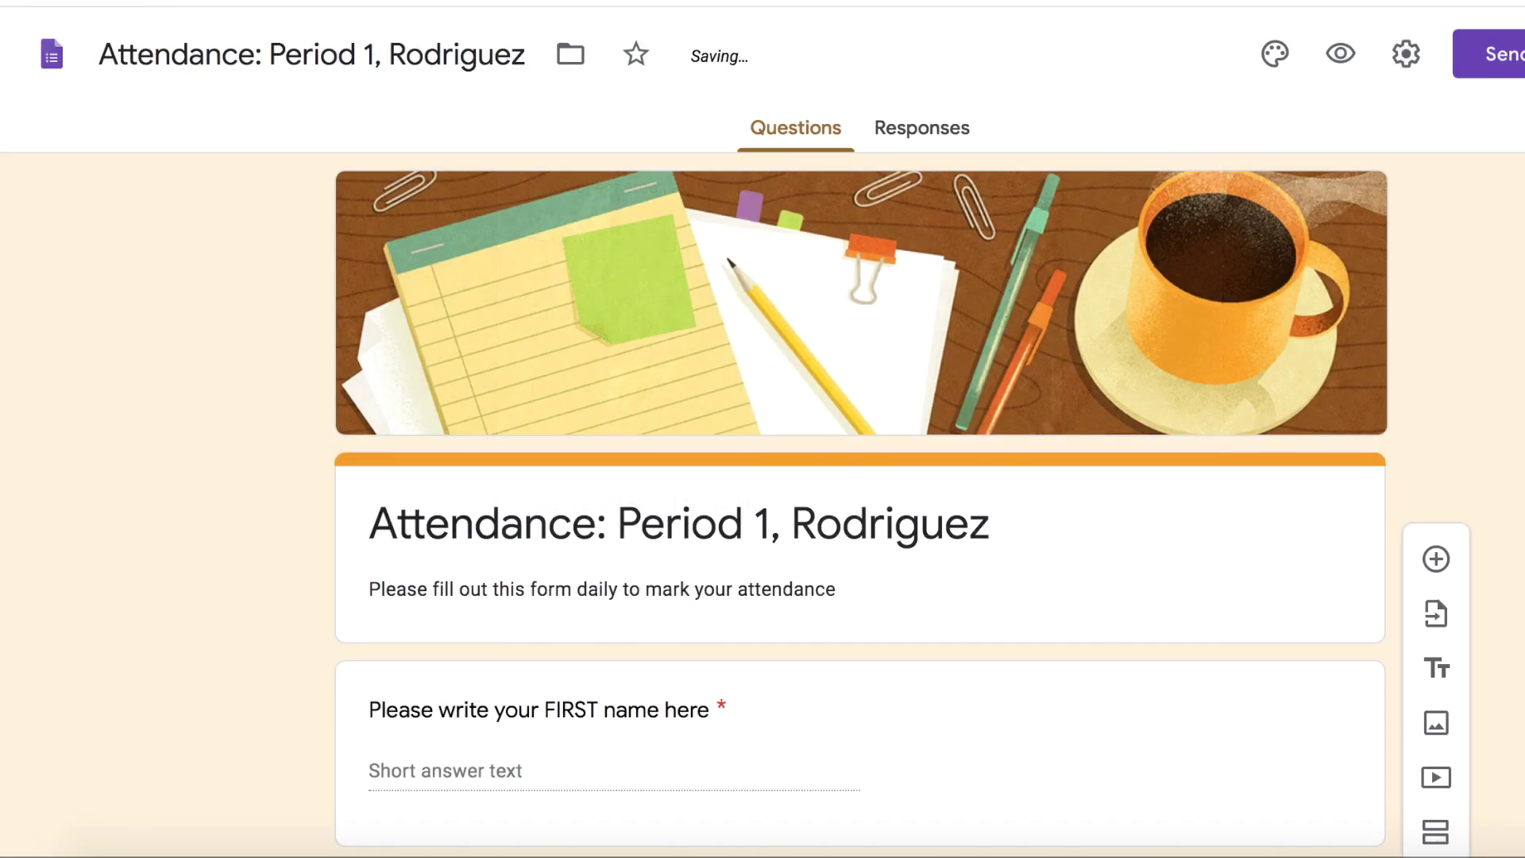
Step: Create a new spreadsheet with the suggested name as the destination for the form's responses
left_click(932, 130)
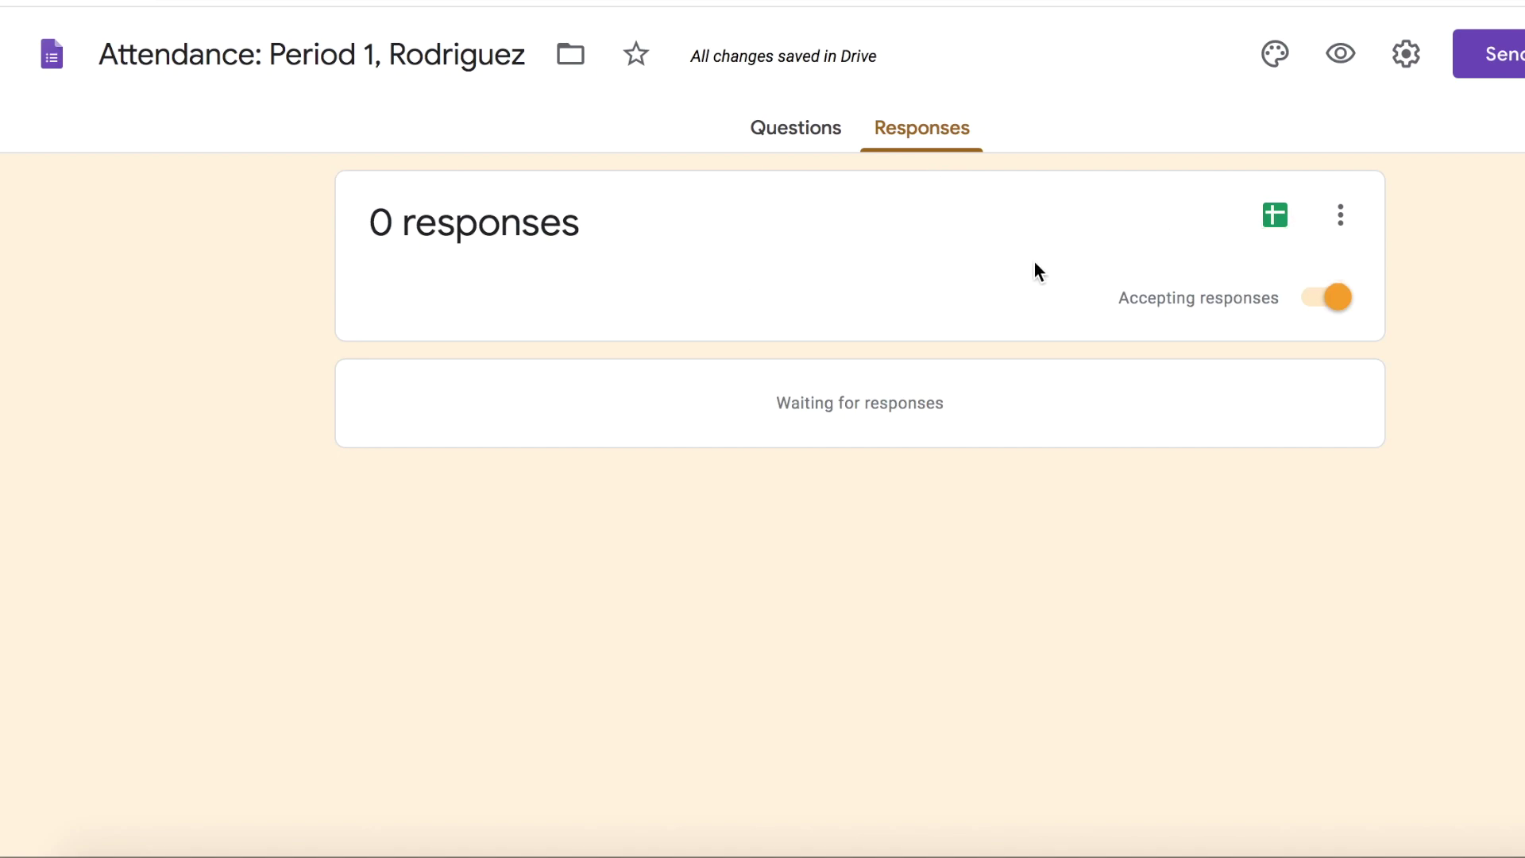
left_click(1278, 229)
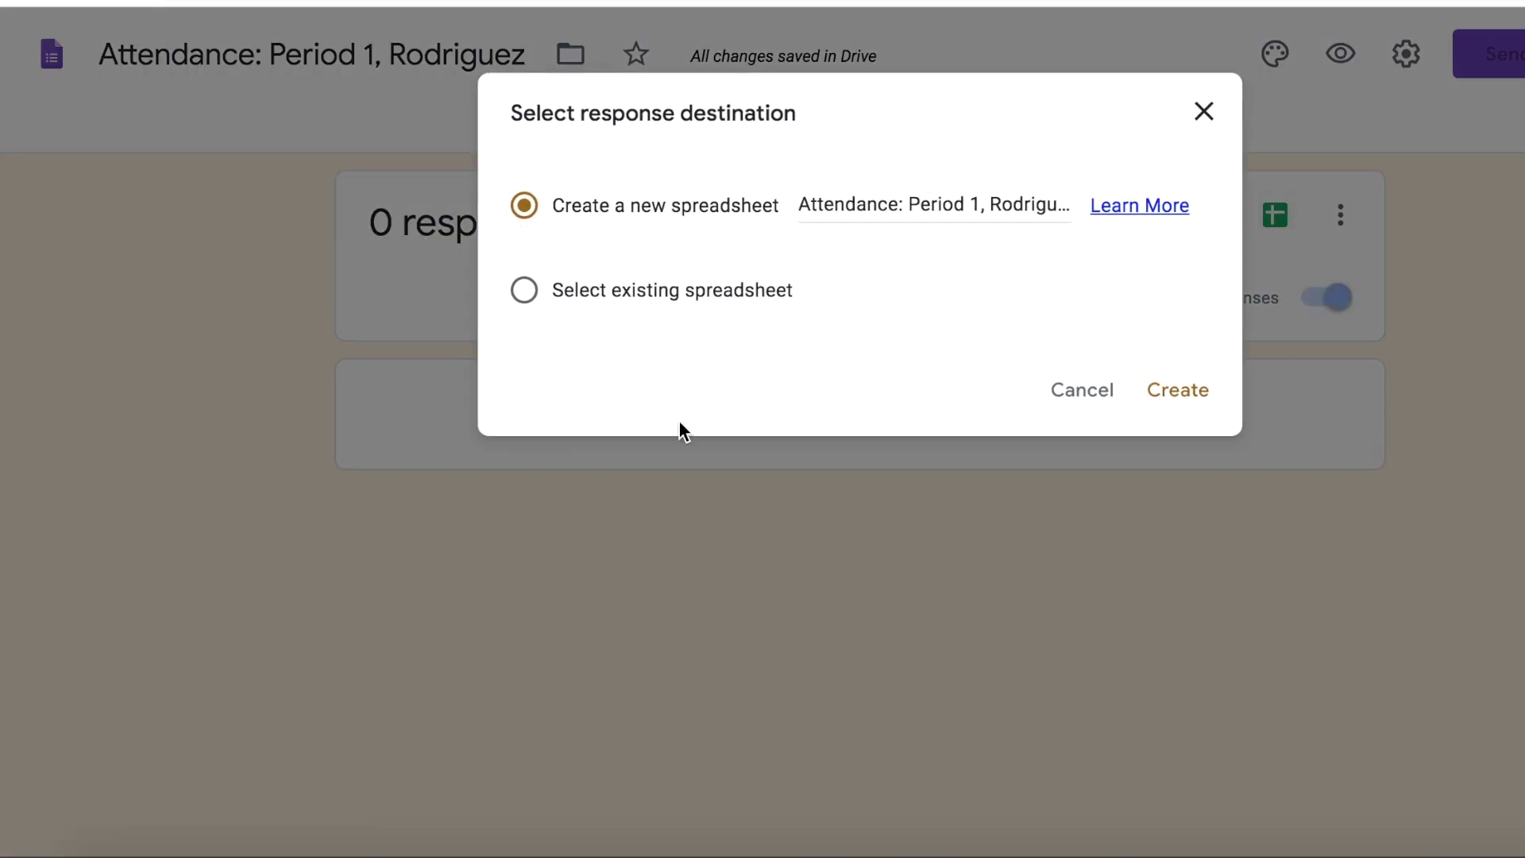
left_click(1179, 390)
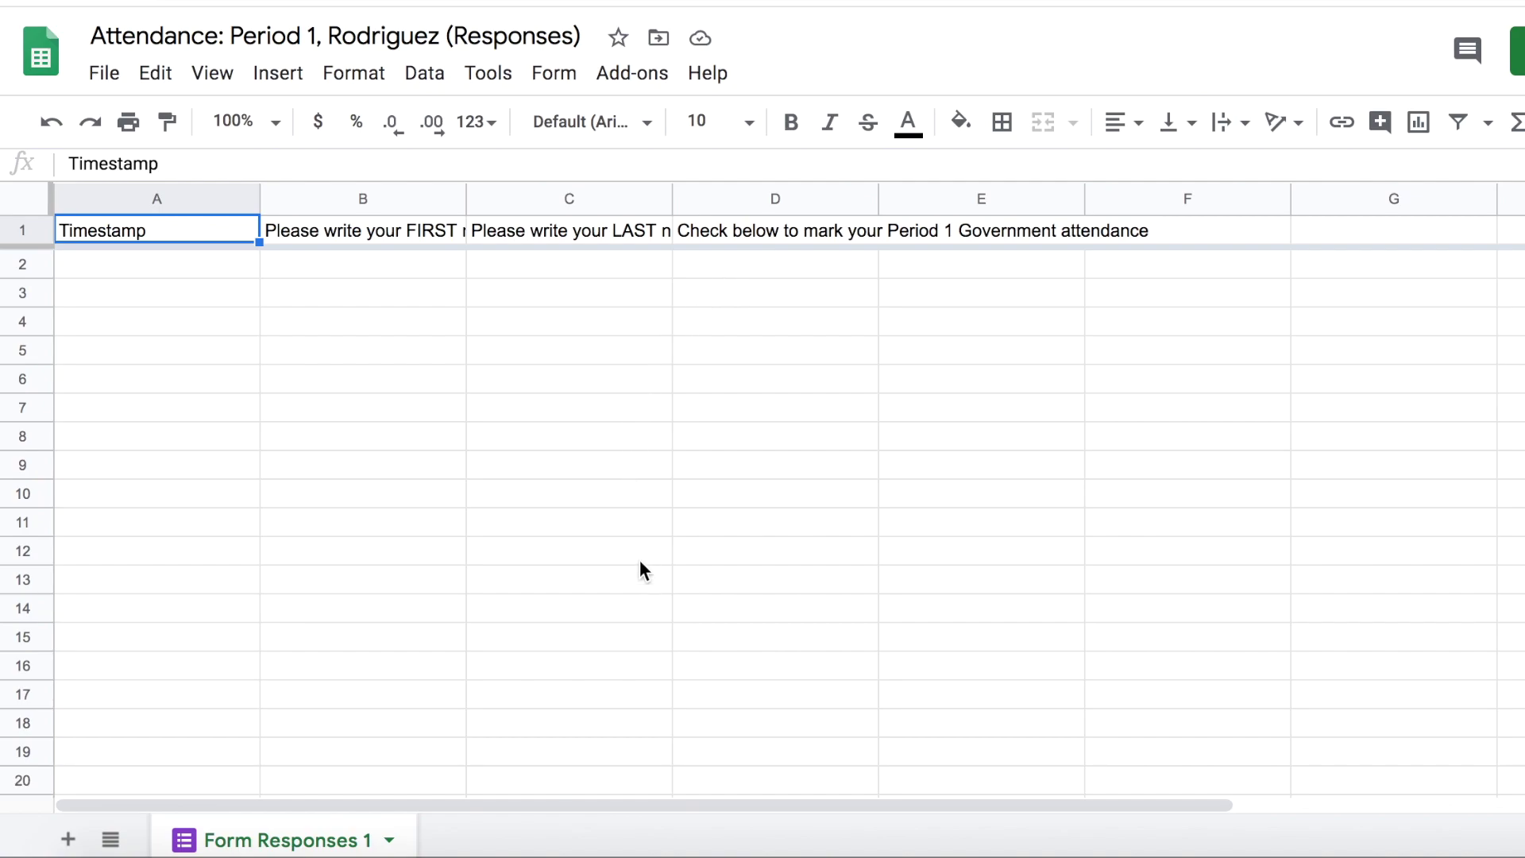
Step: Fill cells A2:D9 of the response sheet with a light magenta-pink color
left_click_drag(97, 265, 765, 464)
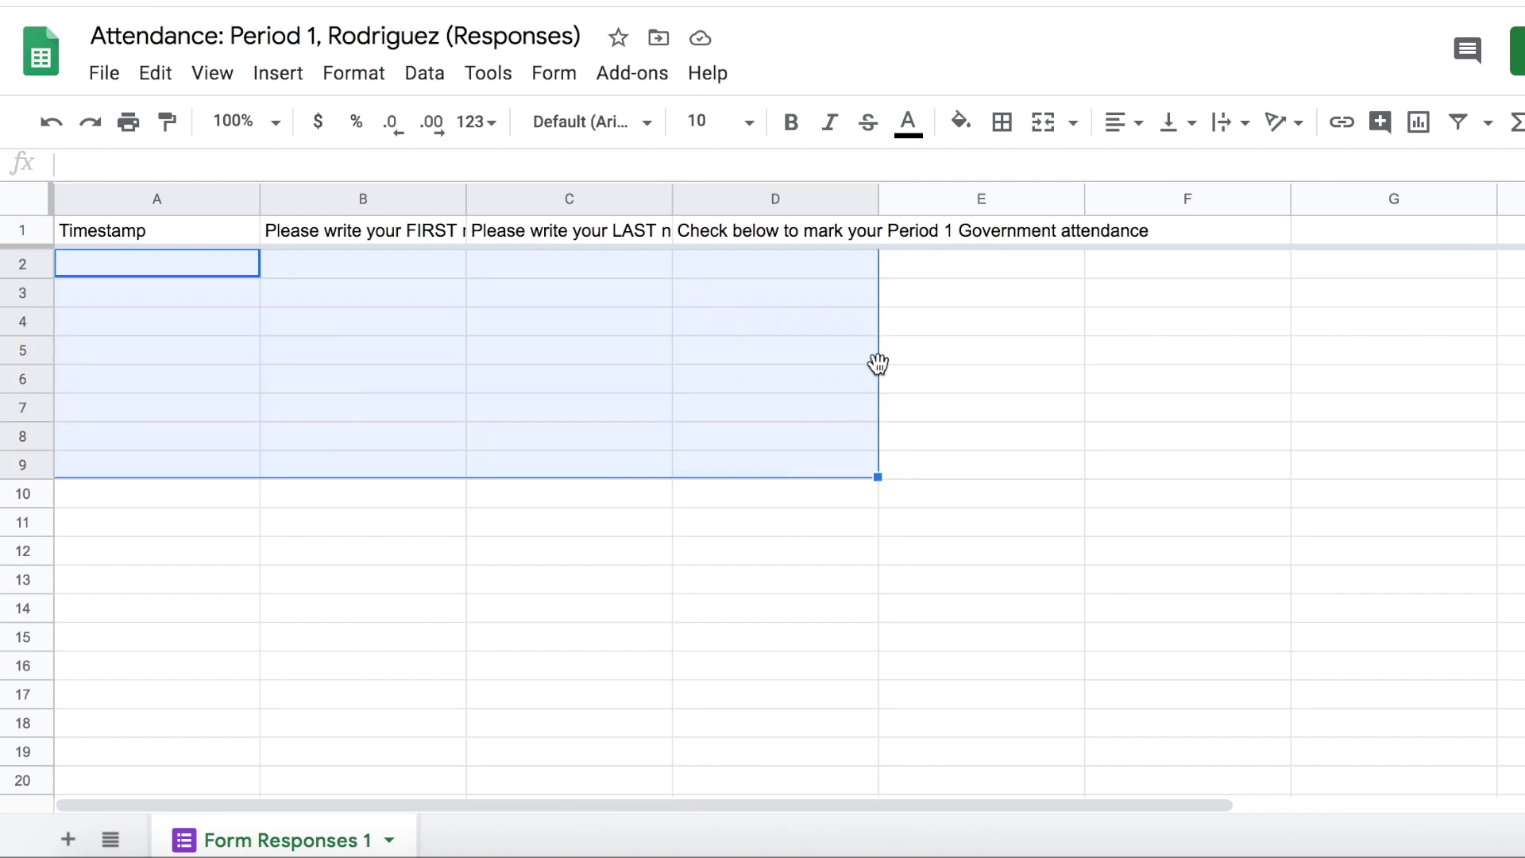
left_click(959, 123)
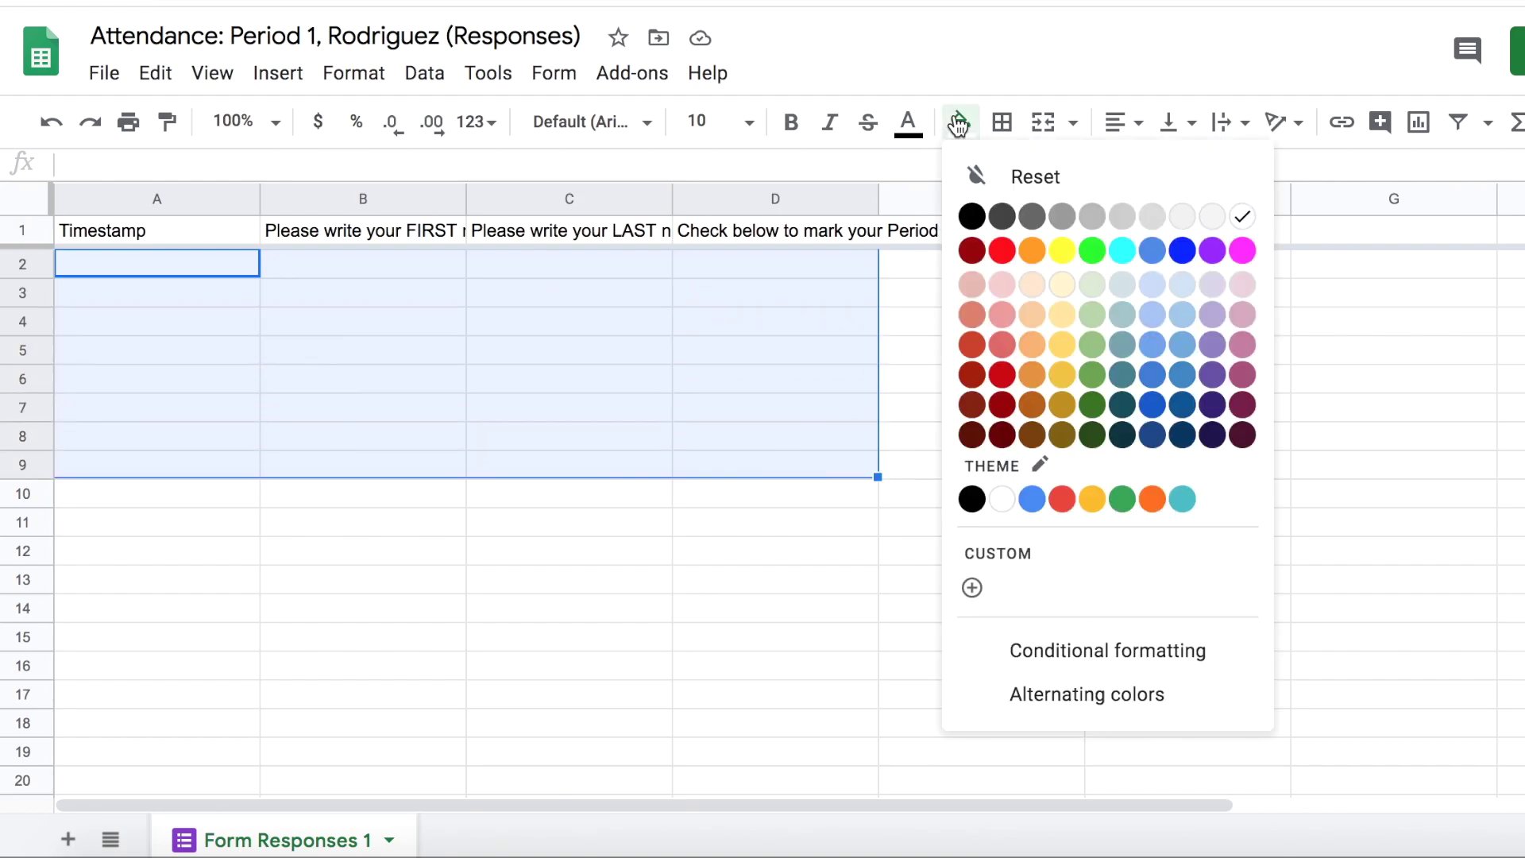
left_click(1242, 313)
left_click(609, 561)
Step: Fill cells A10:D20 of the response sheet with a pale blue-gray color and check the colored rows
left_click_drag(131, 493, 825, 775)
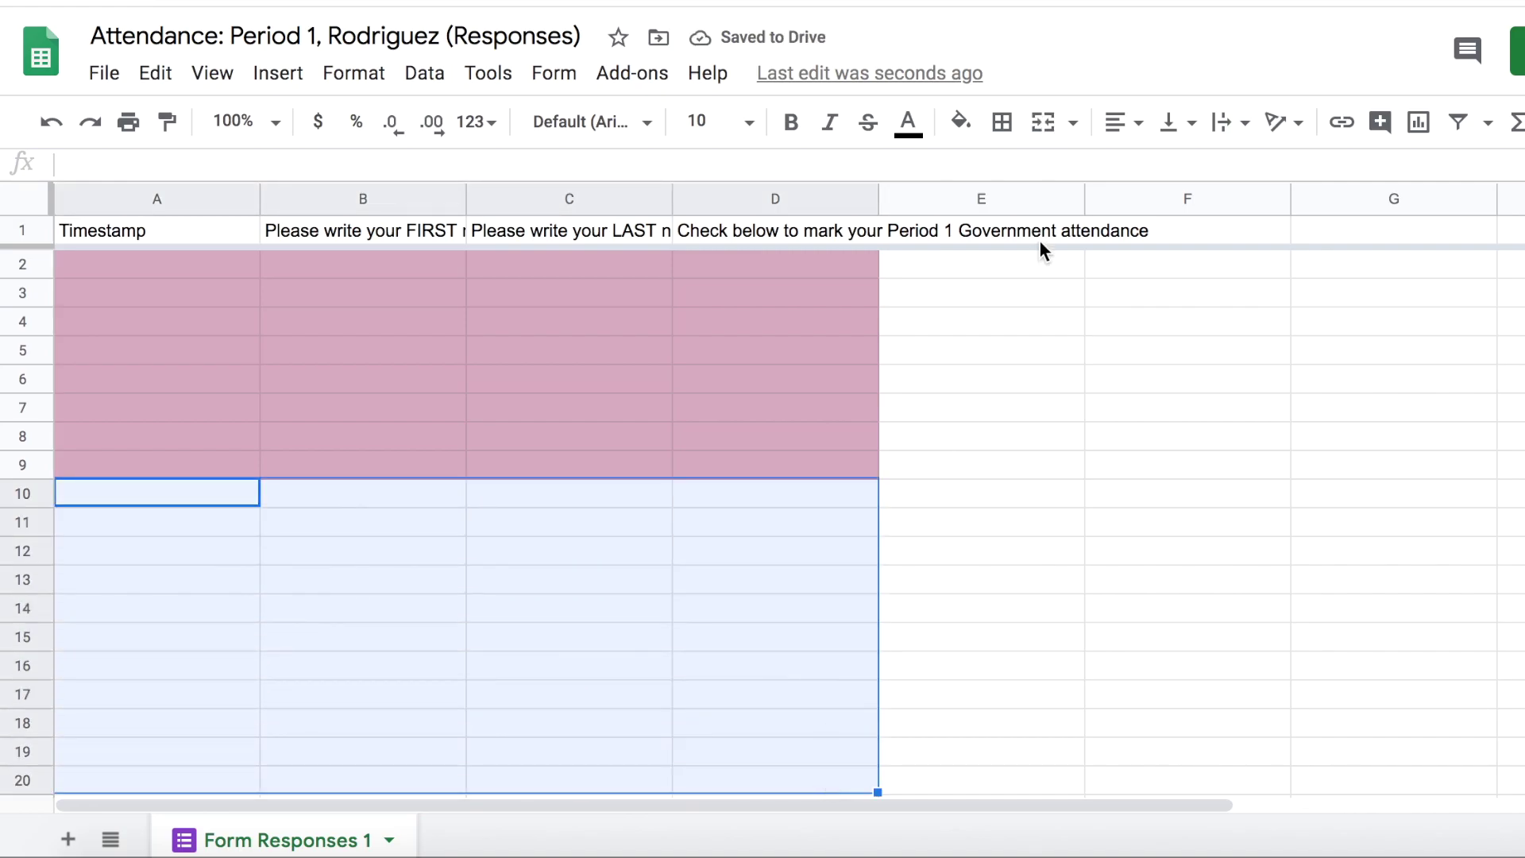
left_click(959, 124)
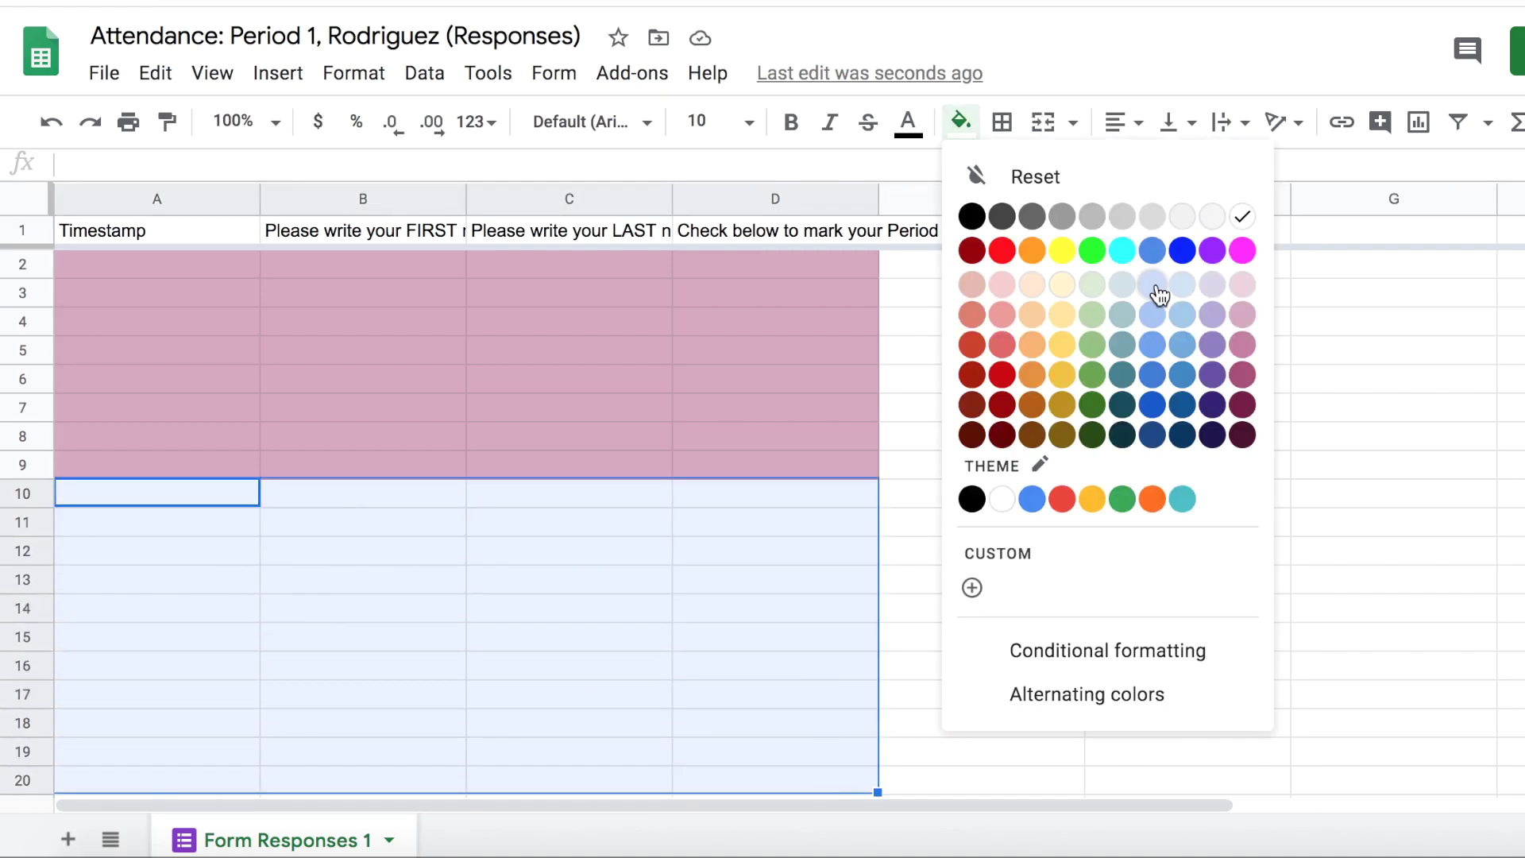
left_click(1127, 284)
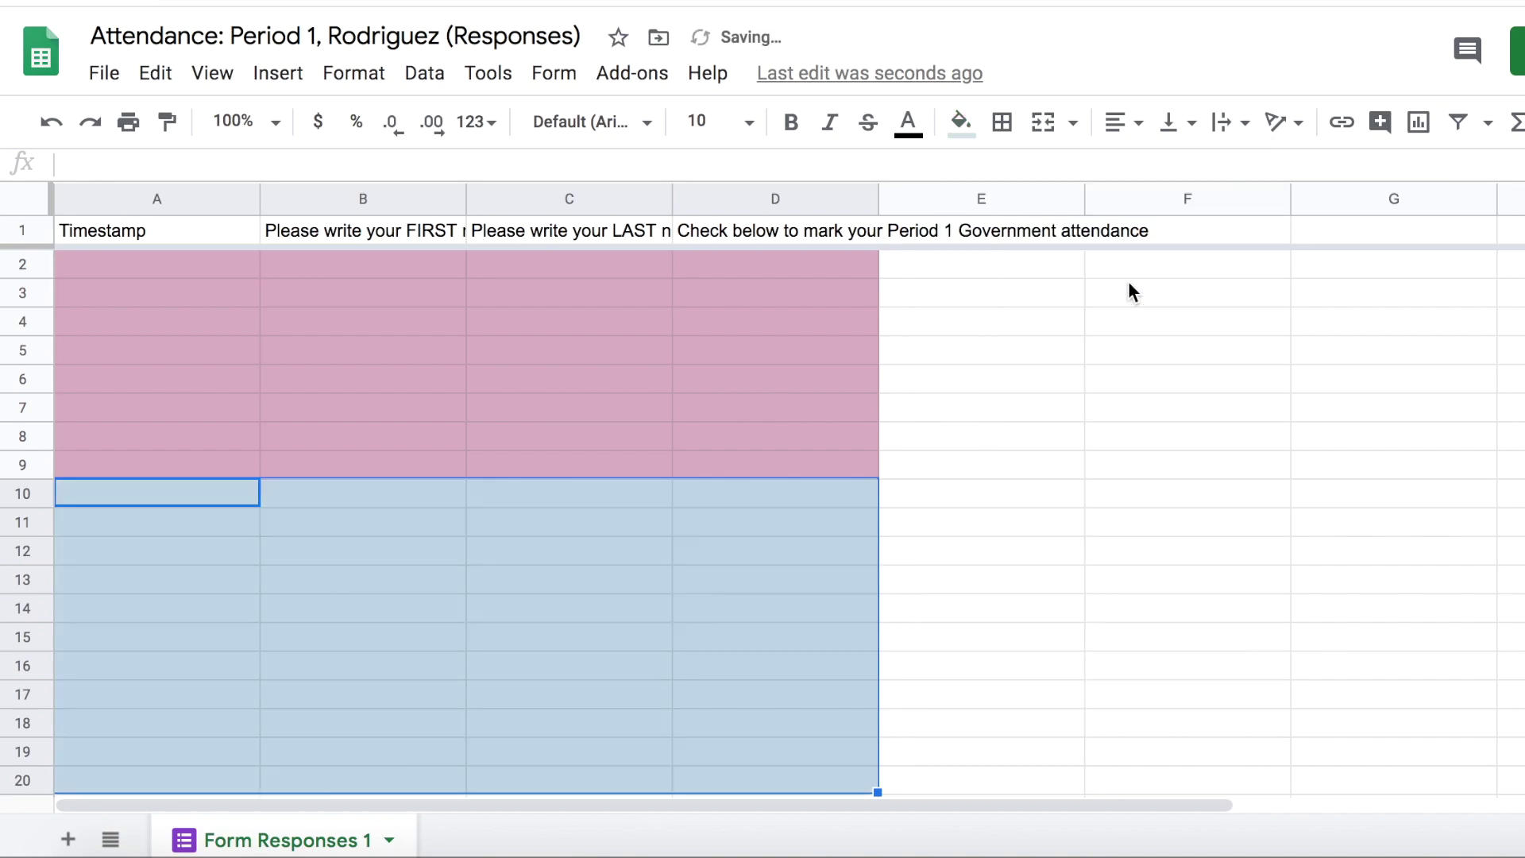
left_click(1039, 459)
scroll(1039, 452, "down", 3)
scroll(1037, 449, "up", 4)
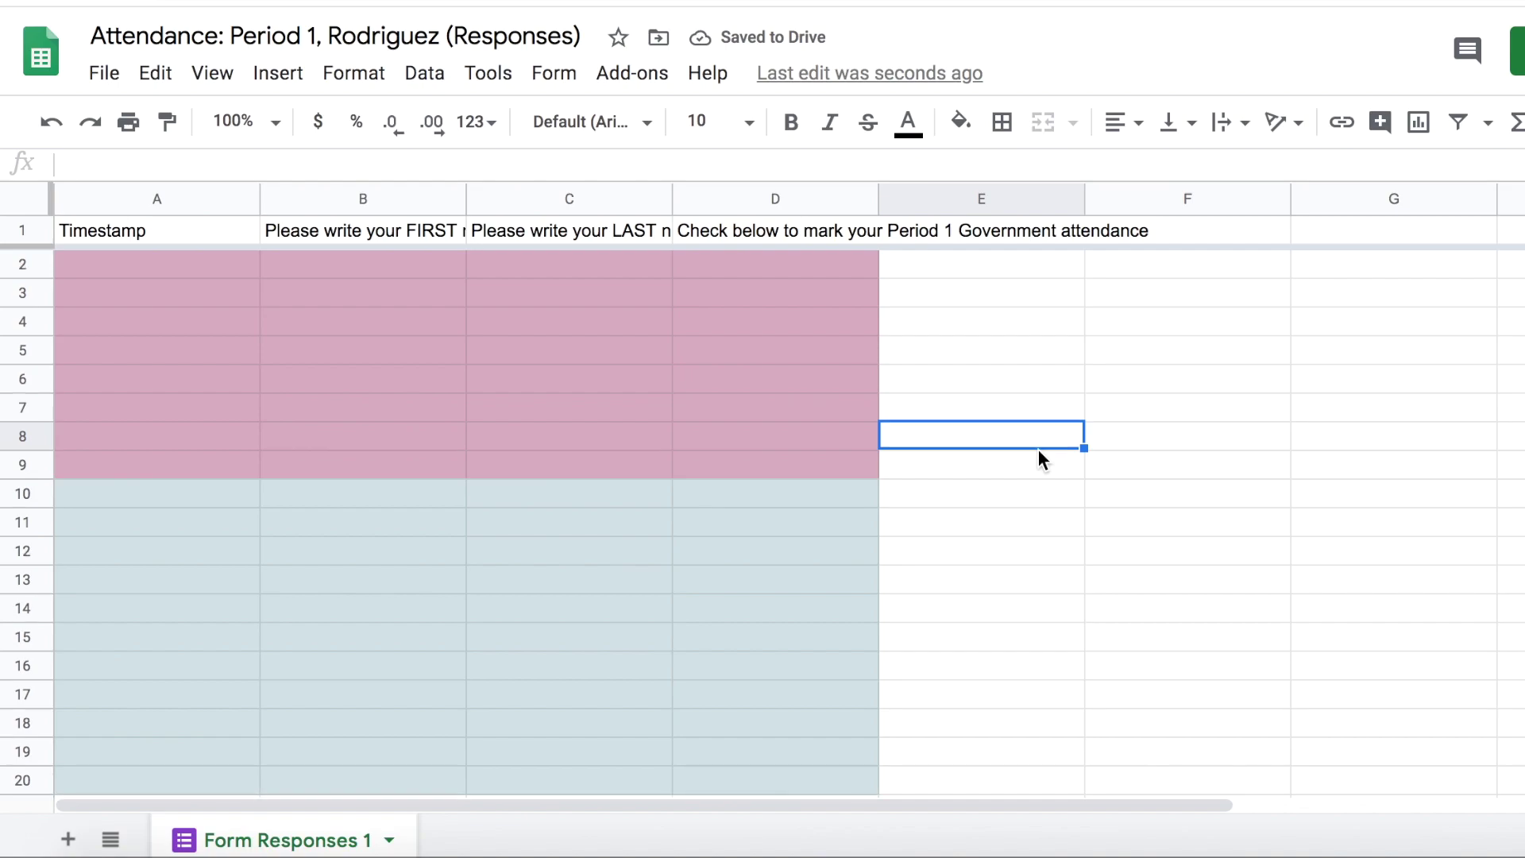